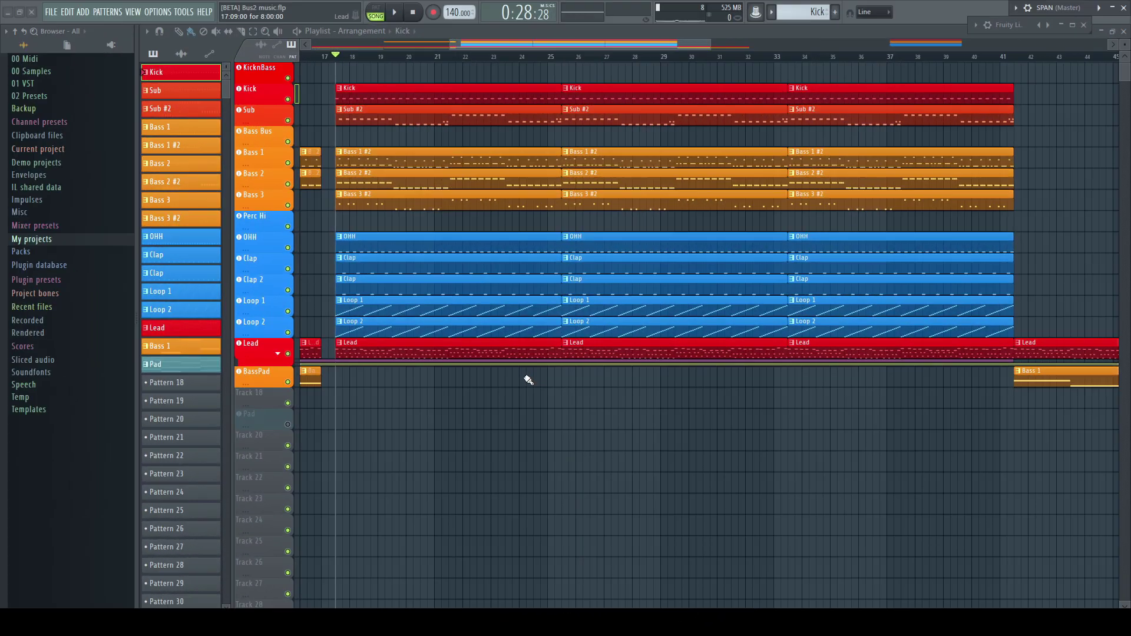
# - Audition the arrangements of the open music projects by starting and stopping their playback
pyautogui.press('space')
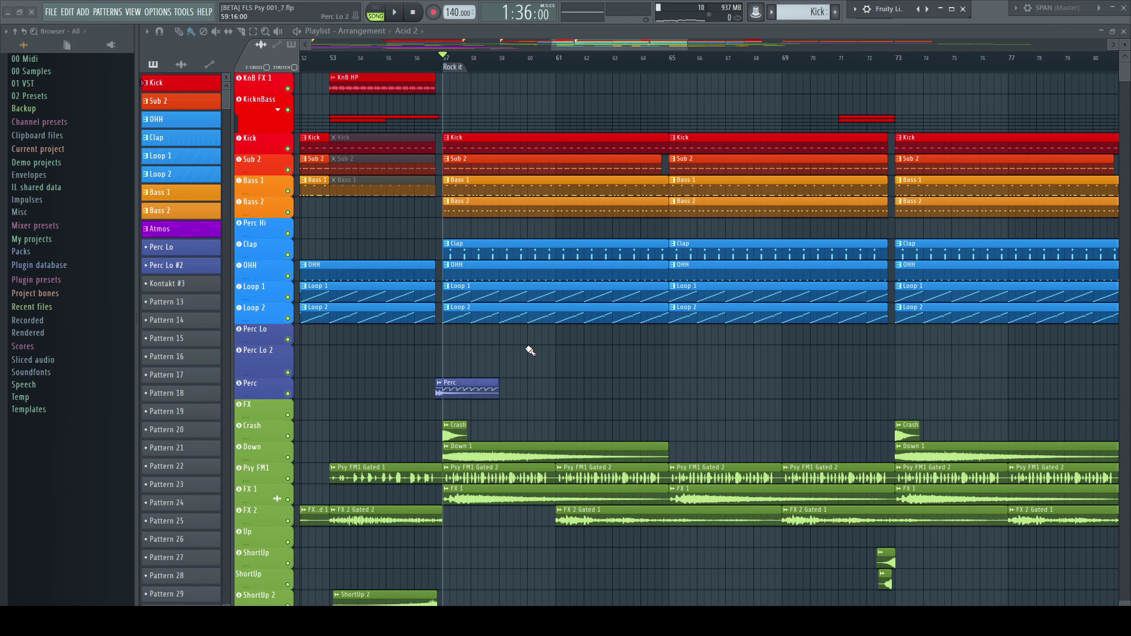
pyautogui.press('space')
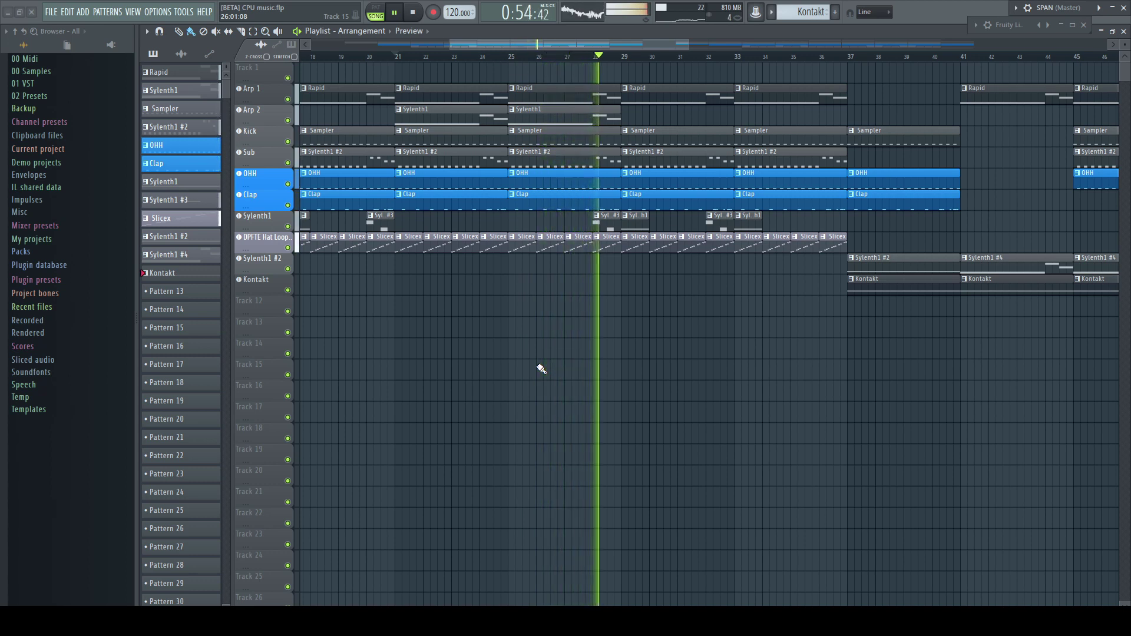
pyautogui.press('space')
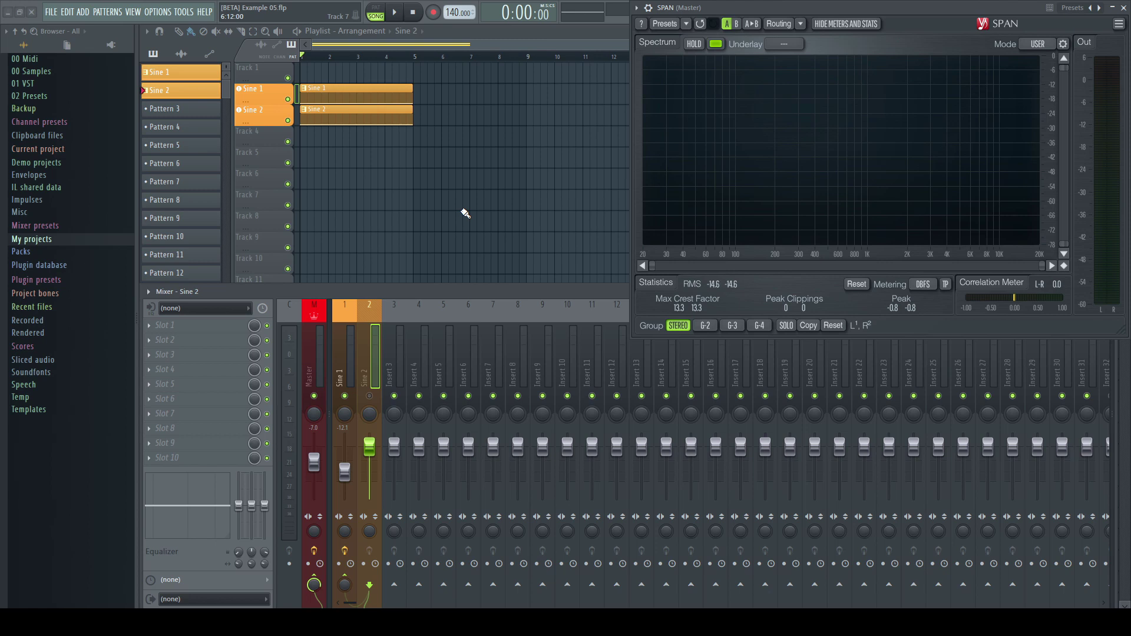
# - Play the Sine 1 and Sine 2 arrangement and unmute the Sine 2 mixer track so both sines sound together
pyautogui.press('space')
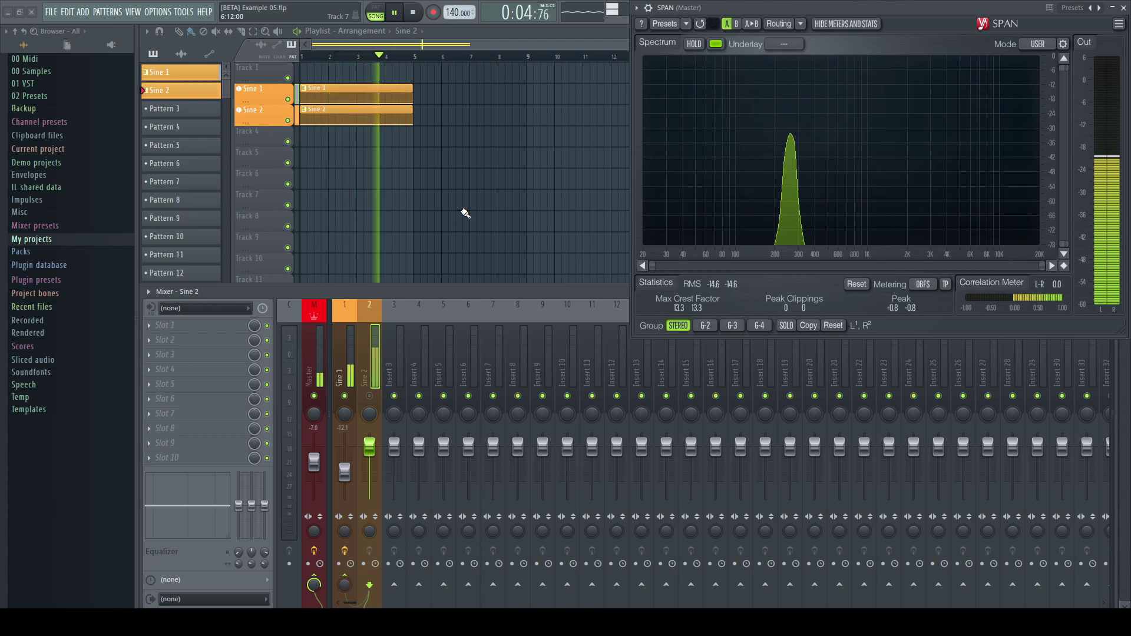
pyautogui.press('space')
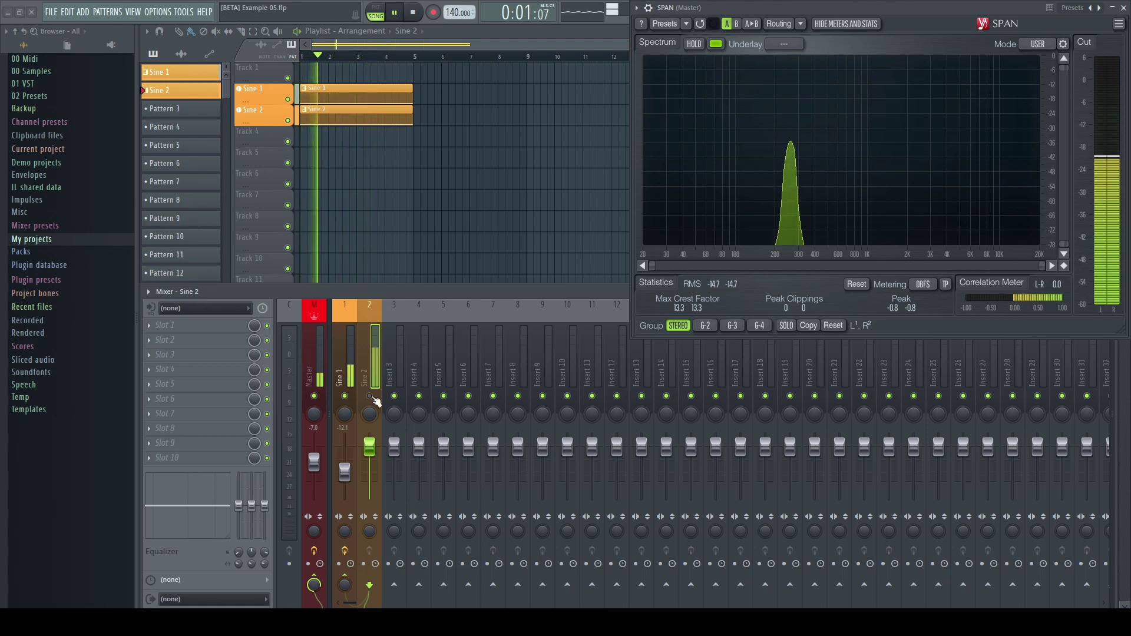
pyautogui.click(372, 397)
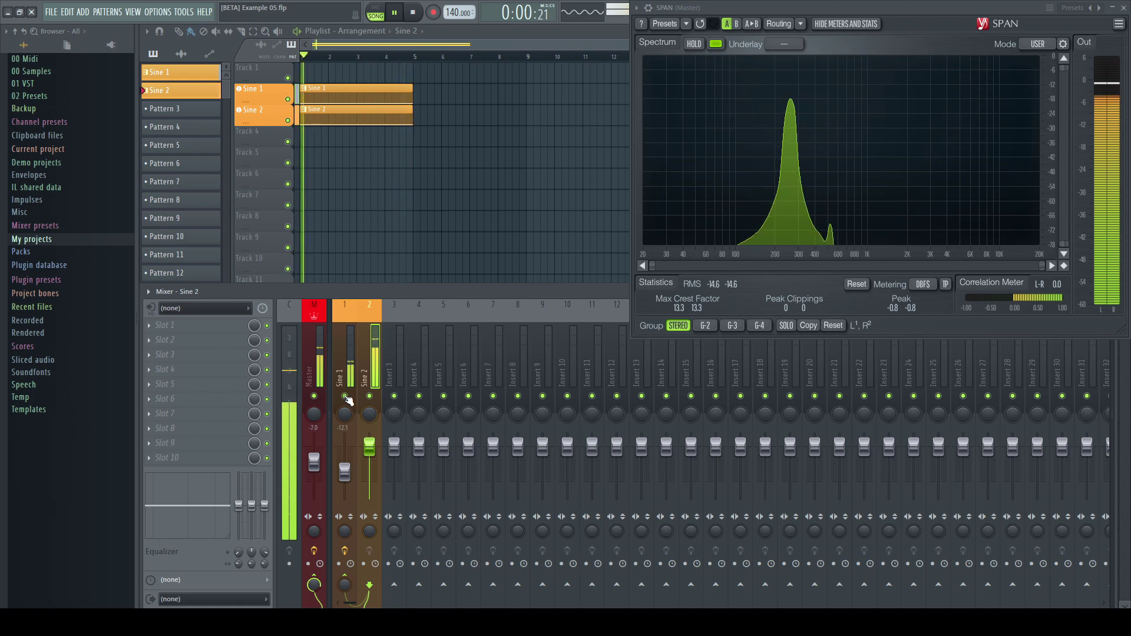
# - Mute and unmute the Sine 1 mixer track twice to compare the combined level on the spectrum analyzer, and stop playback
pyautogui.click(346, 397)
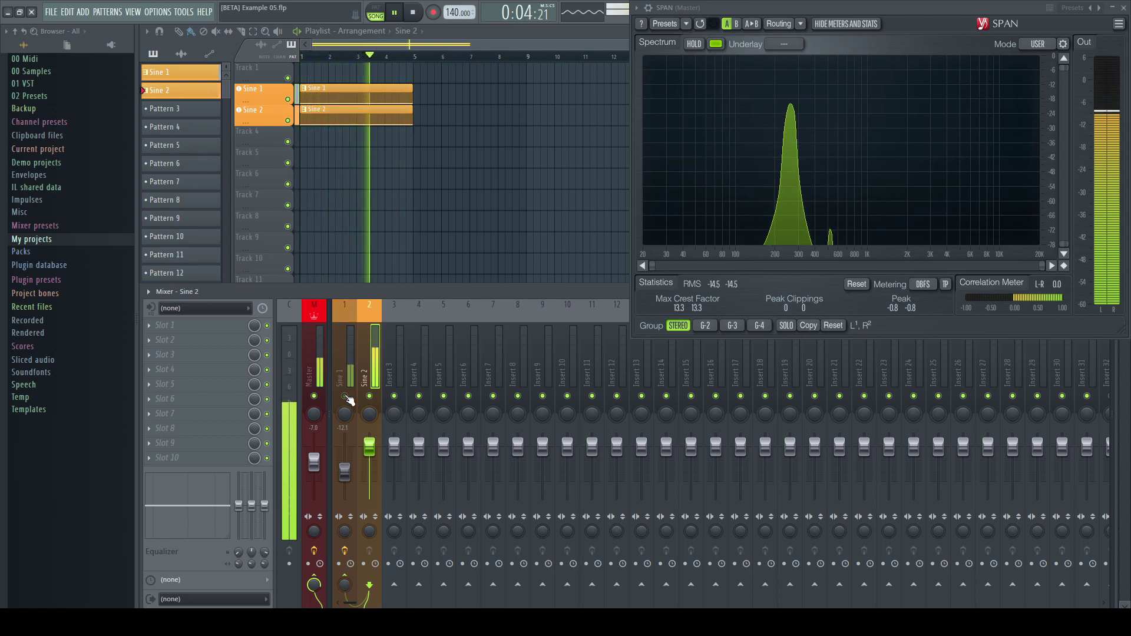
pyautogui.click(346, 396)
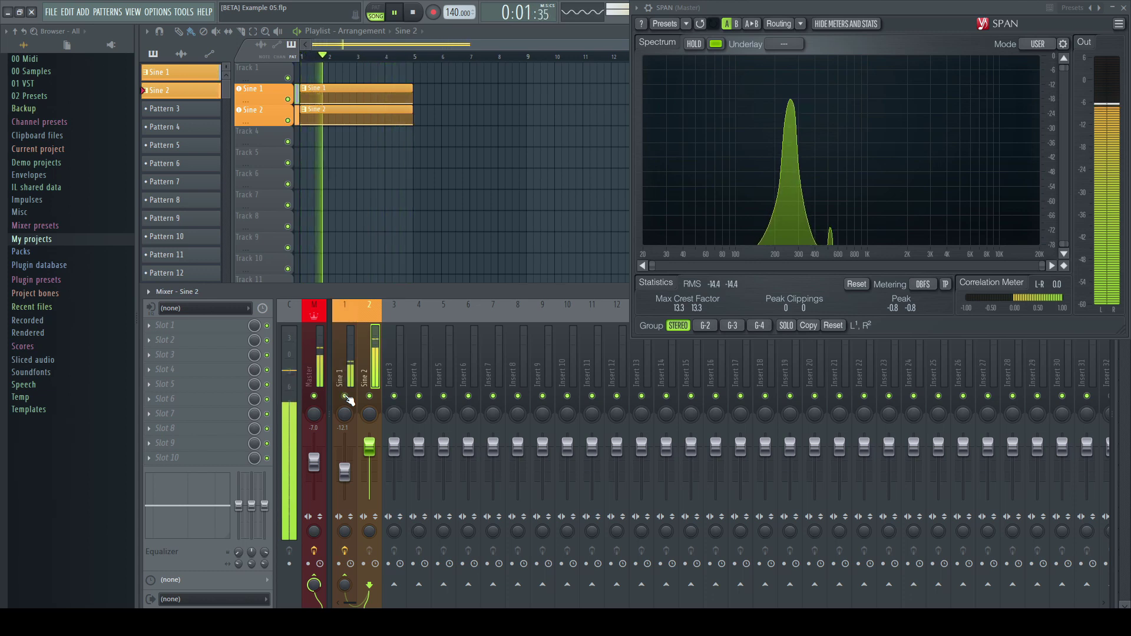
pyautogui.click(346, 397)
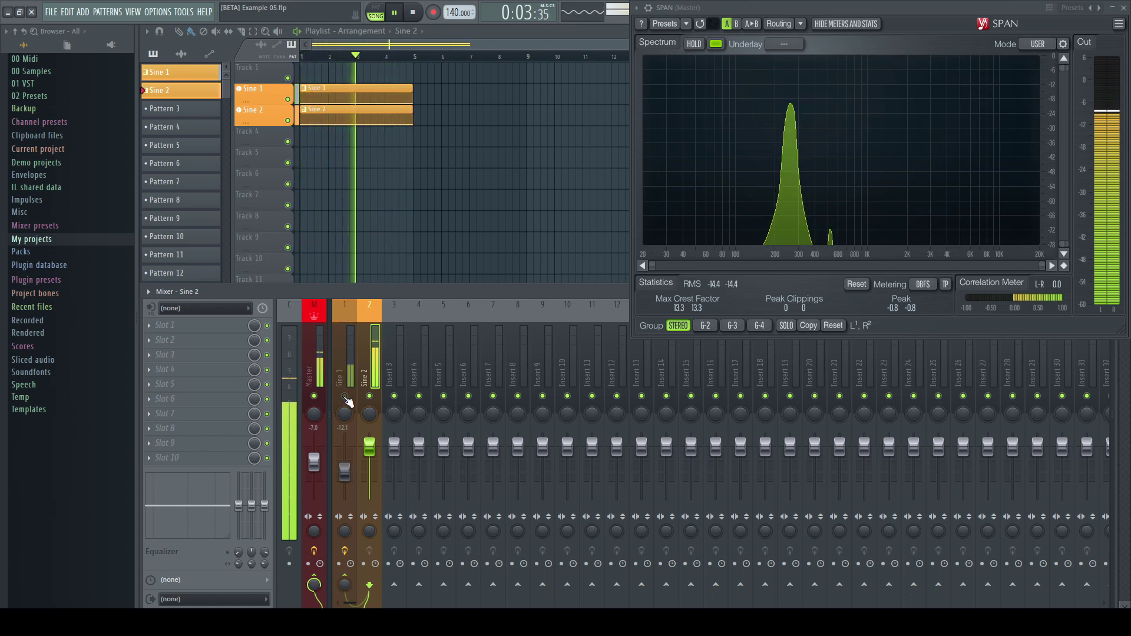
pyautogui.click(345, 396)
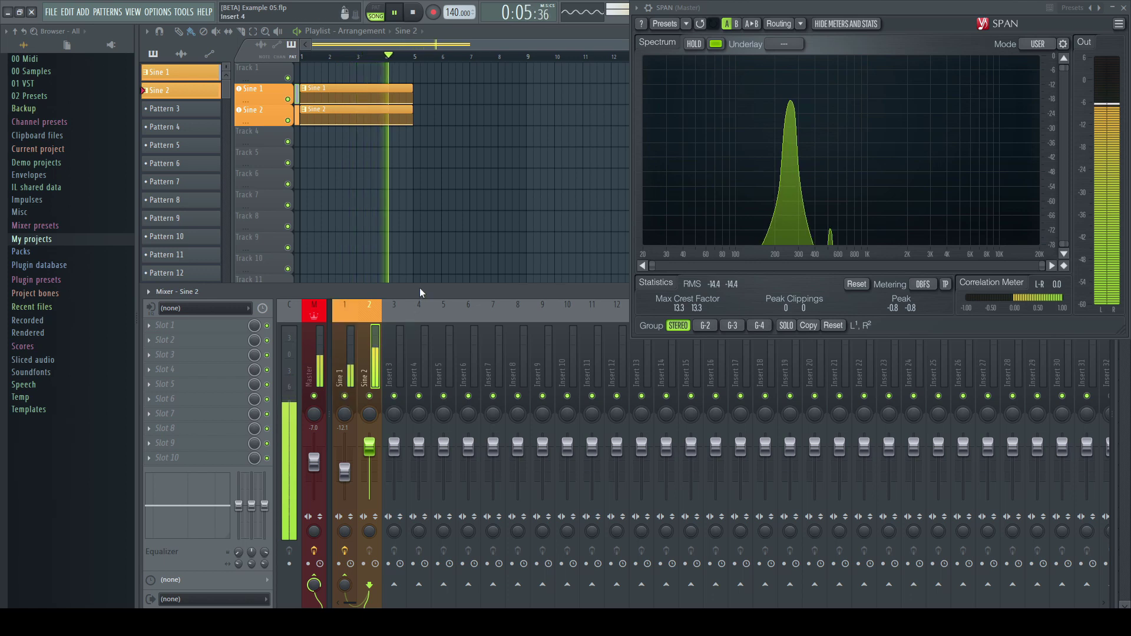
pyautogui.press('space')
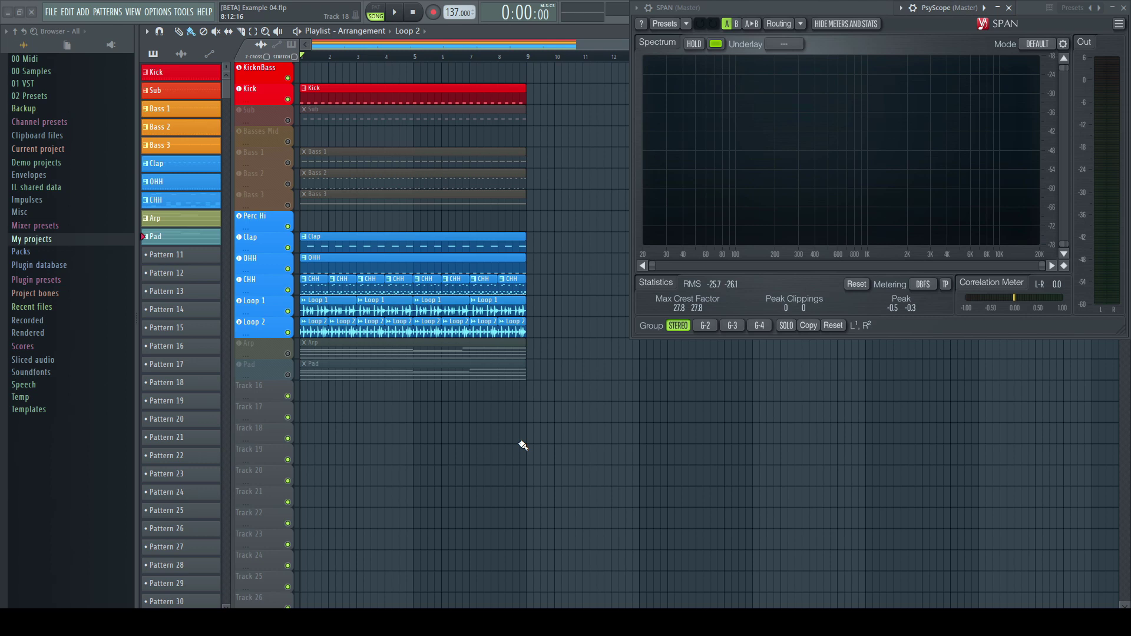
# - Play the Example 04 arrangement and unmute the Sub, Basses Mid with Bass 1, Bass 2 and Bass 3 tracks one by one, ending with playback stopped
pyautogui.press('space')
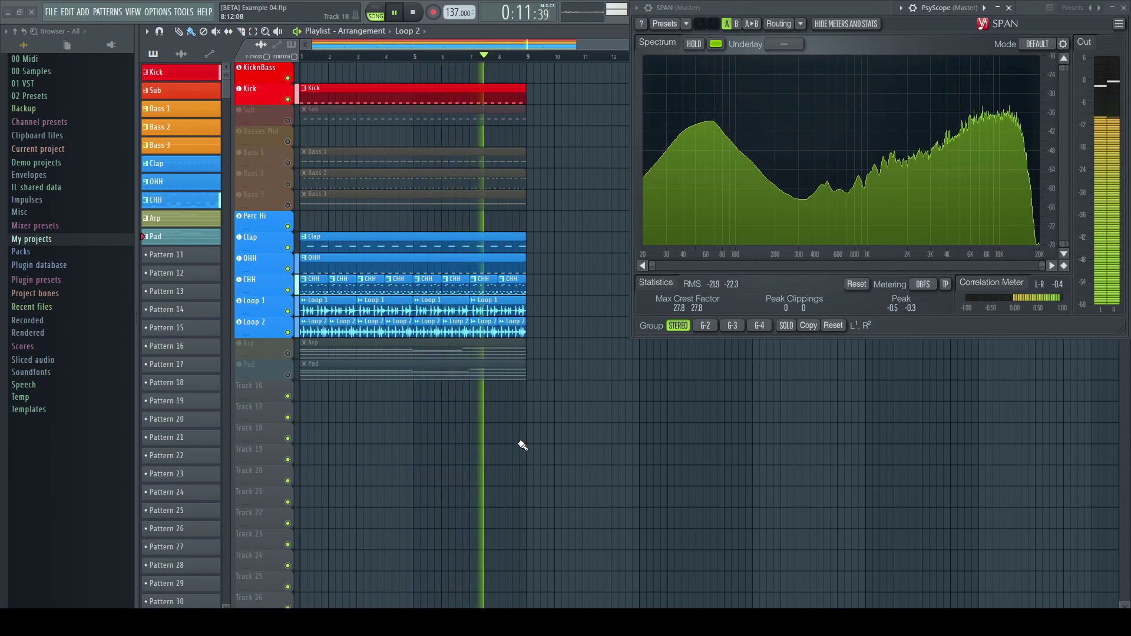
pyautogui.click(288, 120)
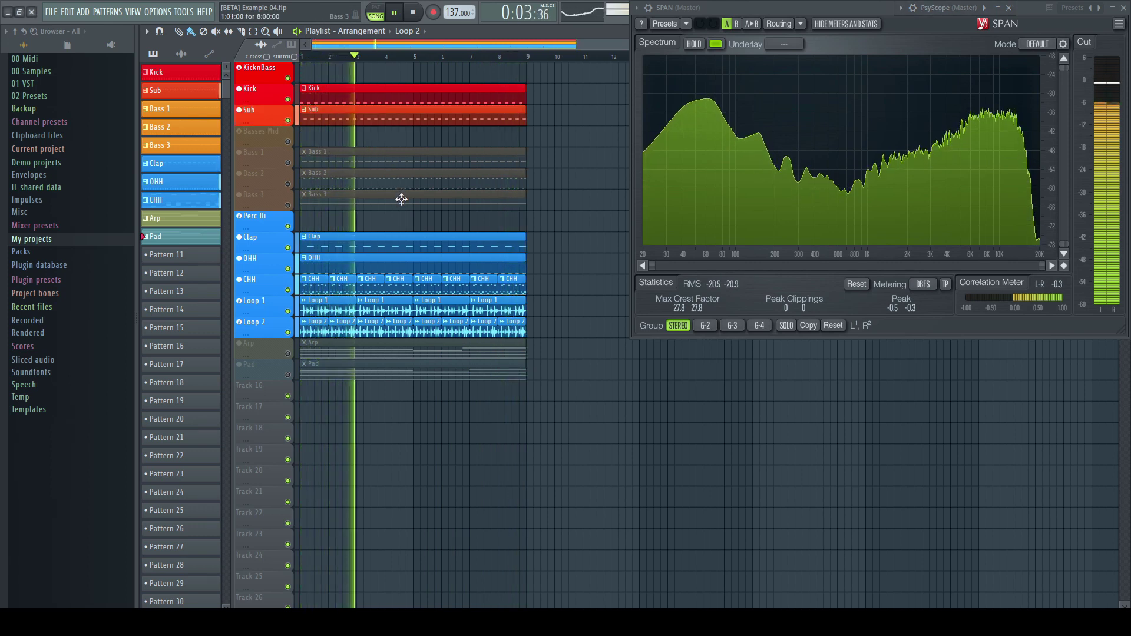
pyautogui.click(288, 142)
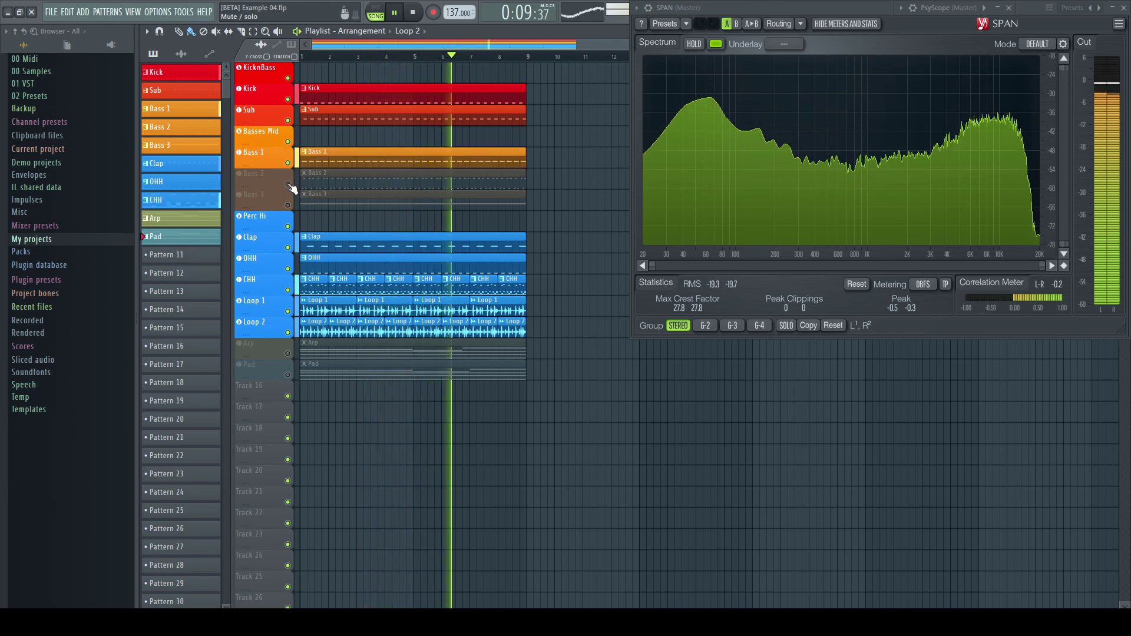
pyautogui.click(288, 184)
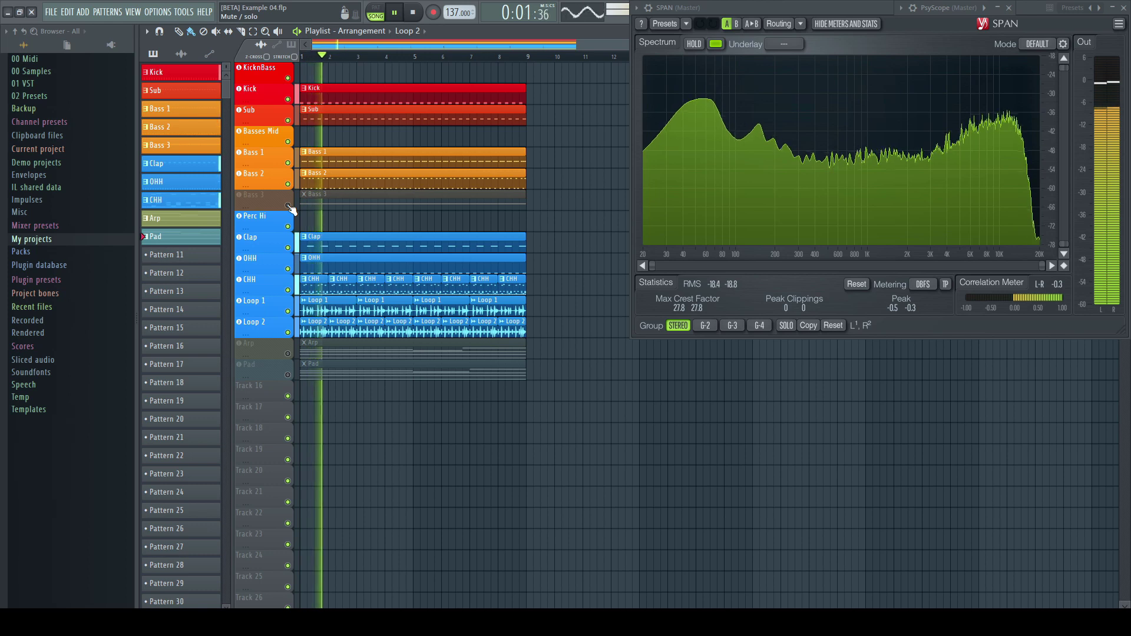
pyautogui.click(288, 205)
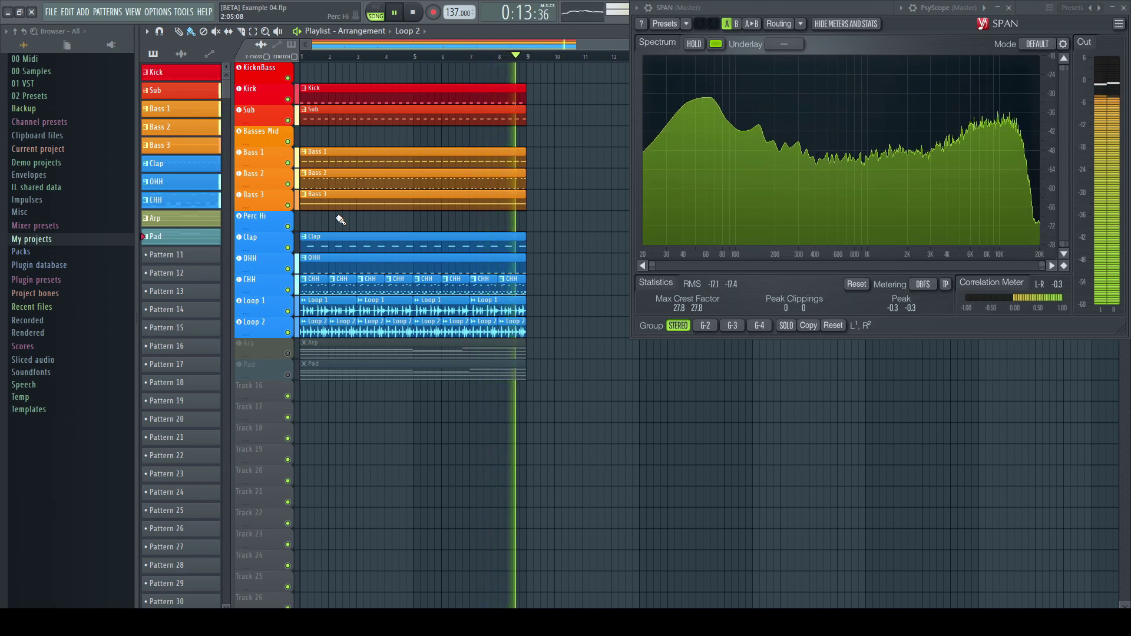
pyautogui.press('space')
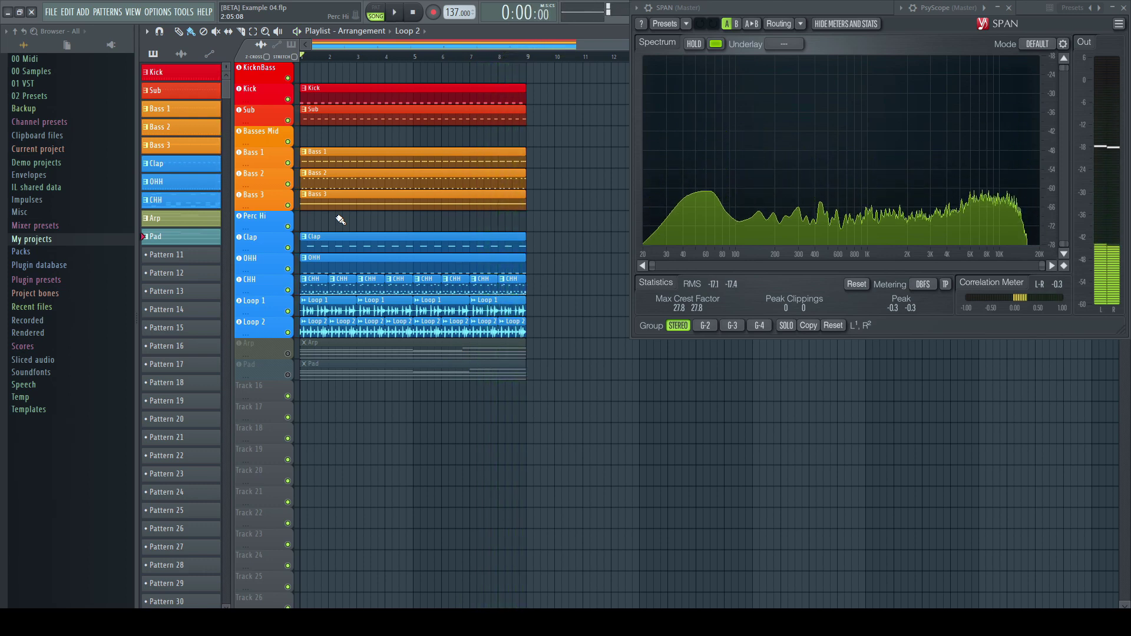
# - Solo the Arp playlist track, unmute the Pad track beside it, and play the two together
pyautogui.rightClick(289, 353)
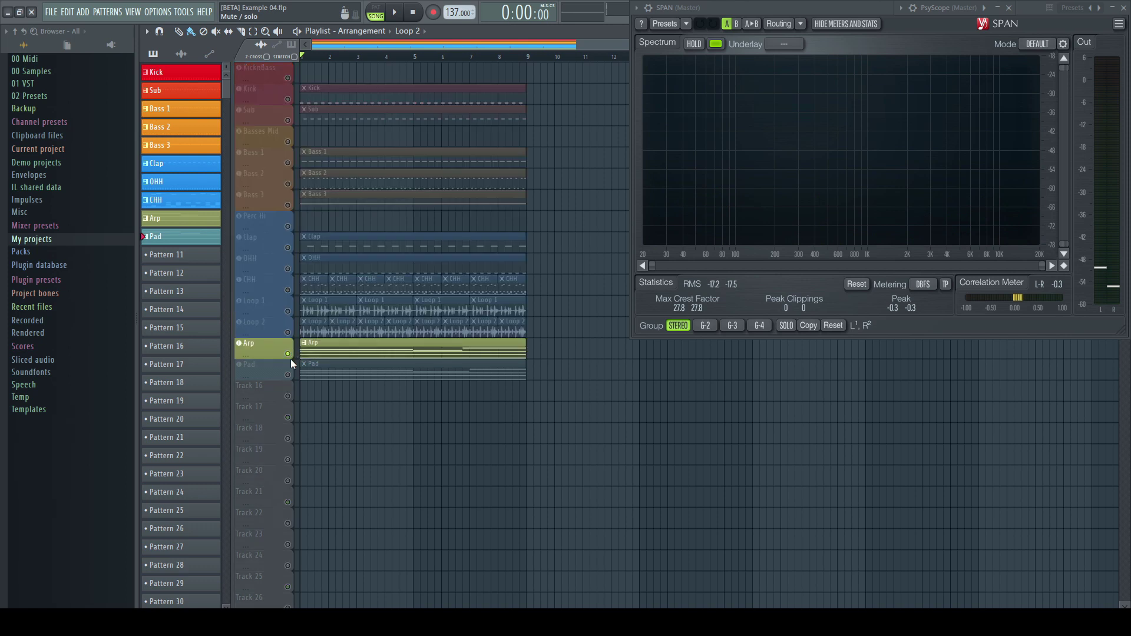
pyautogui.click(289, 376)
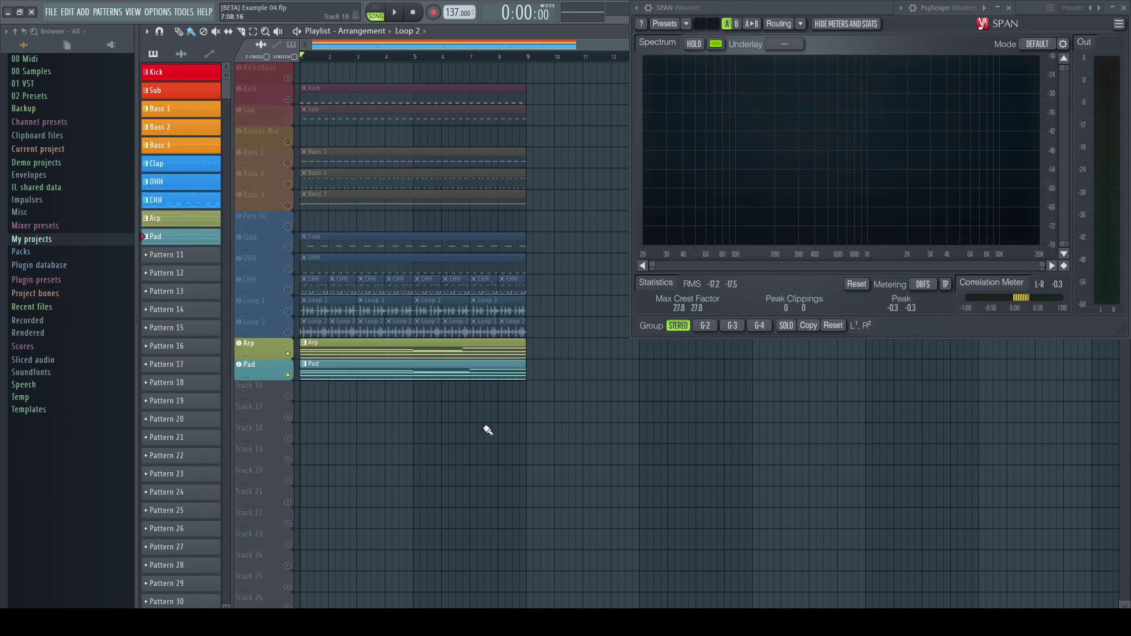
pyautogui.press('space')
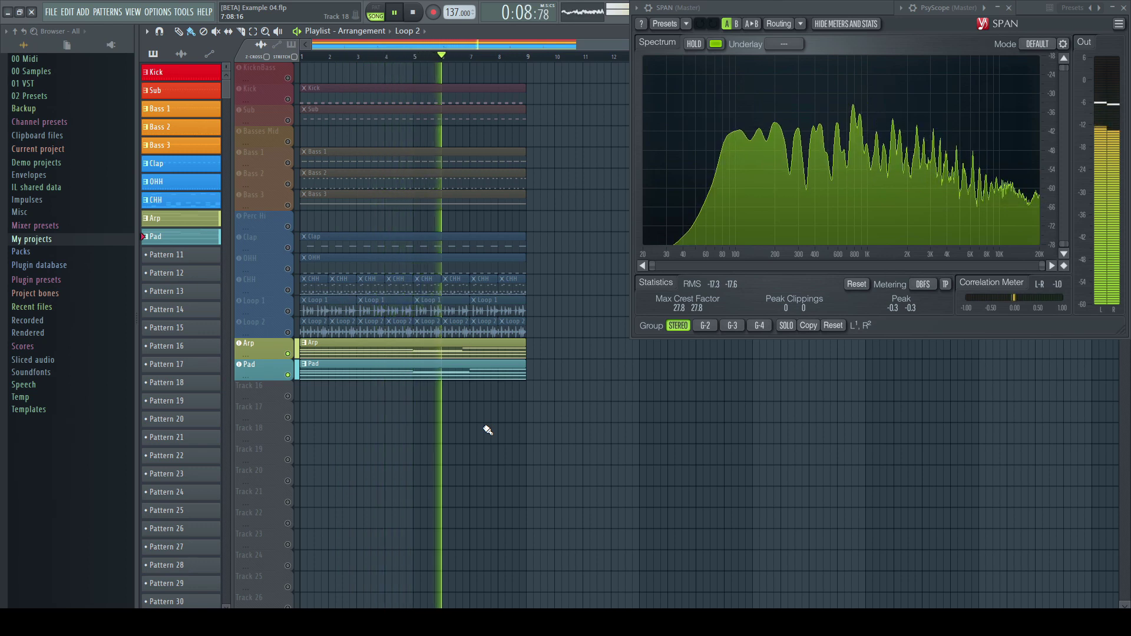
# - Show the mixer and enable the effects on the Pad mixer track
pyautogui.press('F9')
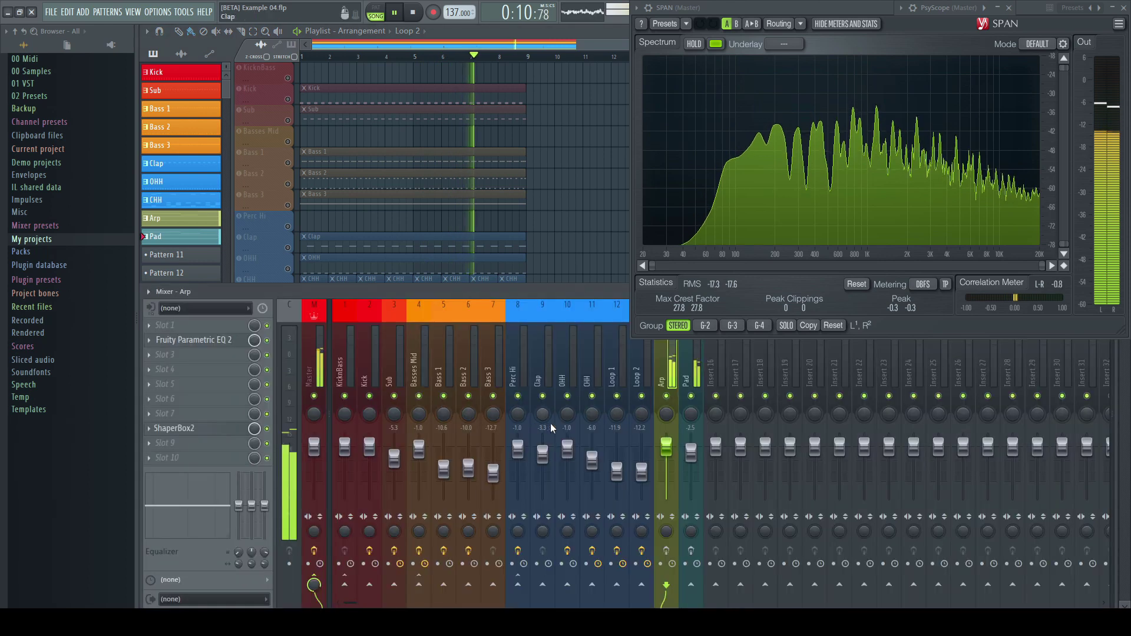
pyautogui.click(690, 550)
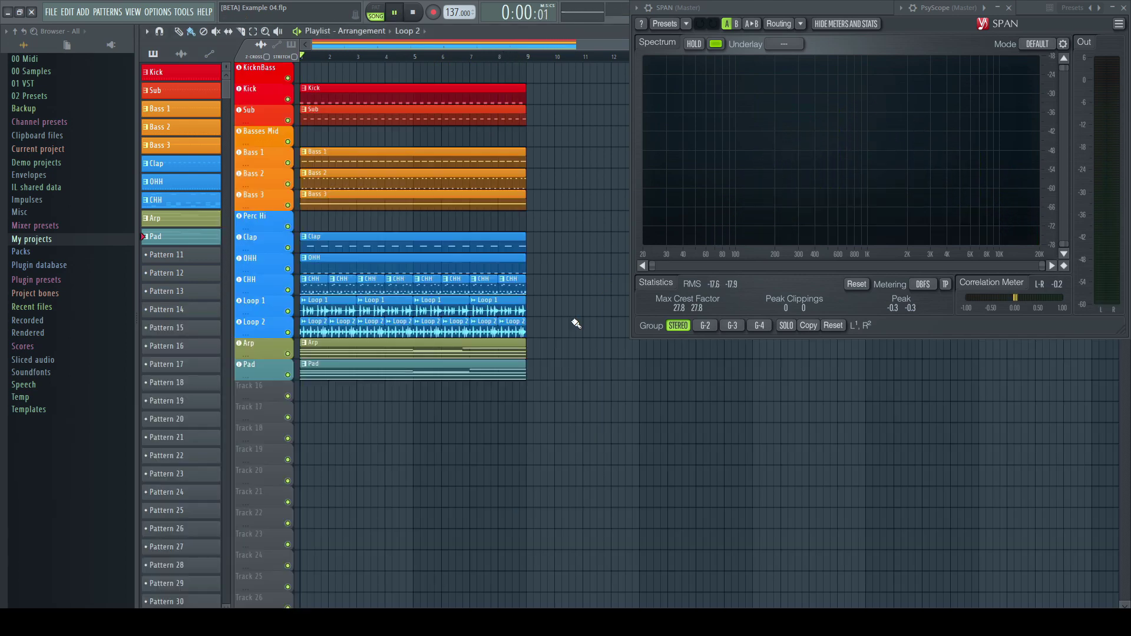
# - Play the full arrangement and briefly mute the Sub and Basses Mid mixer tracks in turn to compare the mix
pyautogui.press('space')
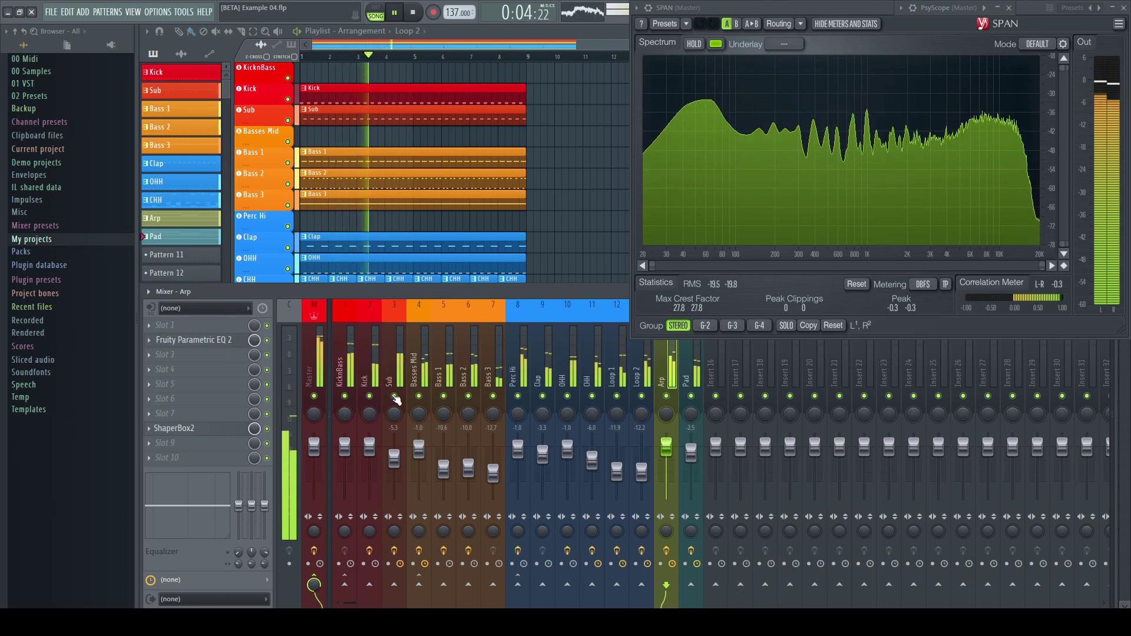
pyautogui.click(394, 397)
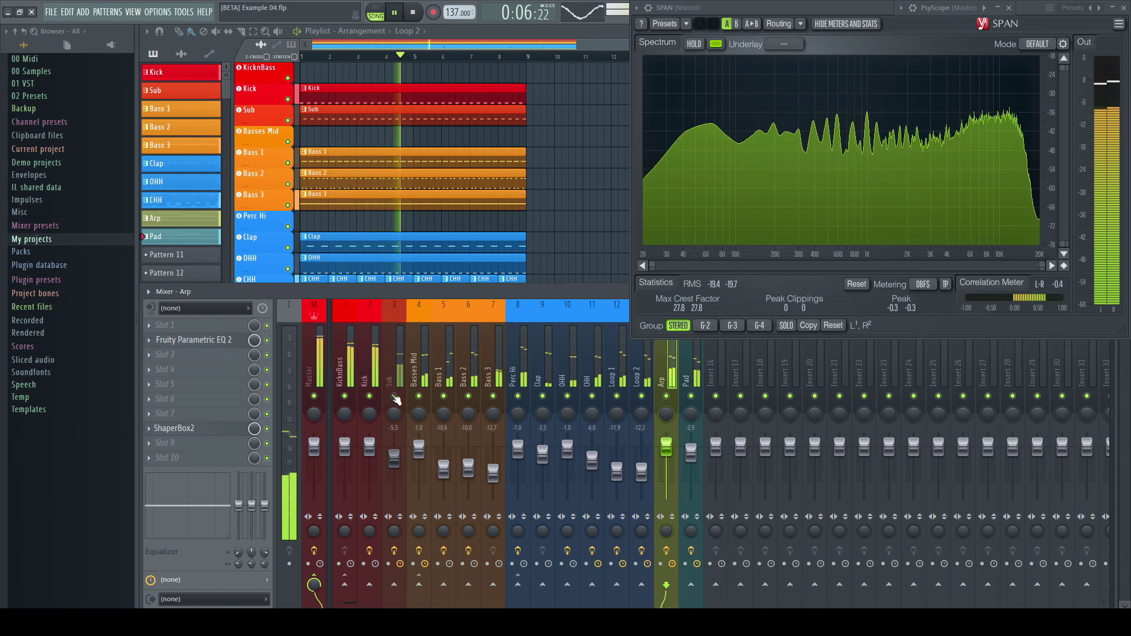
pyautogui.click(394, 396)
pyautogui.click(419, 397)
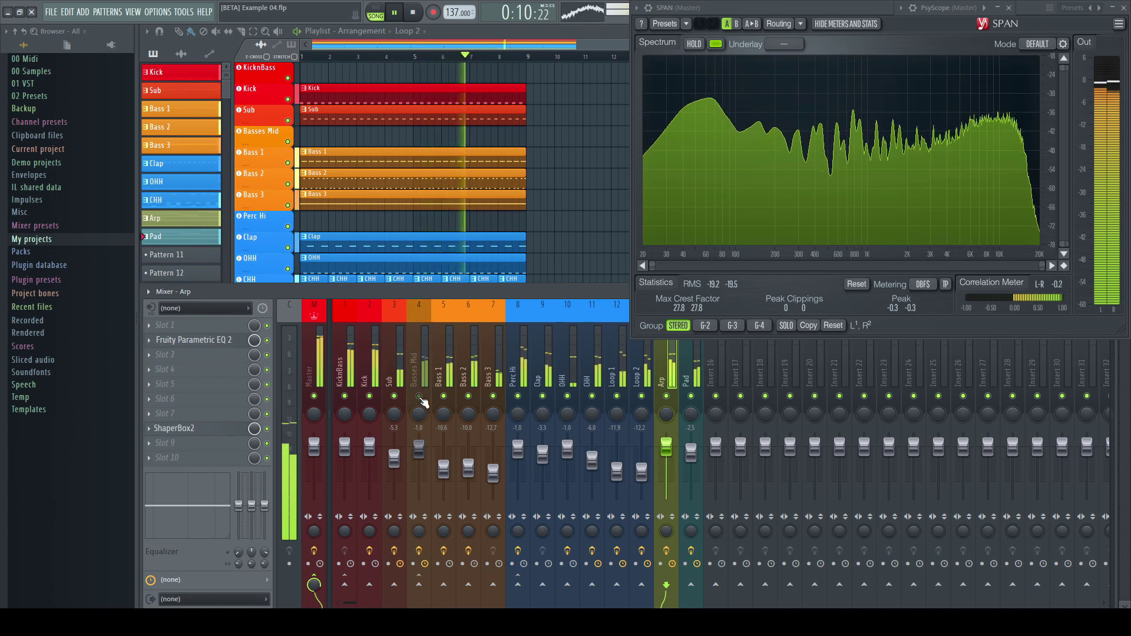
pyautogui.click(419, 397)
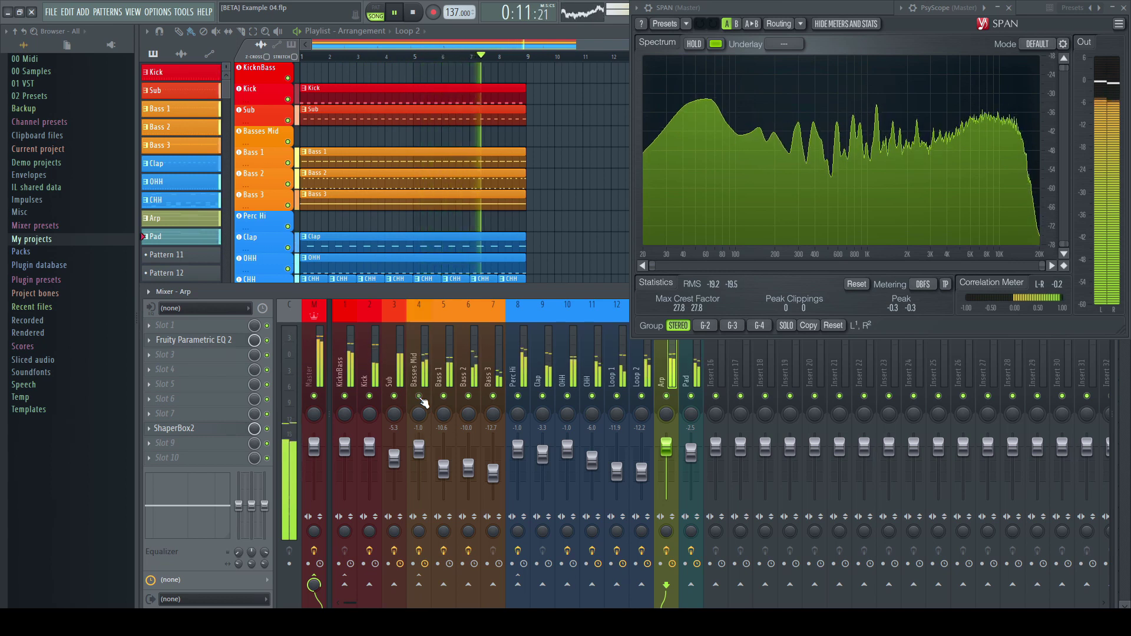
# - Briefly mute the Perc Hi, Clap and OHH mixer tracks one after another to compare the mix without each
pyautogui.click(518, 397)
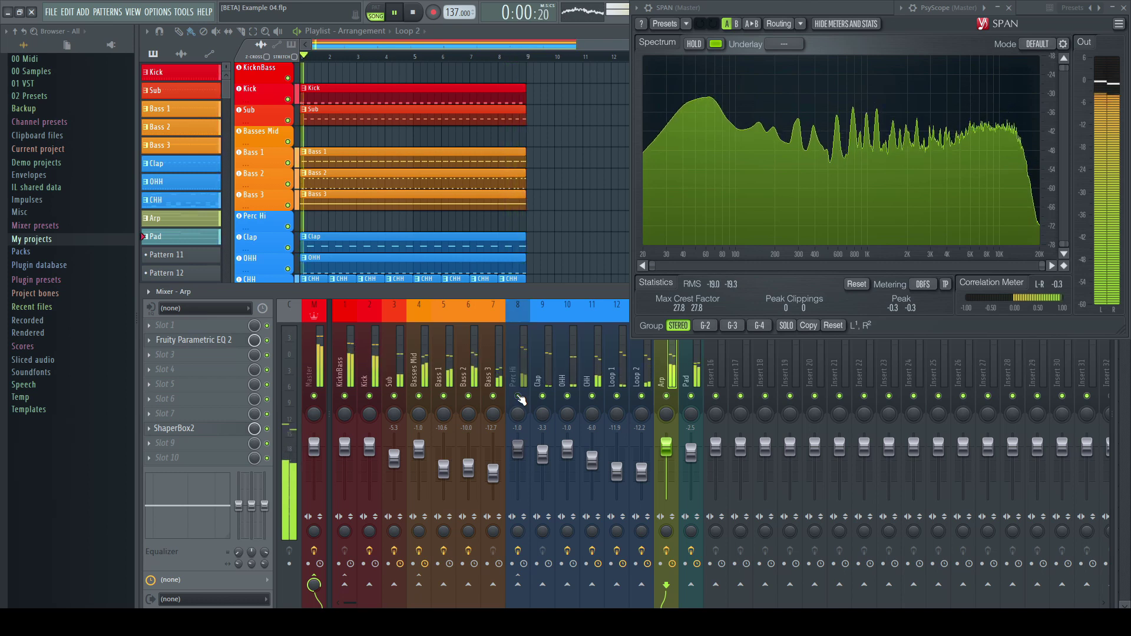
pyautogui.click(518, 396)
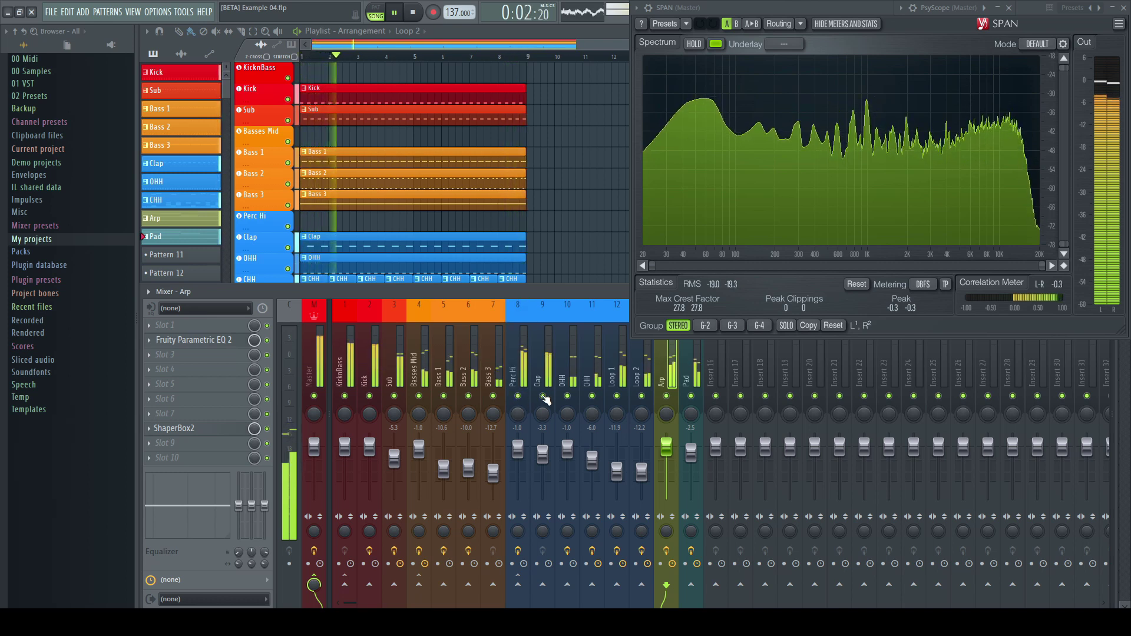
pyautogui.click(543, 396)
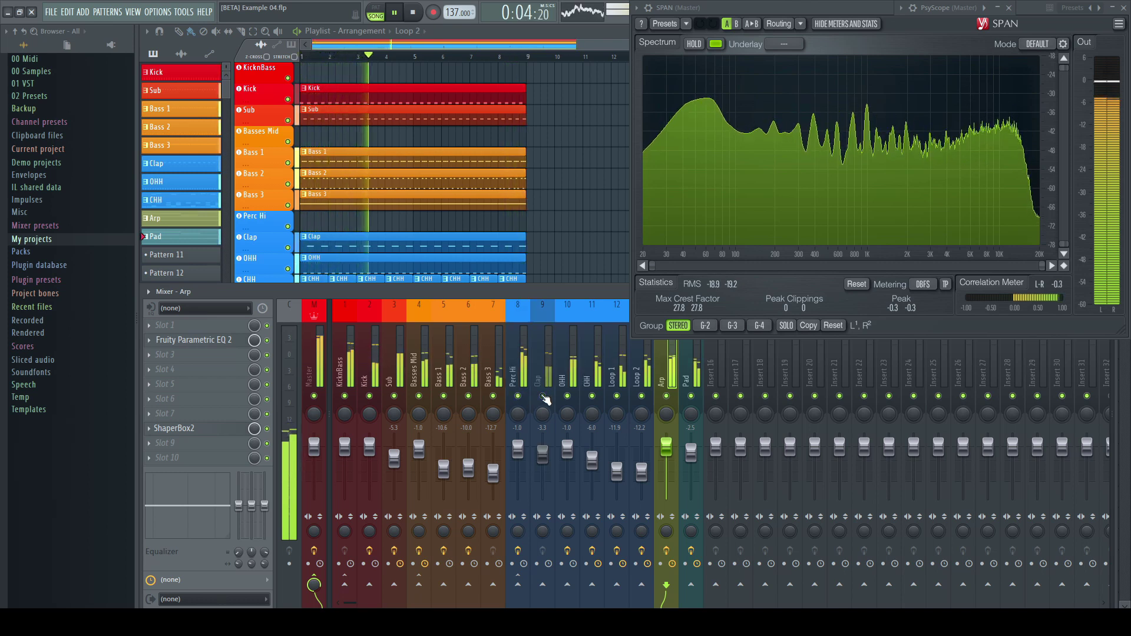
pyautogui.click(543, 397)
pyautogui.click(568, 397)
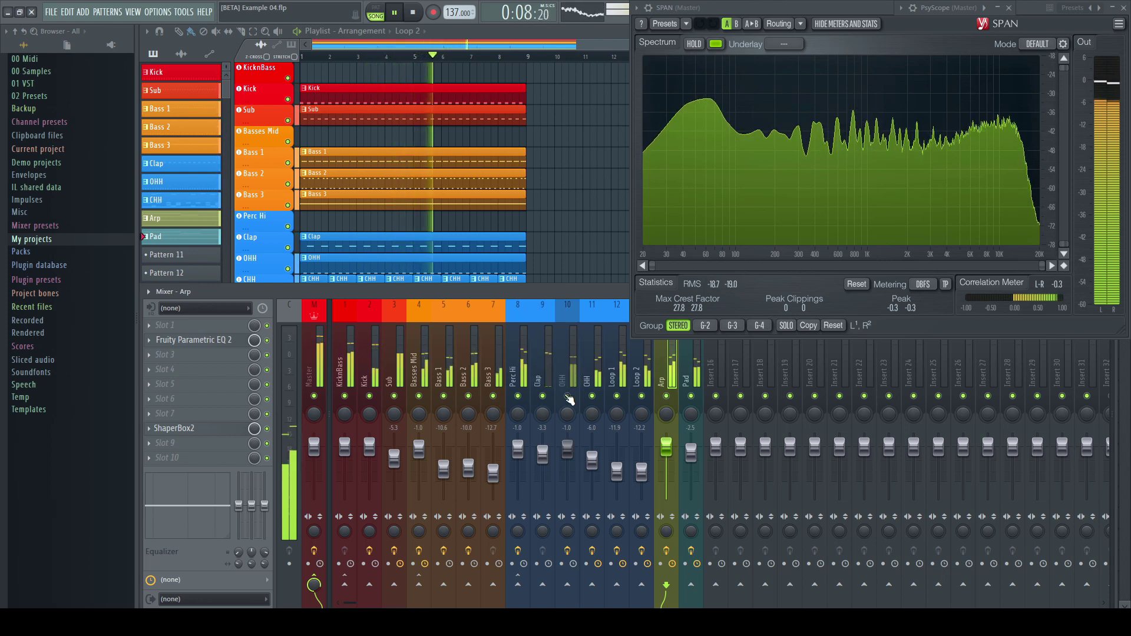
pyautogui.click(568, 398)
# - Briefly mute the CHH, Loop 1 and Loop 2 mixer tracks in turn during playback to compare the mix without each
pyautogui.click(592, 396)
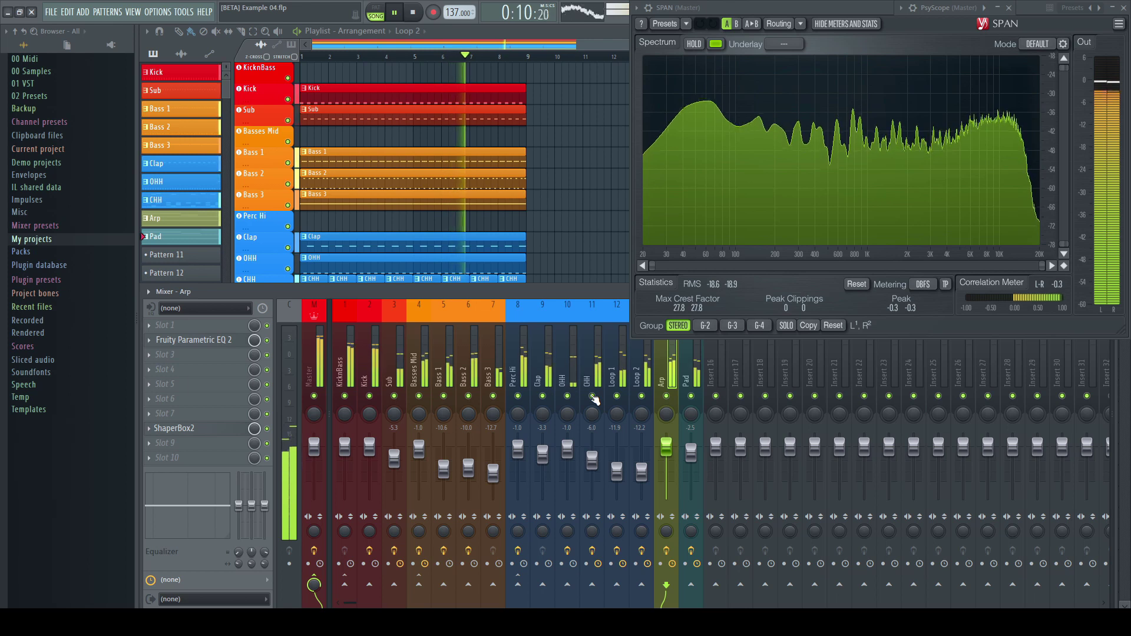
pyautogui.click(592, 397)
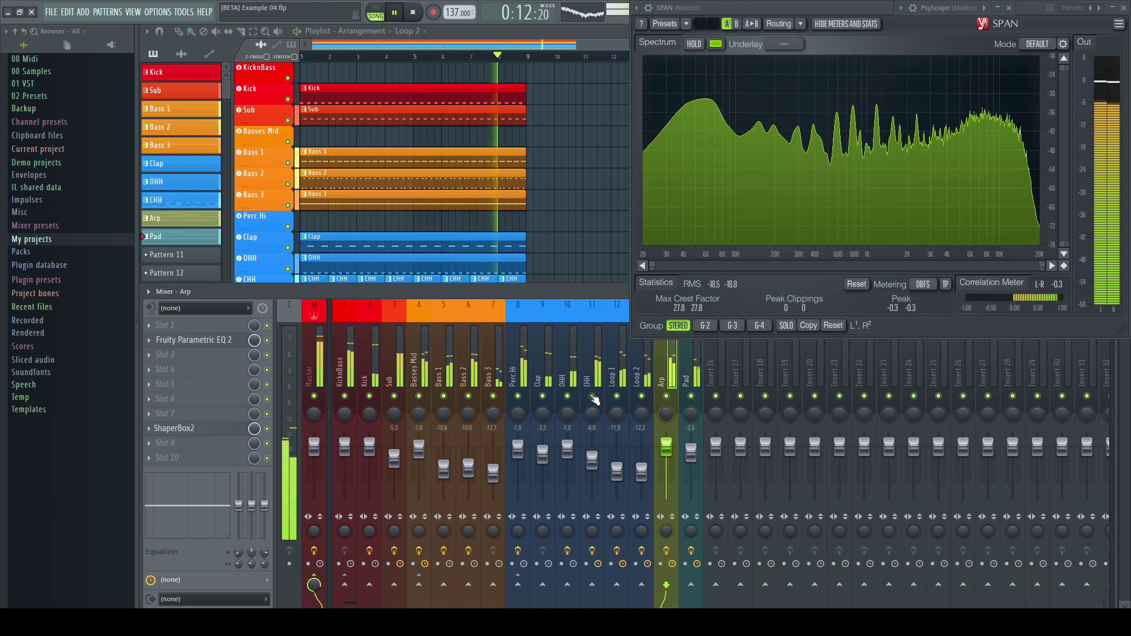
pyautogui.click(617, 396)
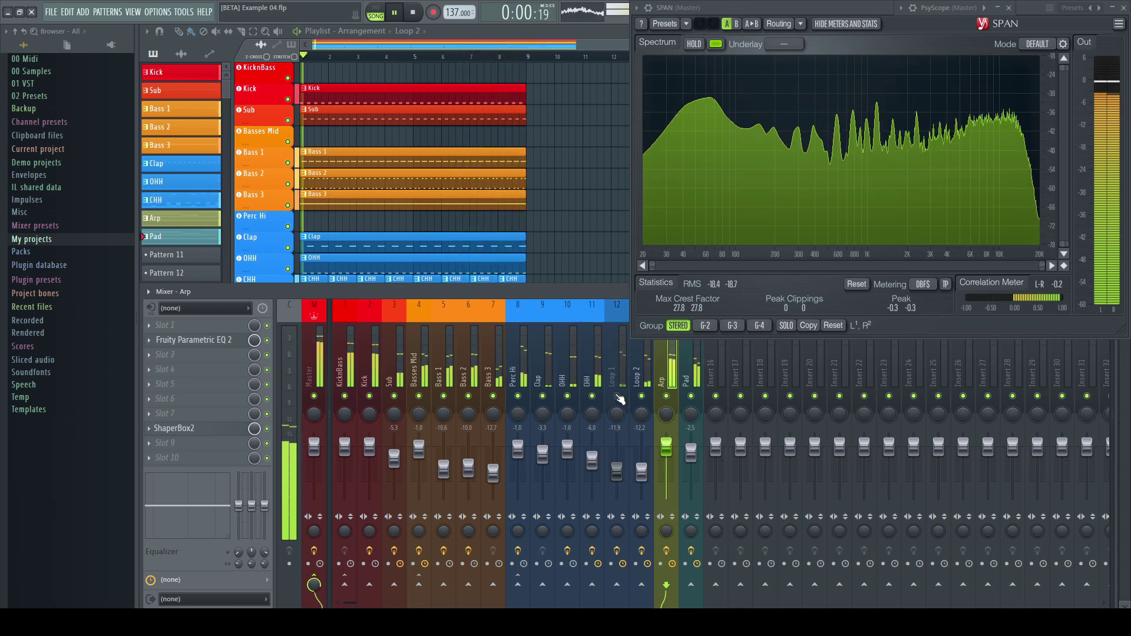
pyautogui.click(616, 396)
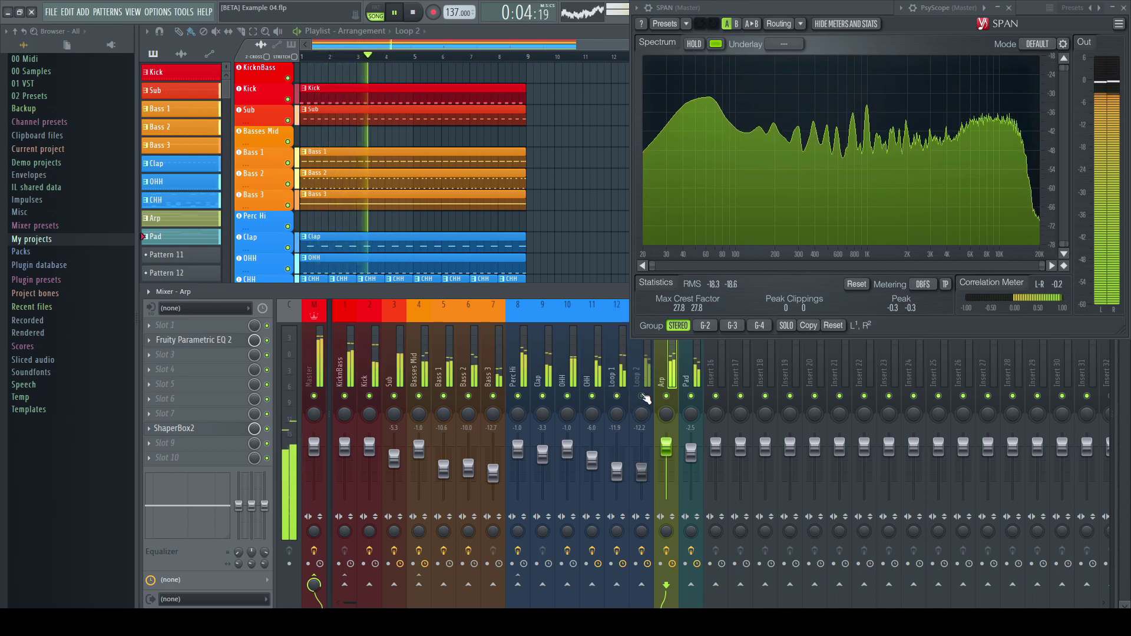
# - Briefly mute the Arp and Pad mixer tracks one after the other to compare the mix, and stop playback
pyautogui.click(667, 396)
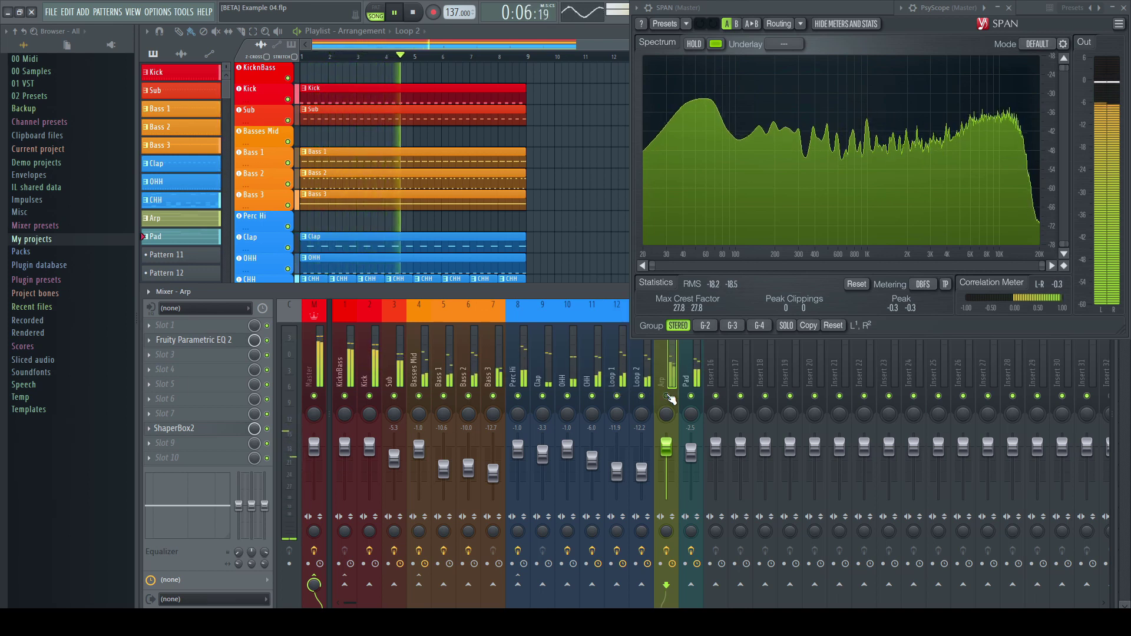
pyautogui.click(667, 396)
pyautogui.click(692, 396)
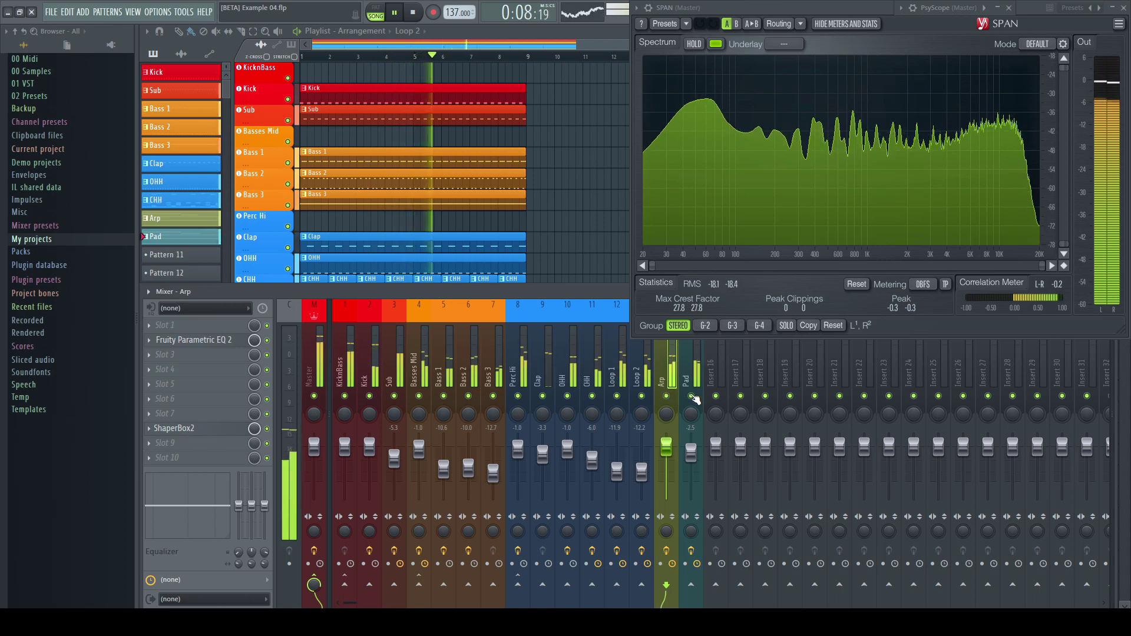
pyautogui.click(692, 397)
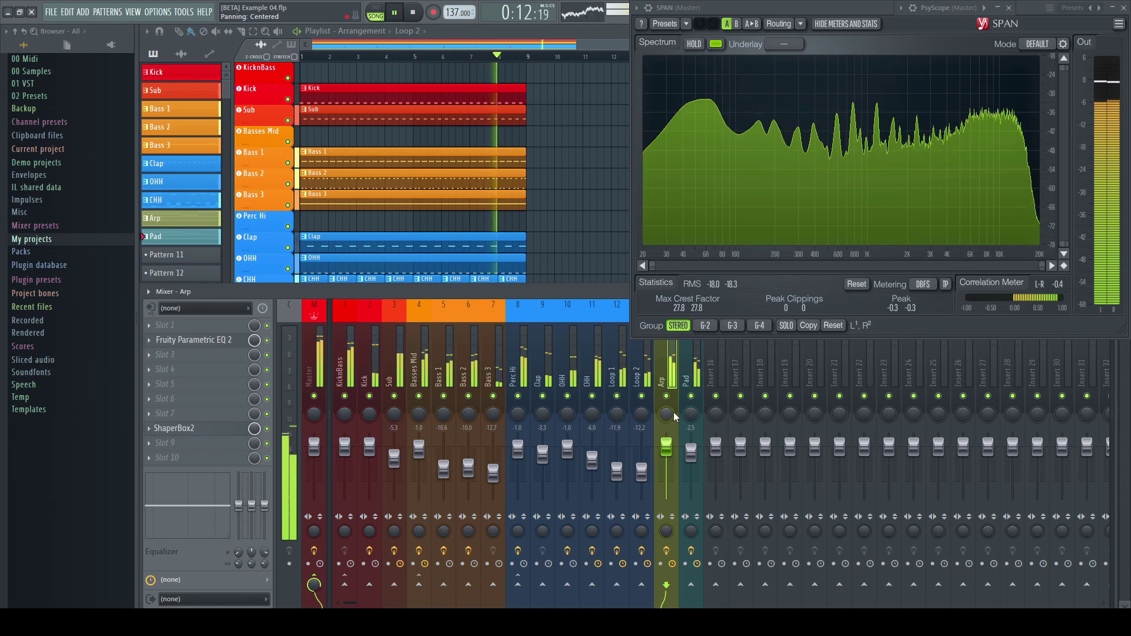
pyautogui.press('space')
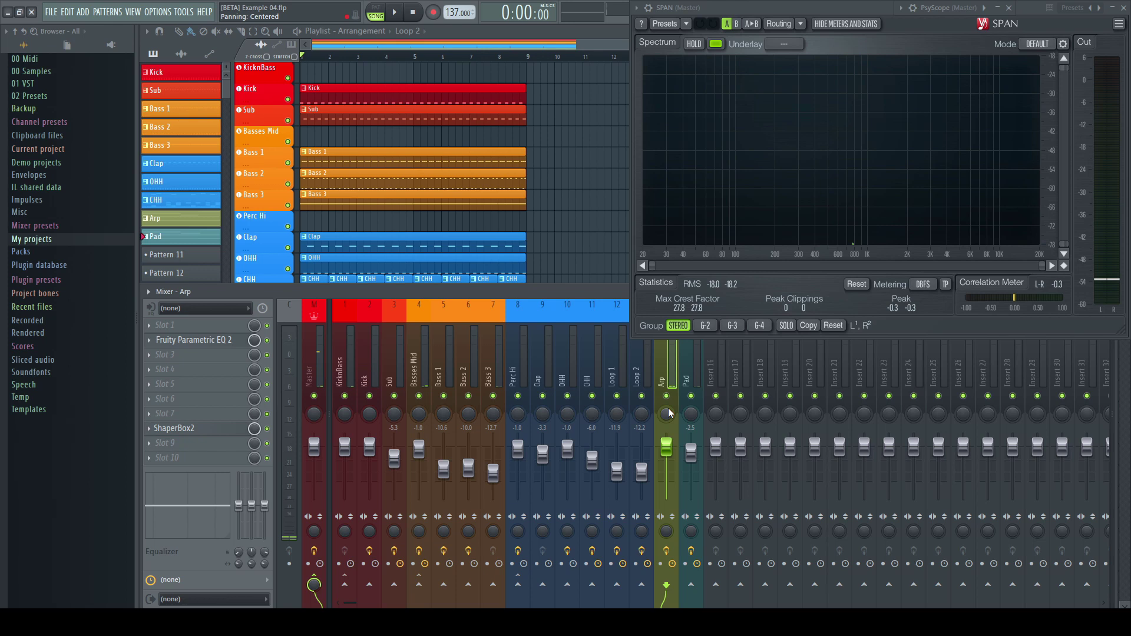
# - Play Strings and Brass together in the layering project, muting Brass and Strings in turn to hear the other alone
pyautogui.press('space')
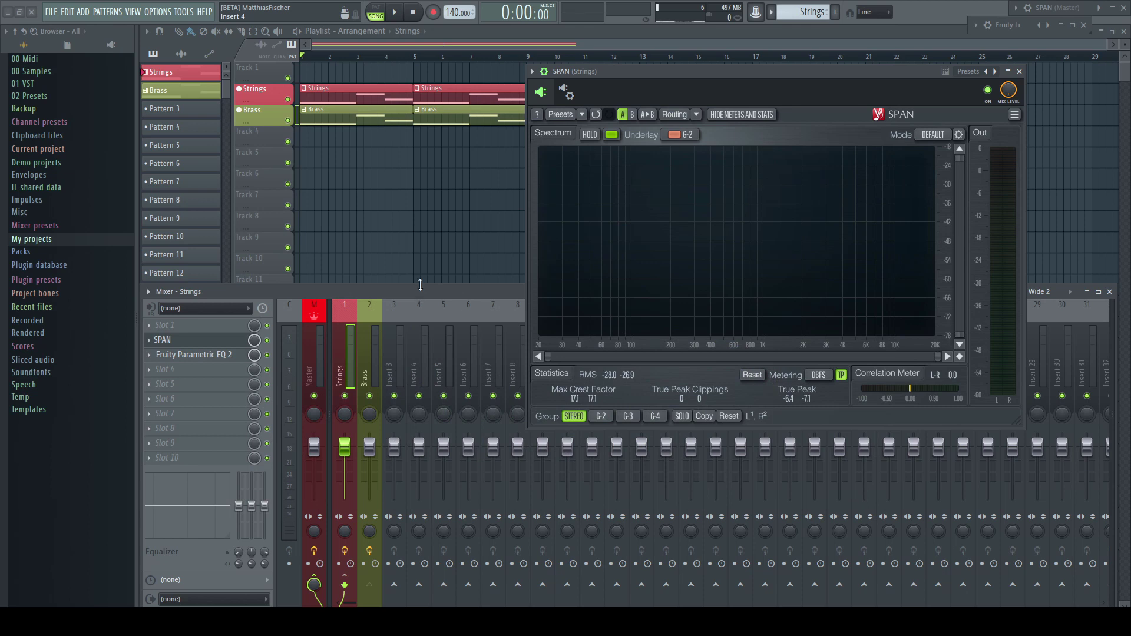
pyautogui.press('space')
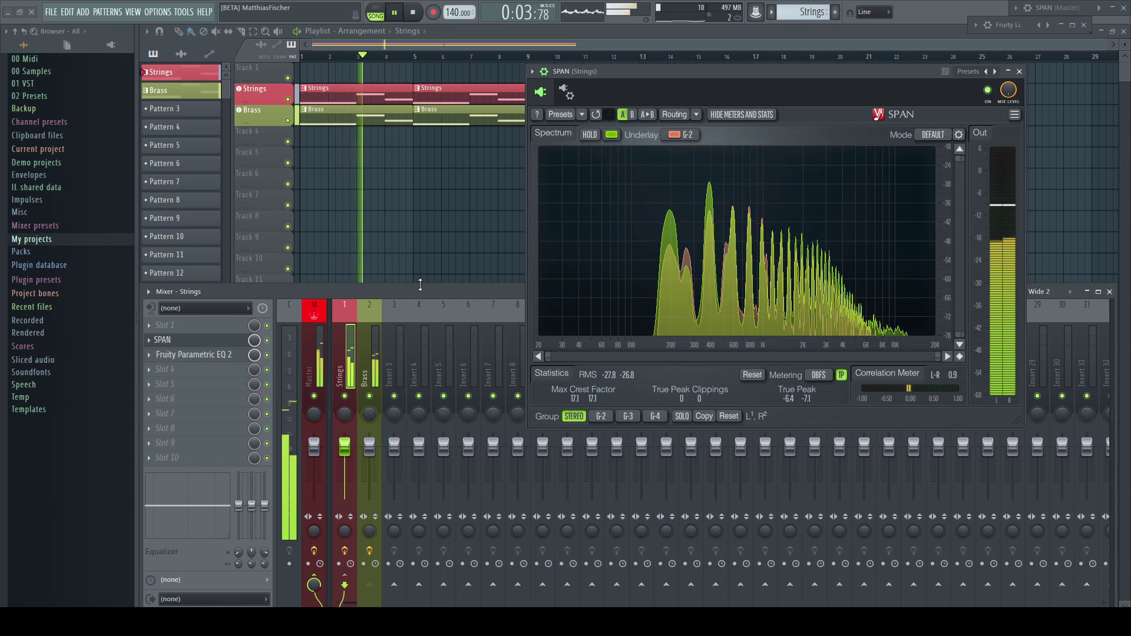
pyautogui.click(369, 396)
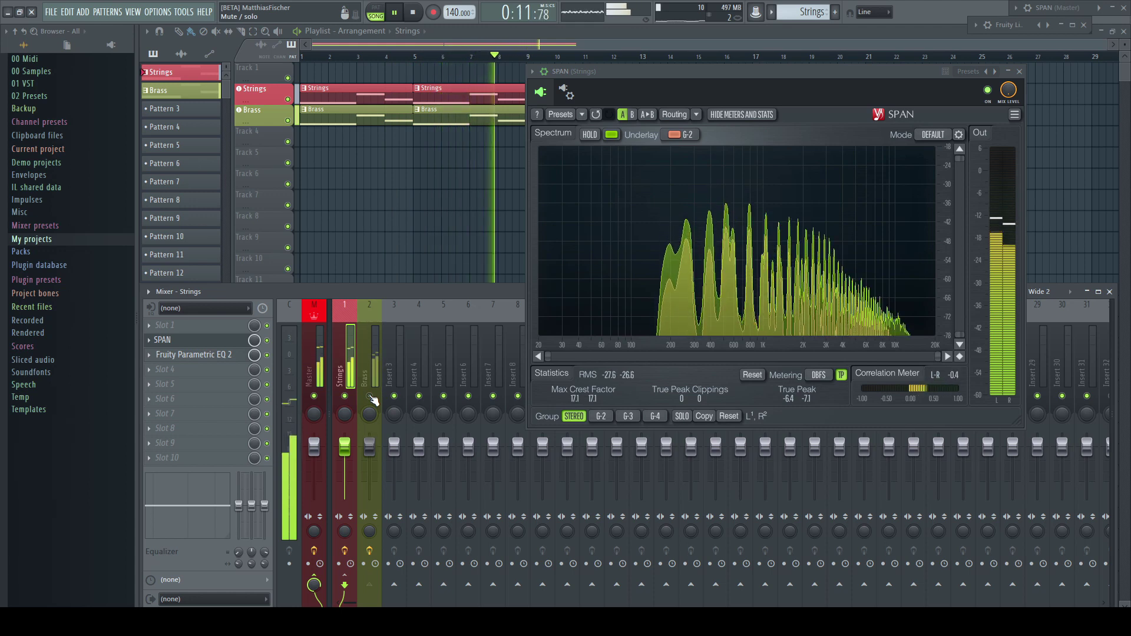
pyautogui.click(369, 396)
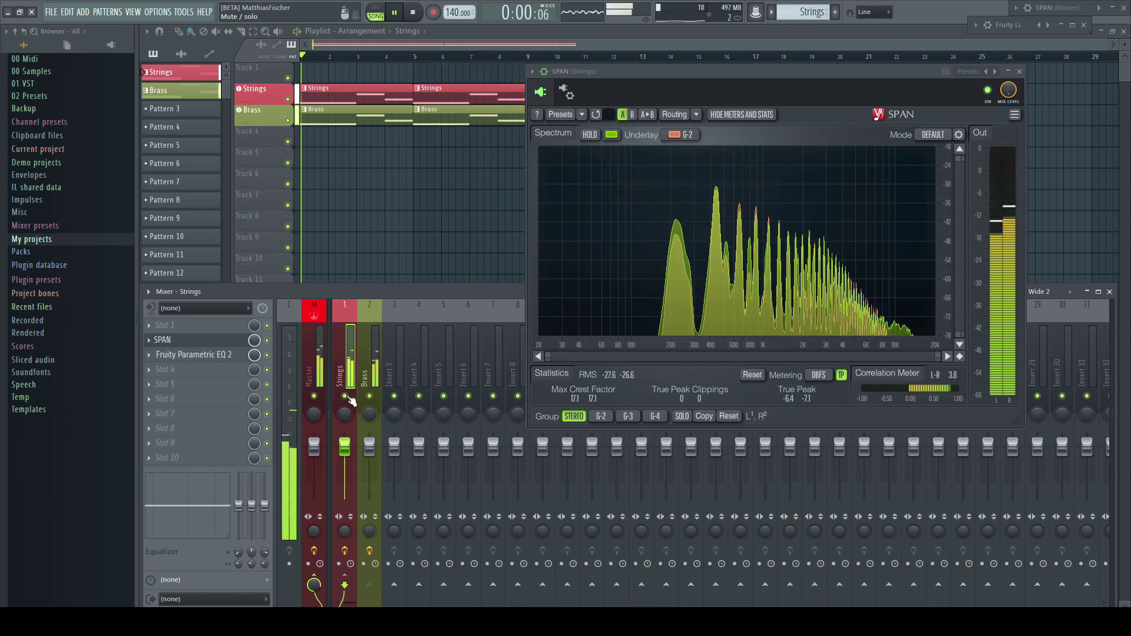
pyautogui.click(346, 397)
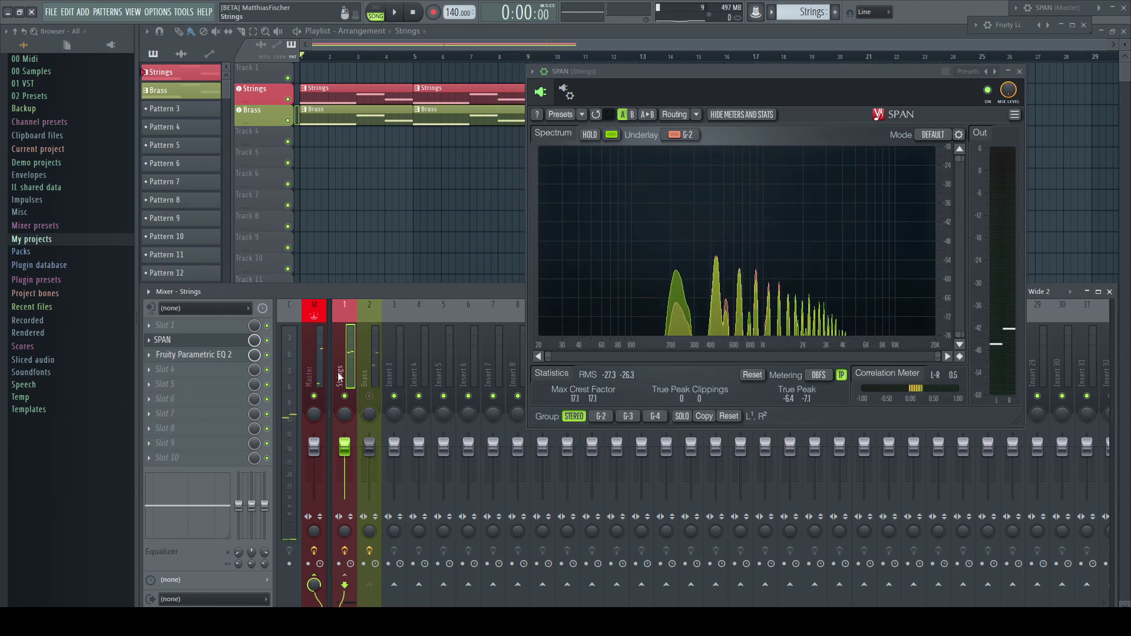
# - During playback, sweep the Strings Fruity Parametric EQ 2 low-pass band down to about 1.1 kHz and back up near its start
pyautogui.click(229, 356)
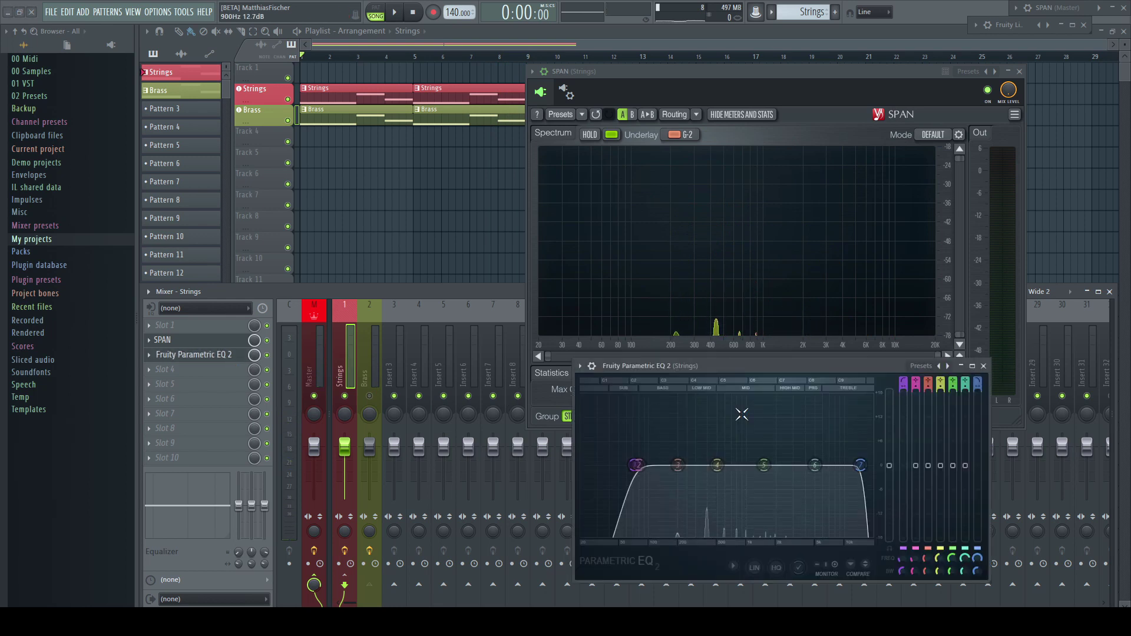
pyautogui.press('space')
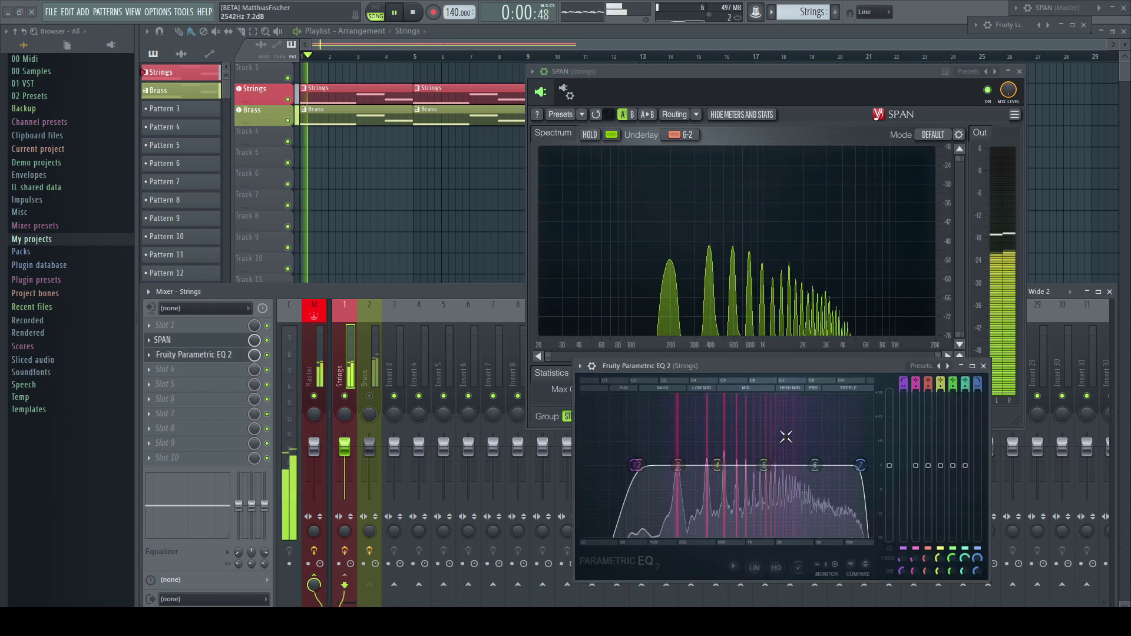
pyautogui.moveTo(862, 466); pyautogui.dragTo(748, 465)
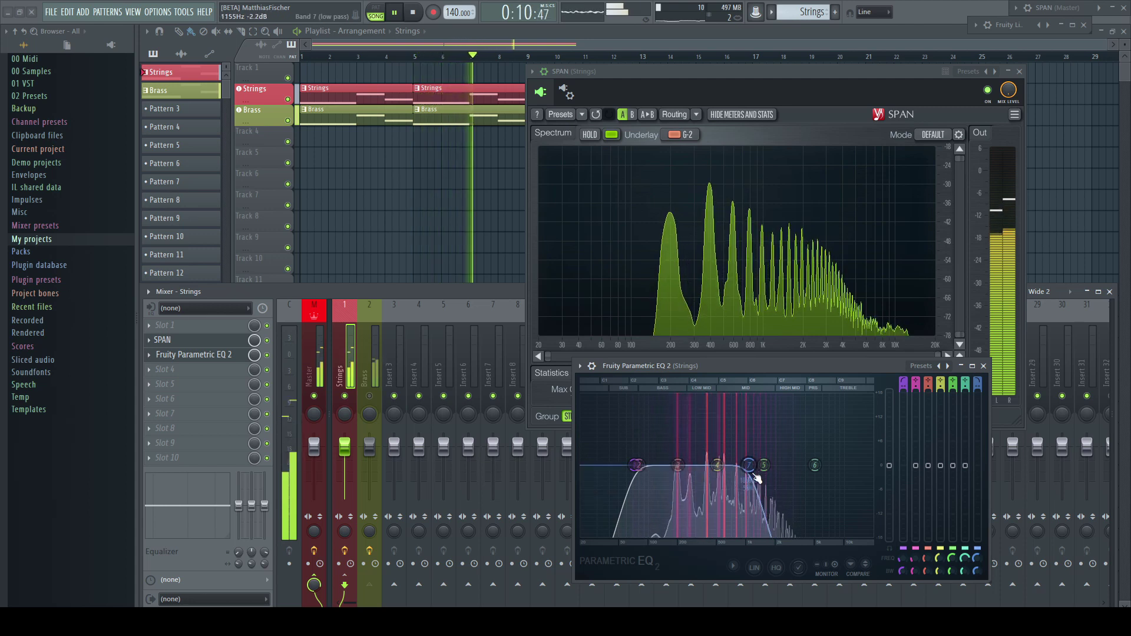
pyautogui.moveTo(750, 465); pyautogui.dragTo(855, 466)
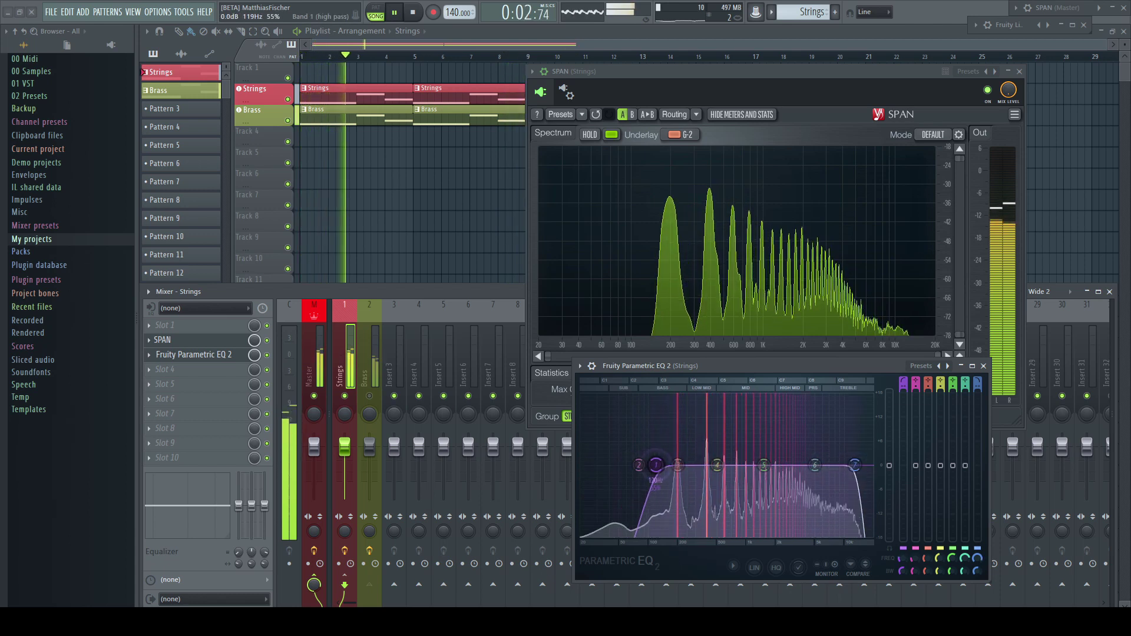
# - Sweep the Strings EQ high-pass band up to about 1056 Hz and back below its start, stop playback and close the EQ
pyautogui.moveTo(635, 466); pyautogui.dragTo(748, 465)
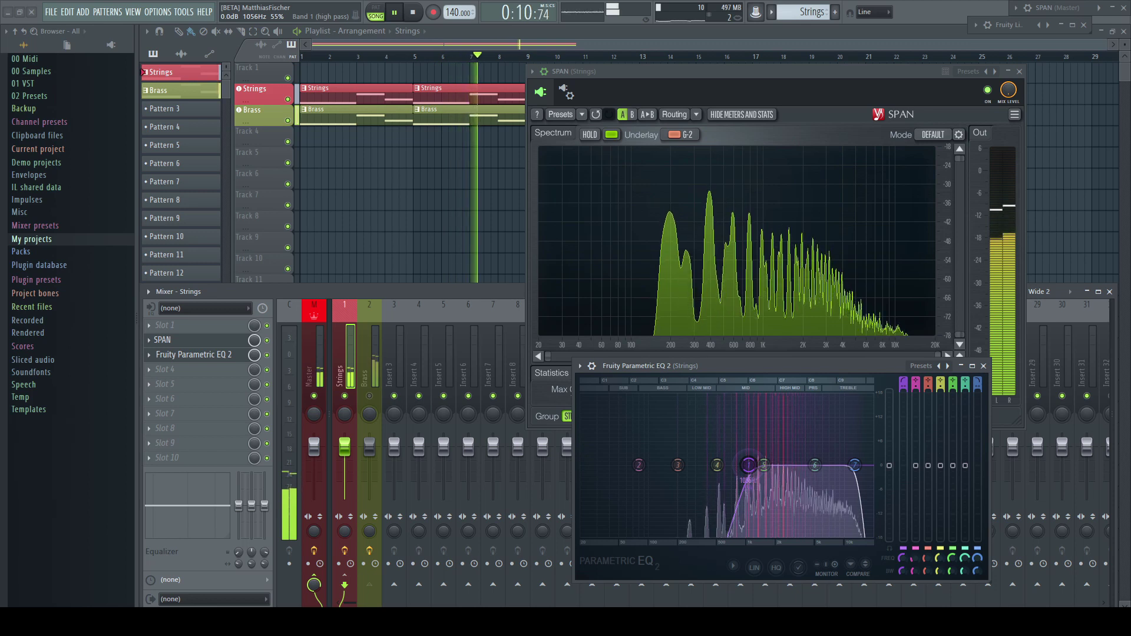
pyautogui.moveTo(748, 466); pyautogui.dragTo(625, 466)
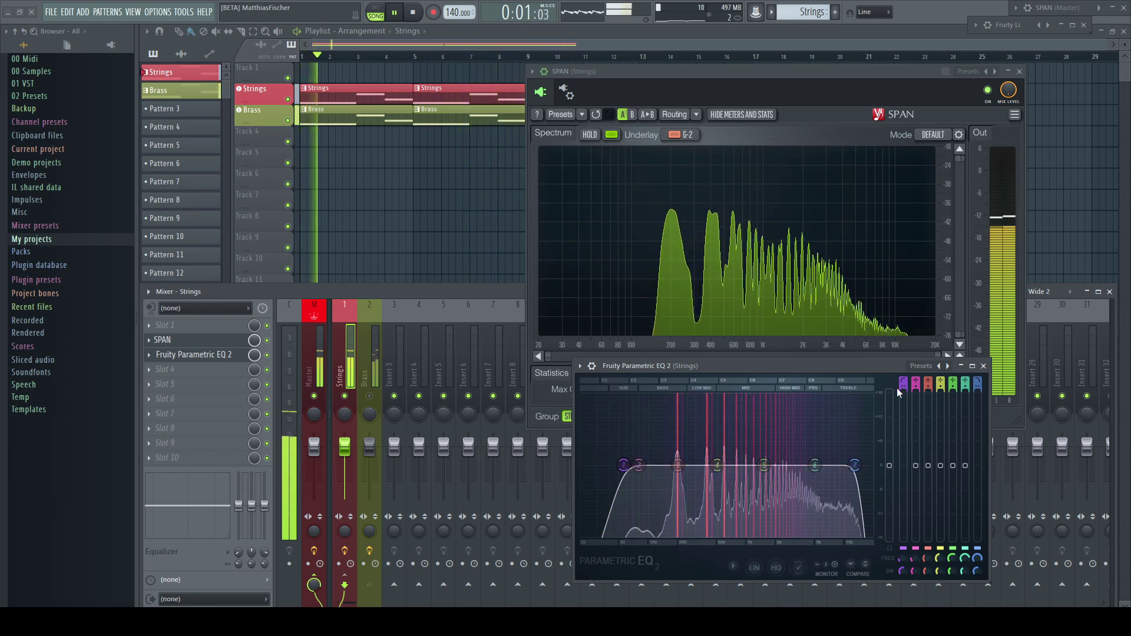
pyautogui.press('space')
pyautogui.press('Escape')
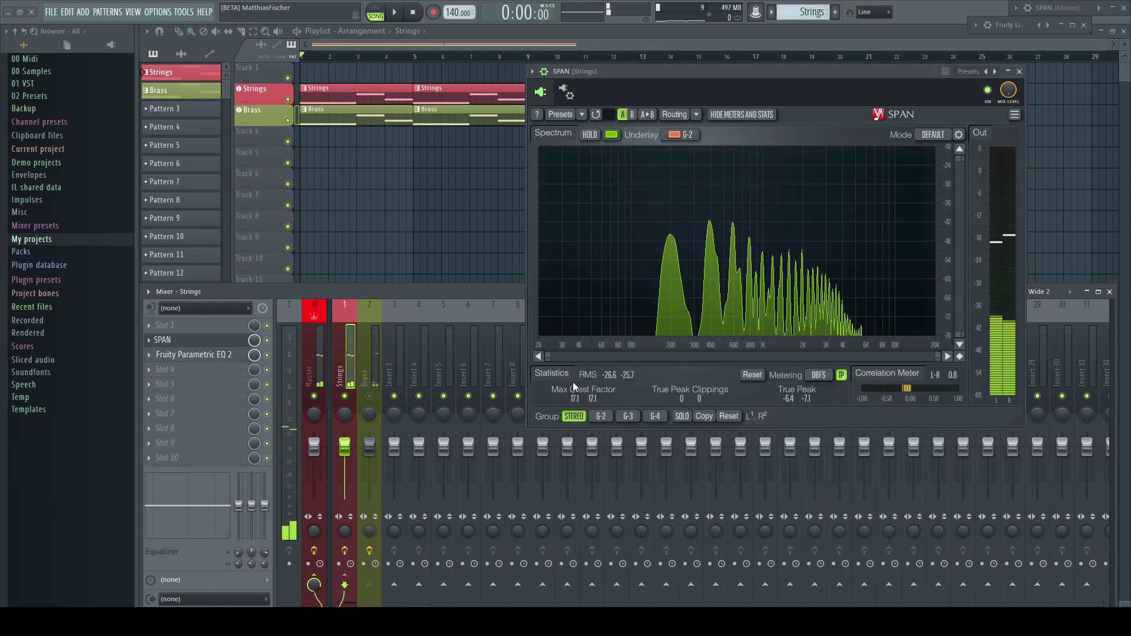
# - Solo the Brass mixer track and open its Fruity Parametric EQ 2 clear of the spectrum display
pyautogui.rightClick(370, 396)
pyautogui.click(365, 378)
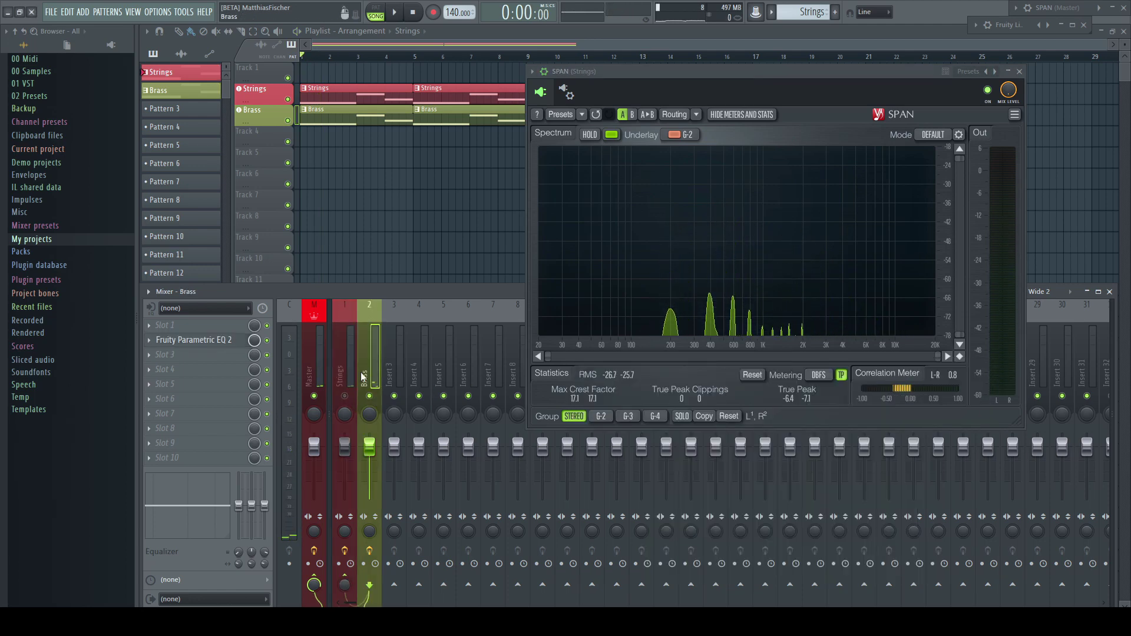
pyautogui.click(227, 346)
pyautogui.moveTo(711, 401); pyautogui.dragTo(776, 375)
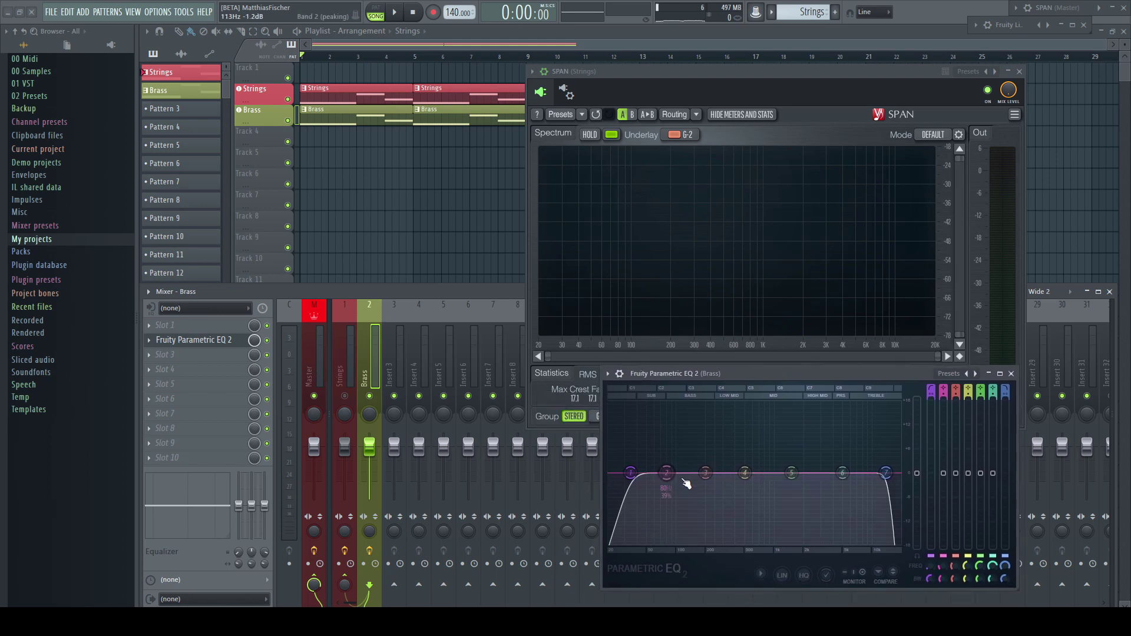
# - While Brass plays, sweep its EQ high-pass up to about 599 Hz and back down, and lower the low-pass cutoff slightly
pyautogui.press('space')
pyautogui.moveTo(631, 473); pyautogui.dragTo(749, 473)
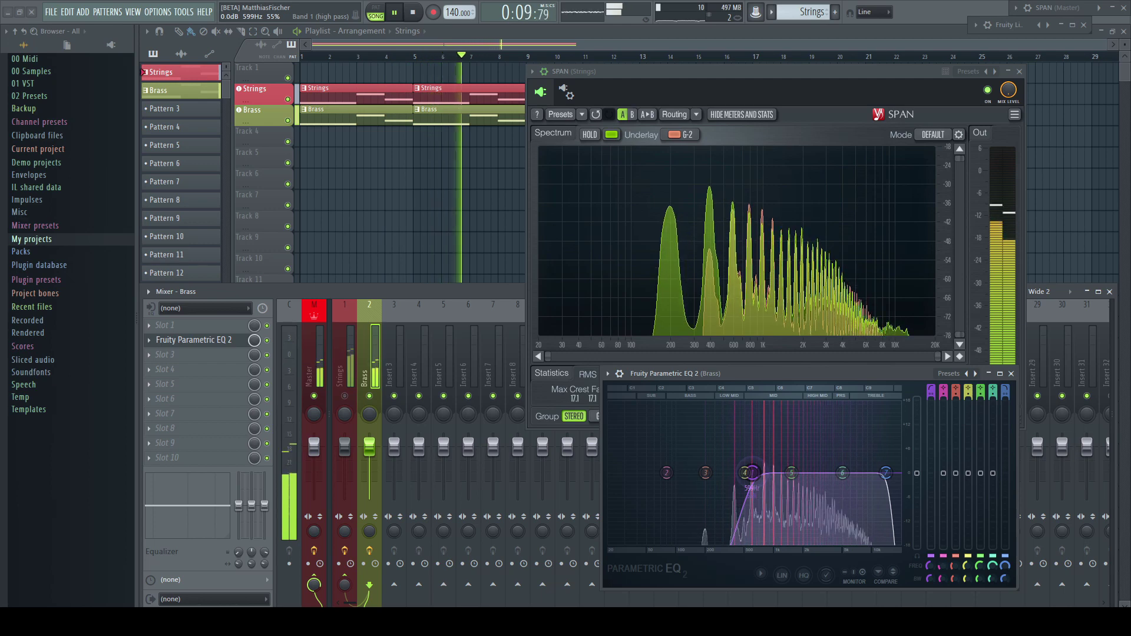
pyautogui.moveTo(752, 472); pyautogui.dragTo(645, 473)
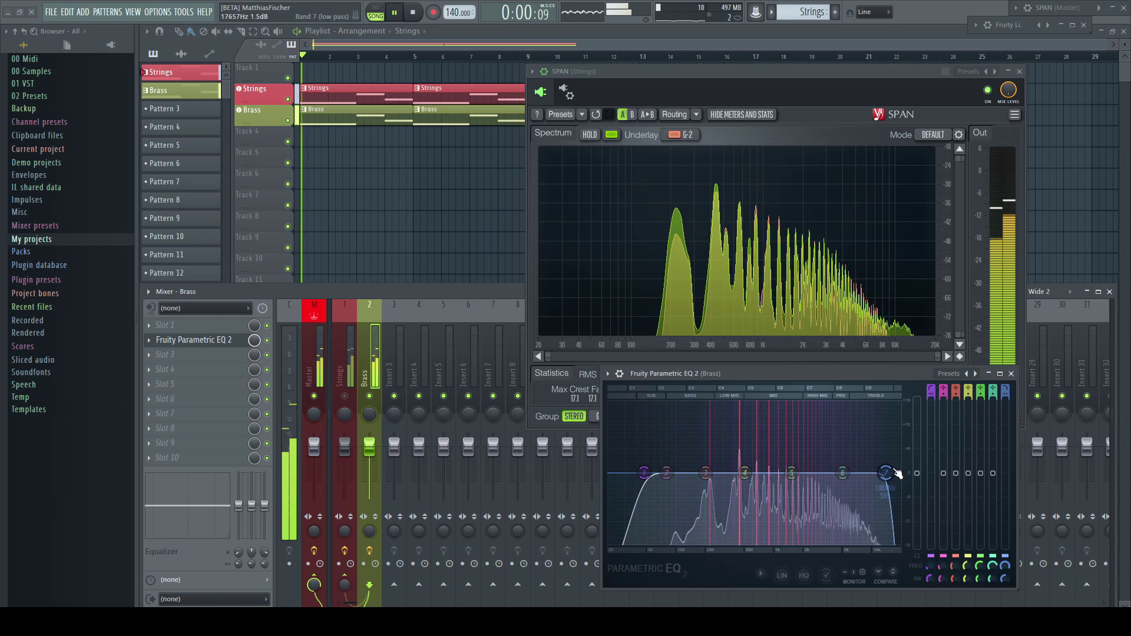
pyautogui.moveTo(891, 472)
pyautogui.mouseDown()
pyautogui.moveTo(770, 472)
pyautogui.moveTo(878, 473)
pyautogui.mouseUp()
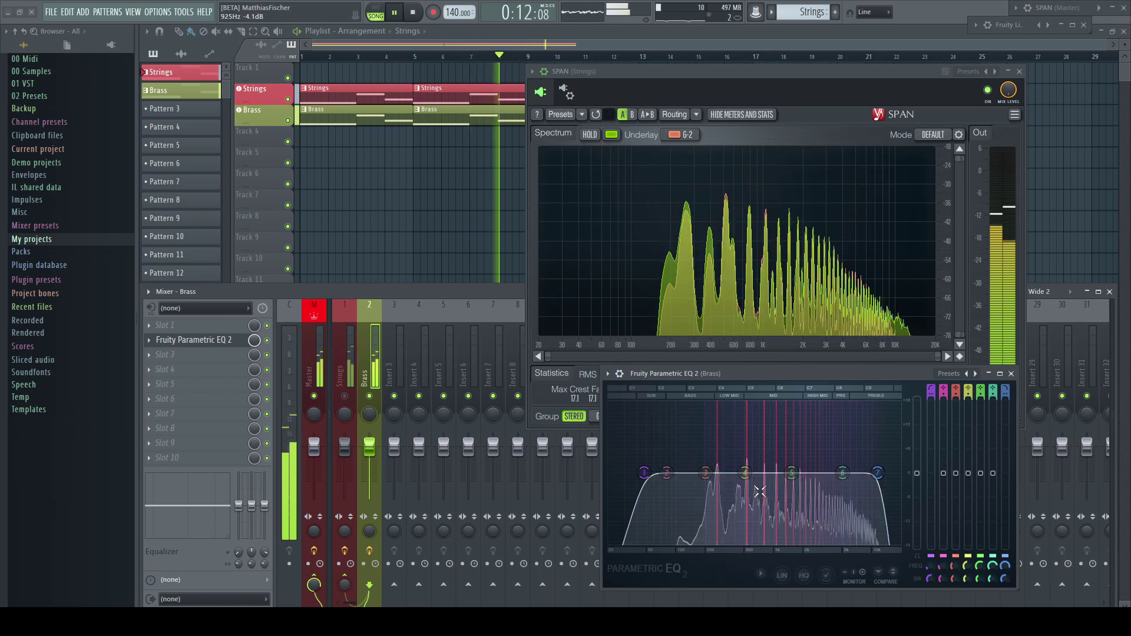
pyautogui.press('space')
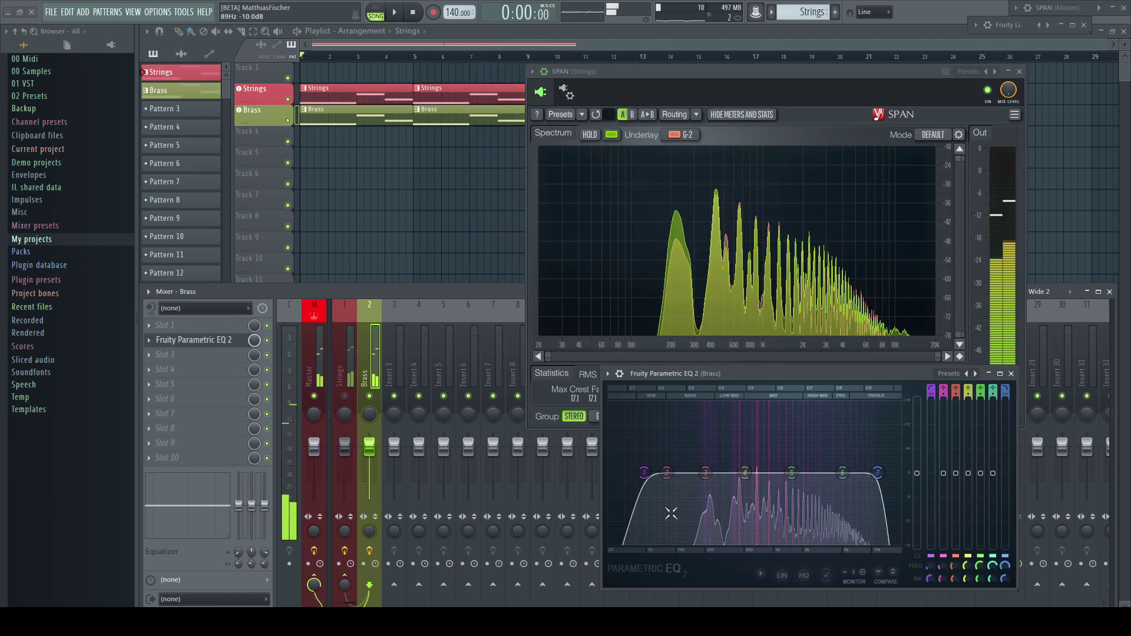
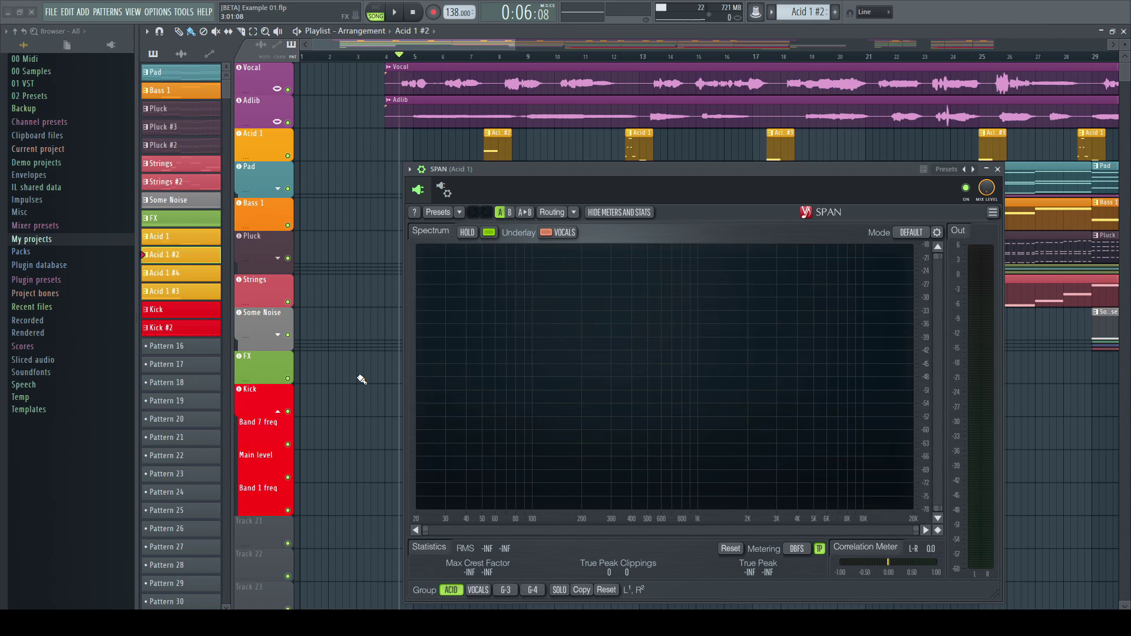
# - Play Example 01 from bar 4 and compare the Acid 1 spectrum with the underlaid vocals spectrum
pyautogui.press('space')
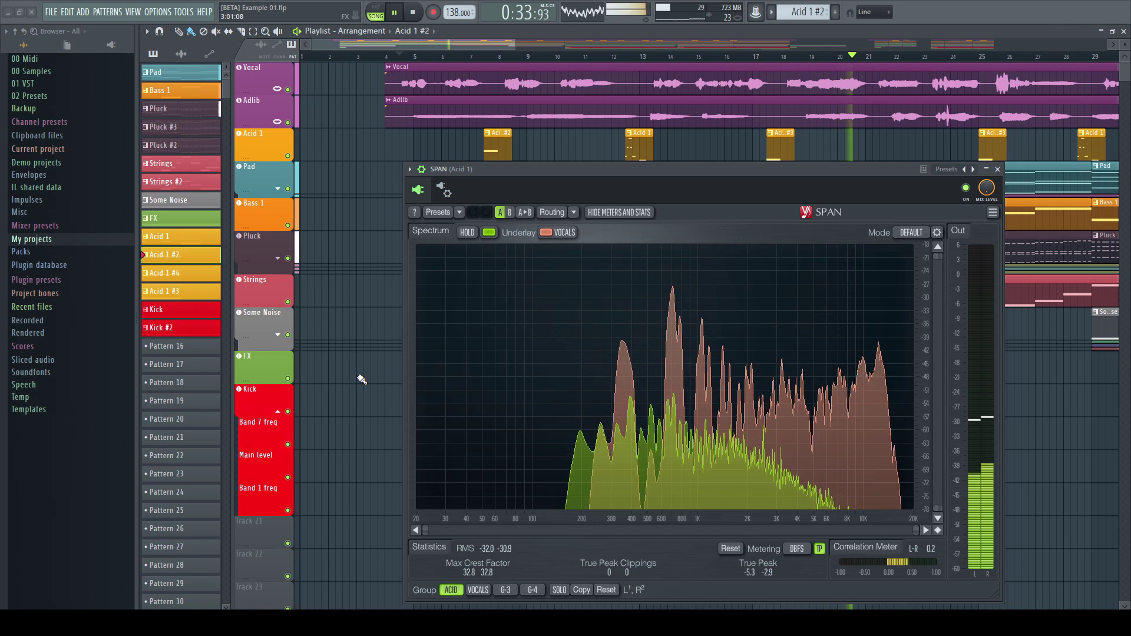
pyautogui.press('space')
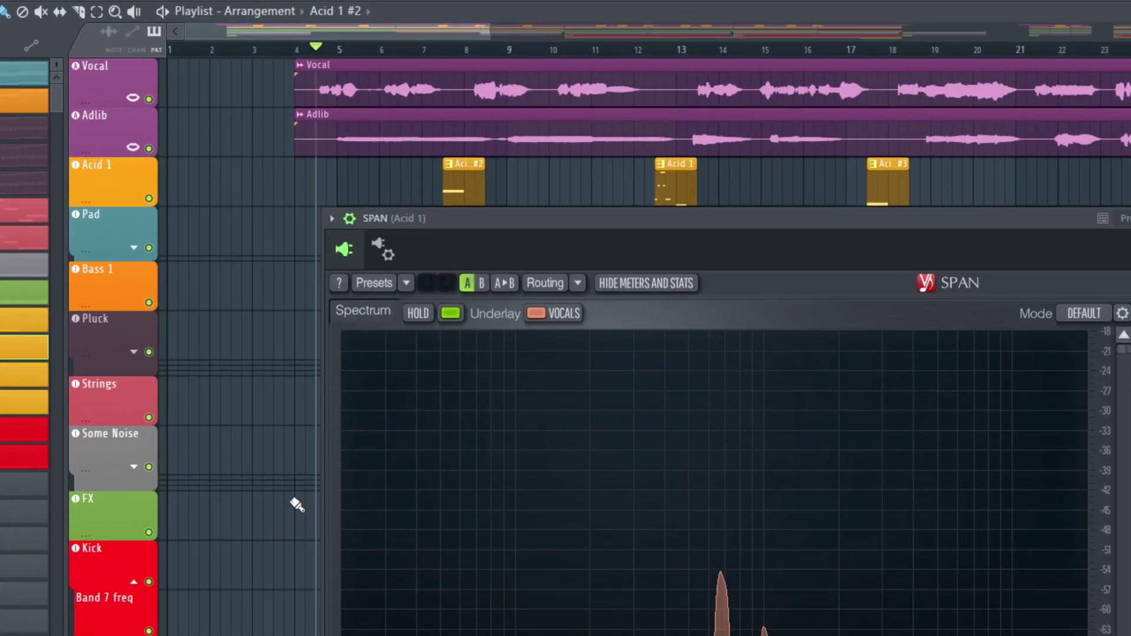
# - Select the first three Acid 1 playlist clips, shift them up onto the Vocal track to compare timing, and return them to their track
pyautogui.moveTo(397, 176); pyautogui.dragTo(931, 176)
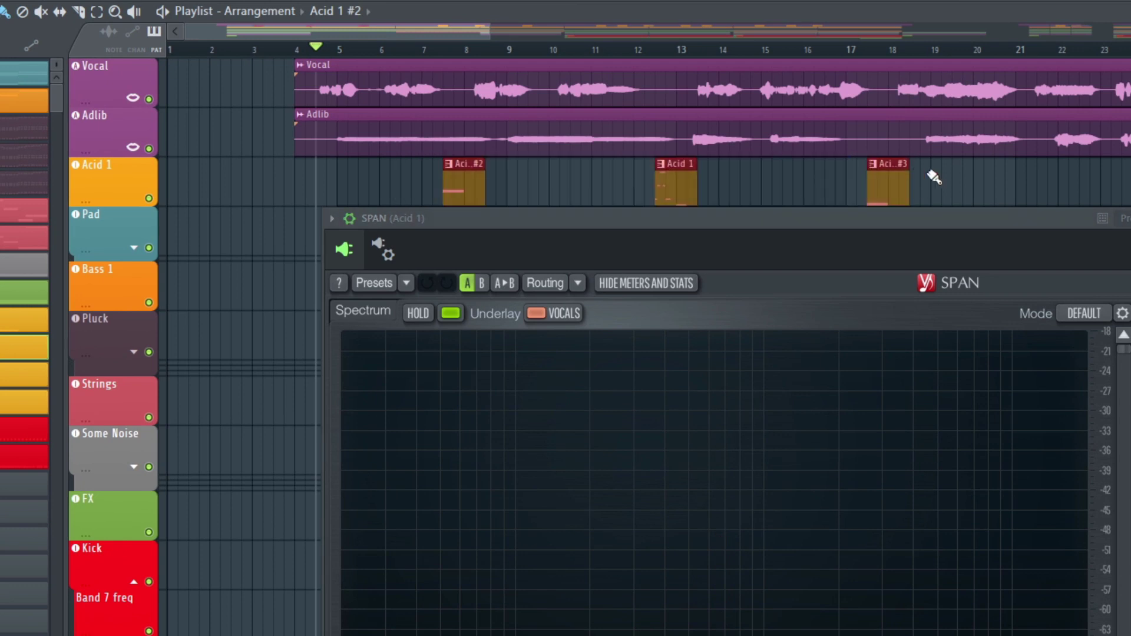
pyautogui.hotkey('shift', 'Up')
pyautogui.hotkey('shift', 'Up')
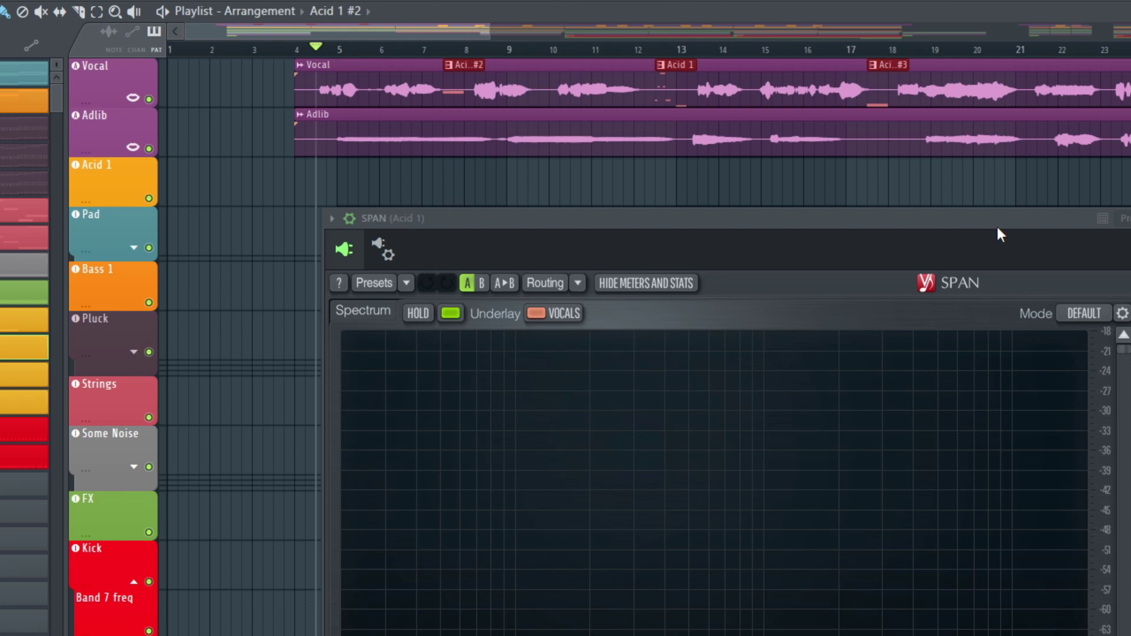
pyautogui.hotkey('shift', 'Down')
pyautogui.hotkey('shift', 'Down')
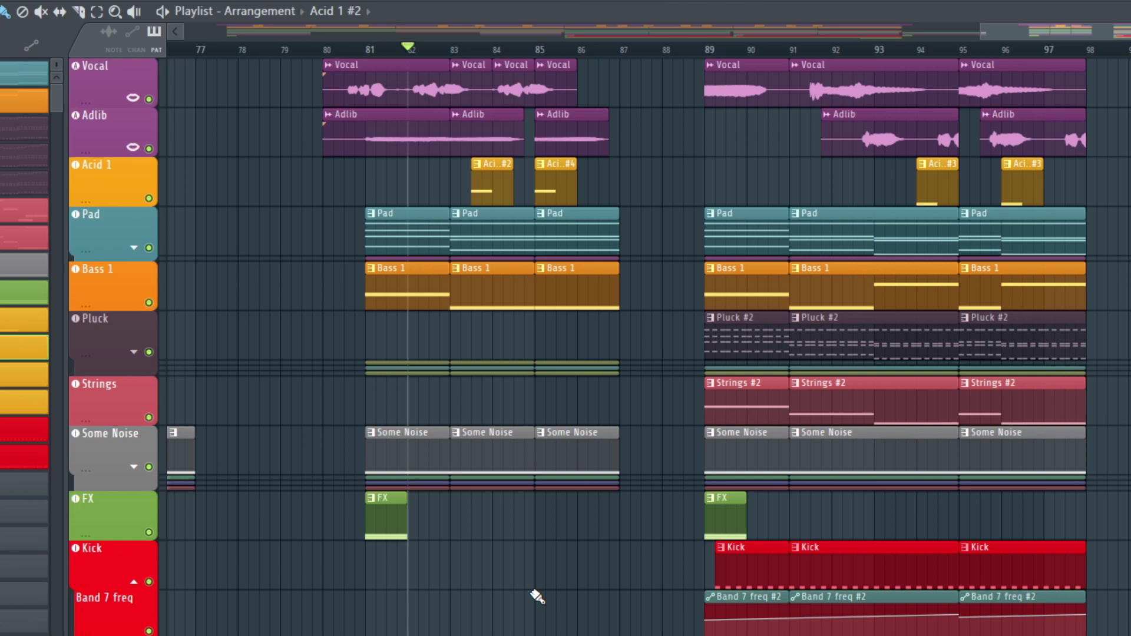
# - Play the arrangement from bar 82, stop, and play it again from about bar 92 to hear Acid 1 with the vocals
pyautogui.press('space')
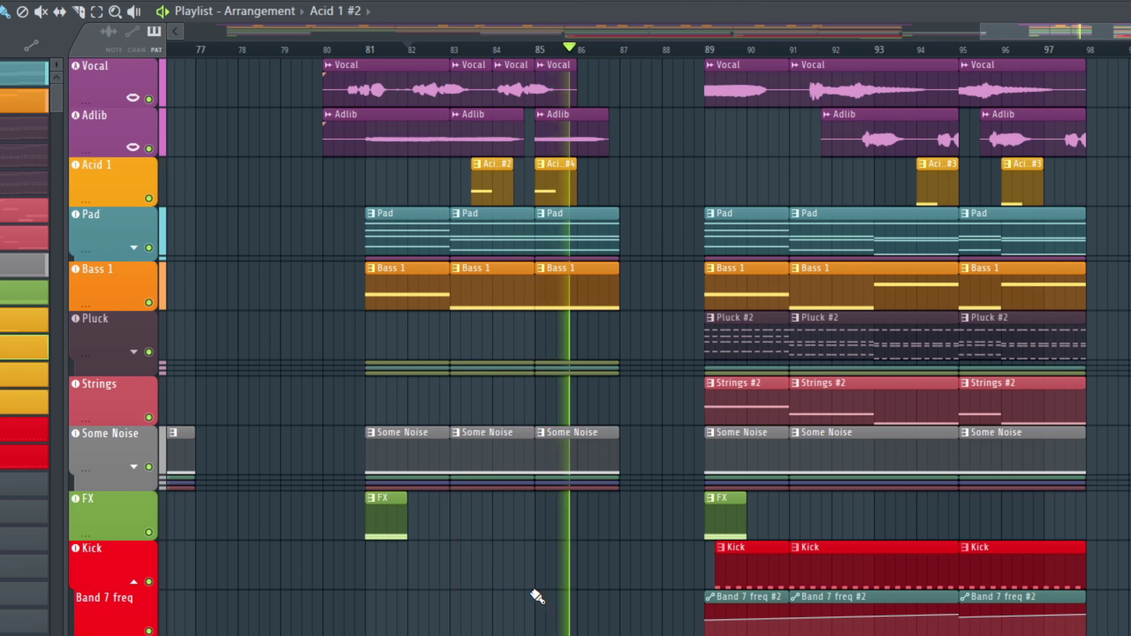
pyautogui.press('space')
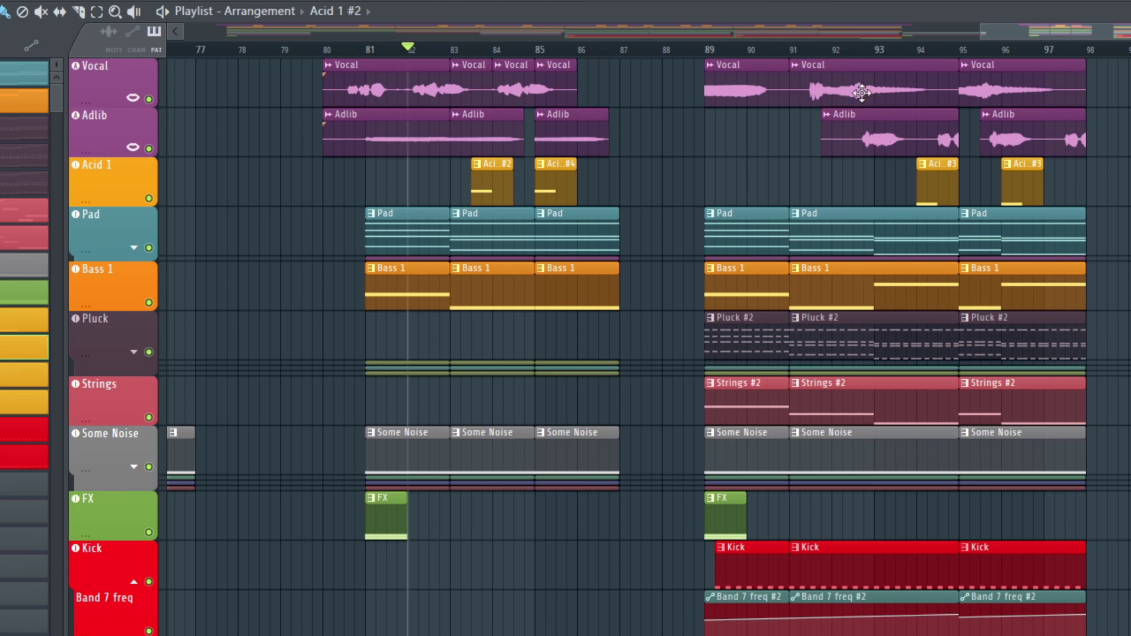
pyautogui.click(844, 53)
pyautogui.press('space')
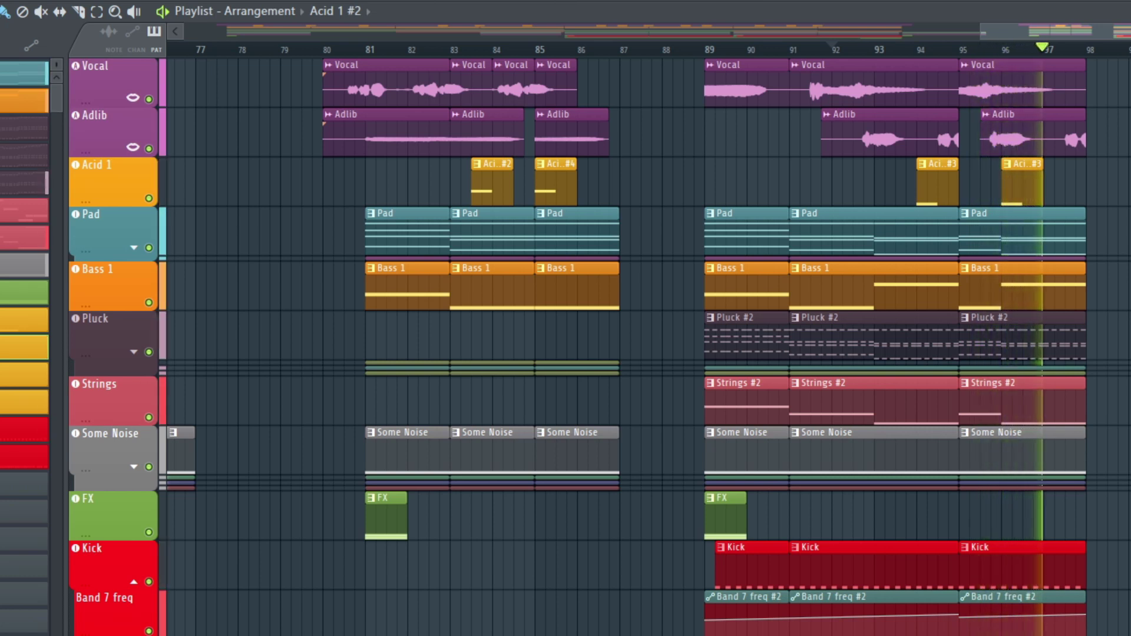
# - Stop the current playback and play Example 02 from bar 1 to hear Pad and Piano together
pyautogui.press('space')
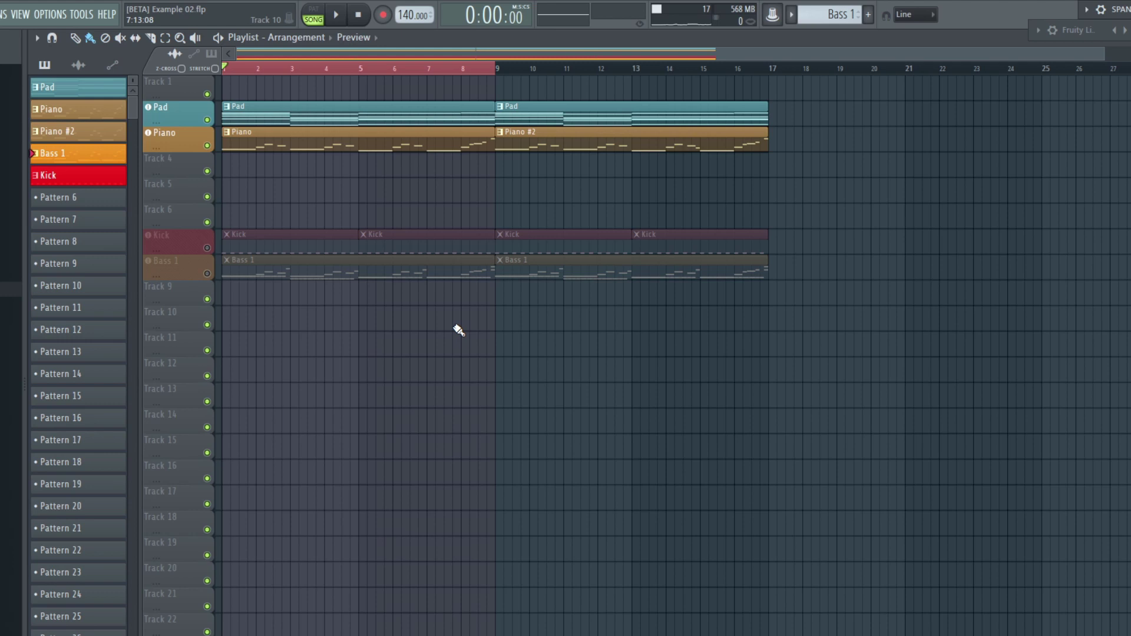
pyautogui.press('space')
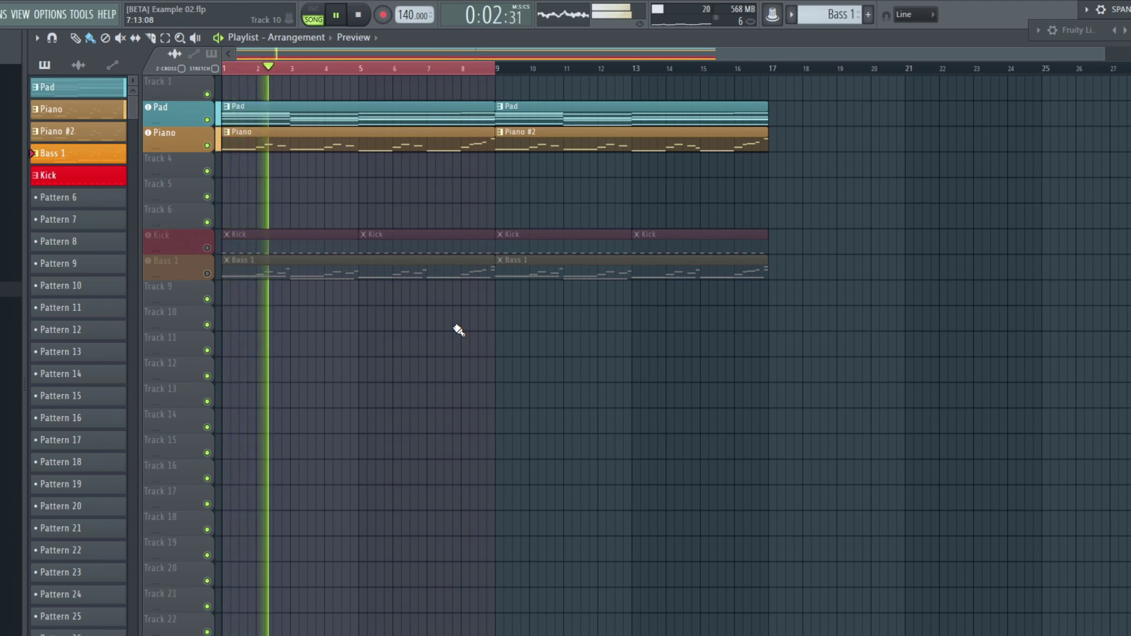
pyautogui.press('space')
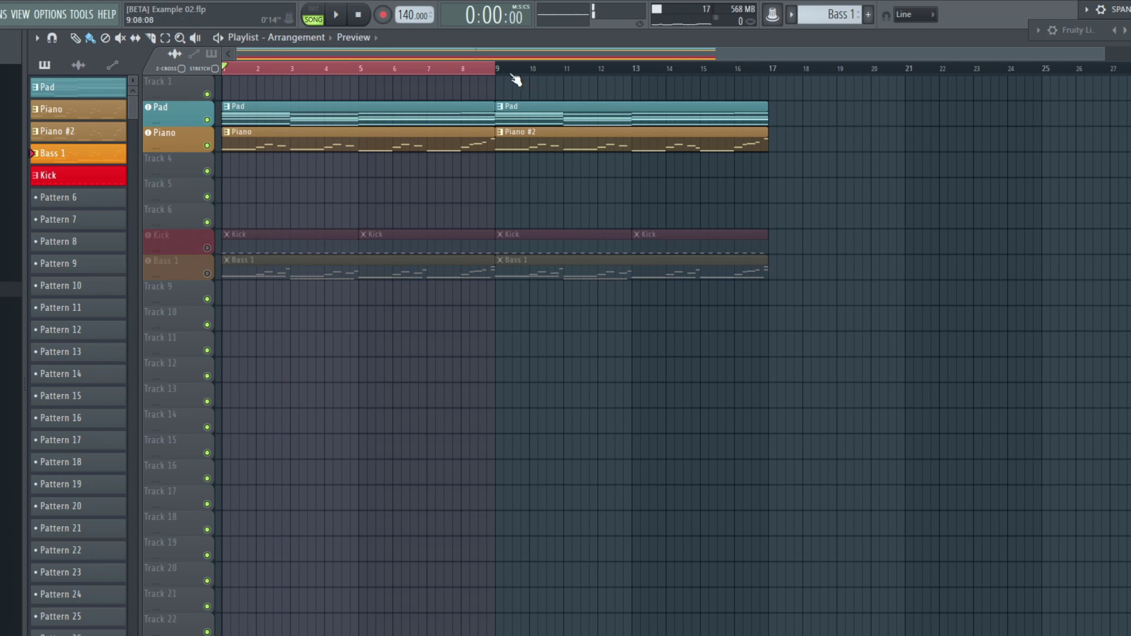
# - Move the playlist time selection to bars 9 through 16 and play it to hear Piano #2 over the Pad
pyautogui.moveTo(499, 70); pyautogui.dragTo(773, 85)
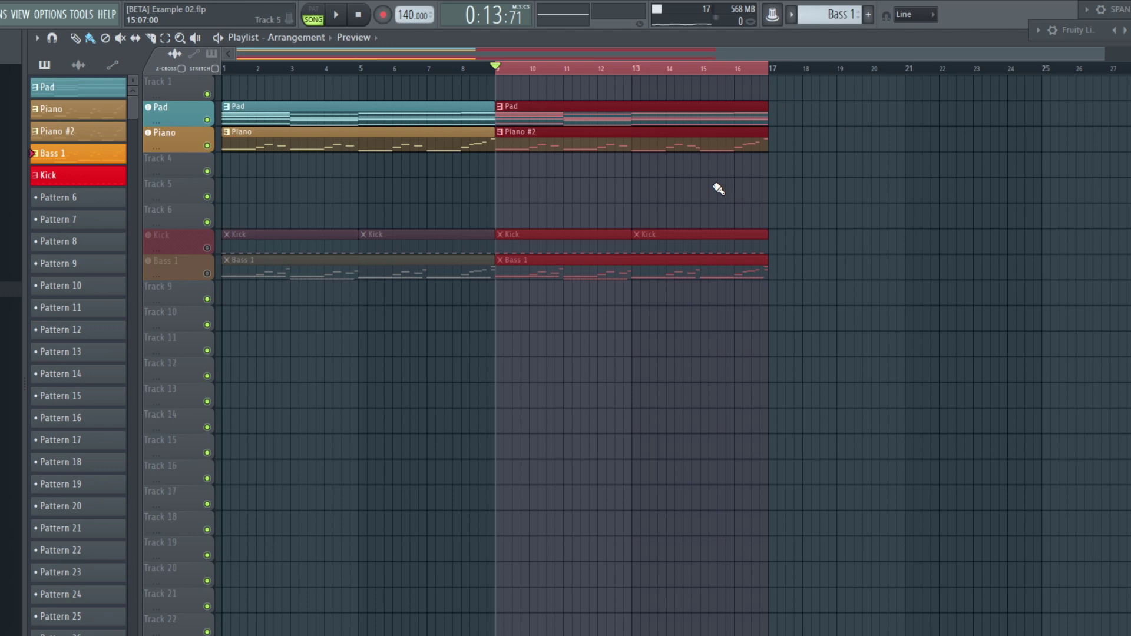
pyautogui.press('space')
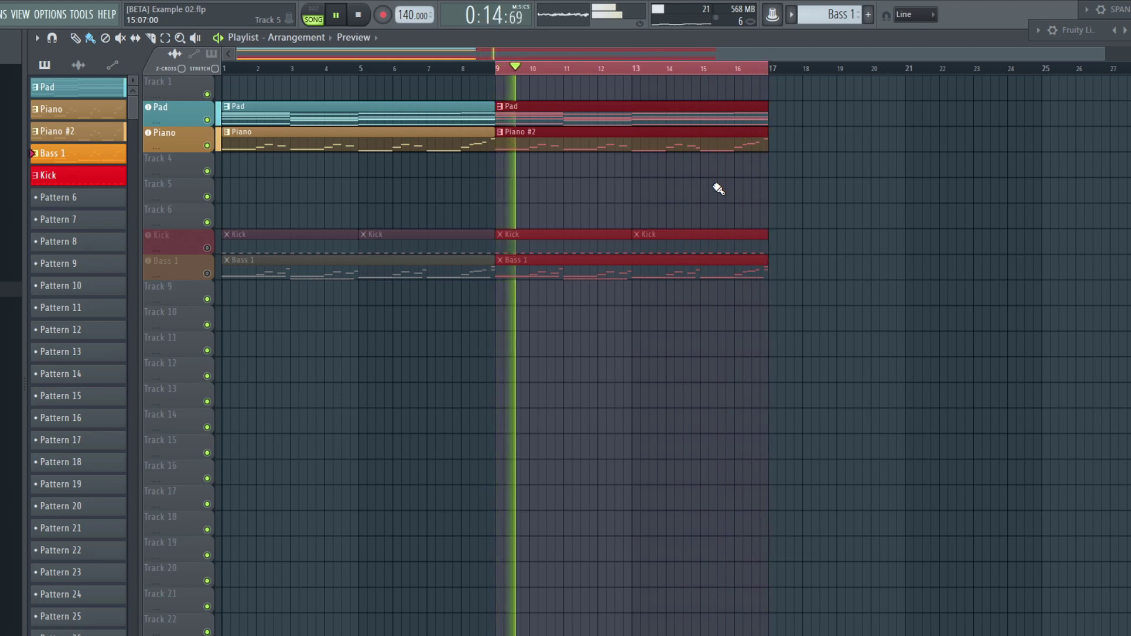
pyautogui.press('space')
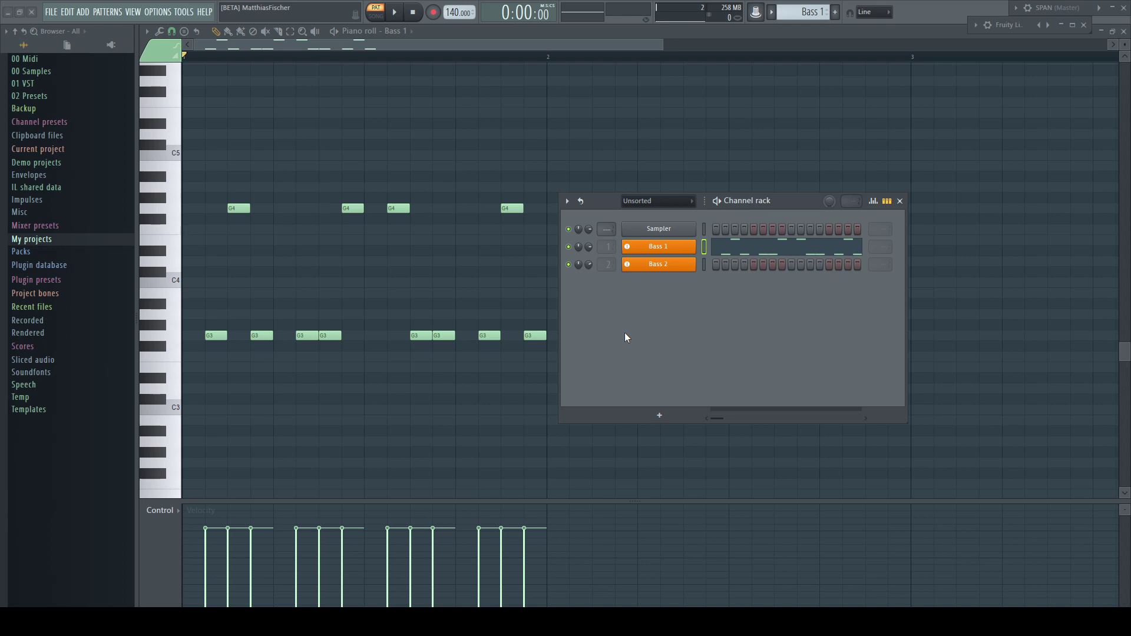
# - Paste Bass 1's notes into the Bass 2 piano roll, auditioning the pattern before and after
pyautogui.press('space')
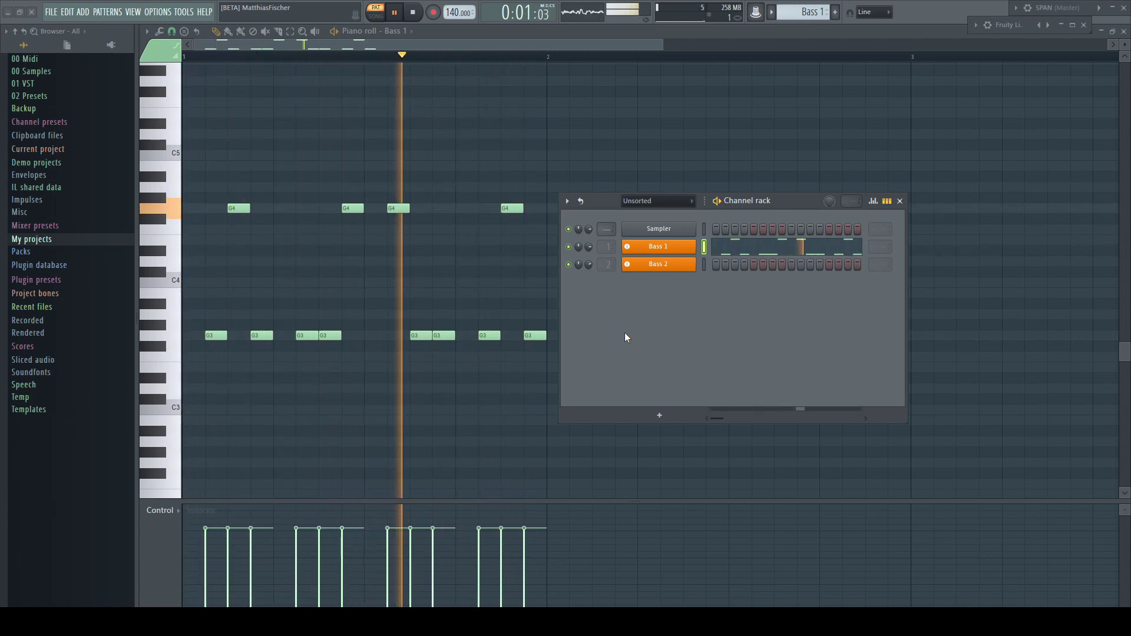
pyautogui.press('space')
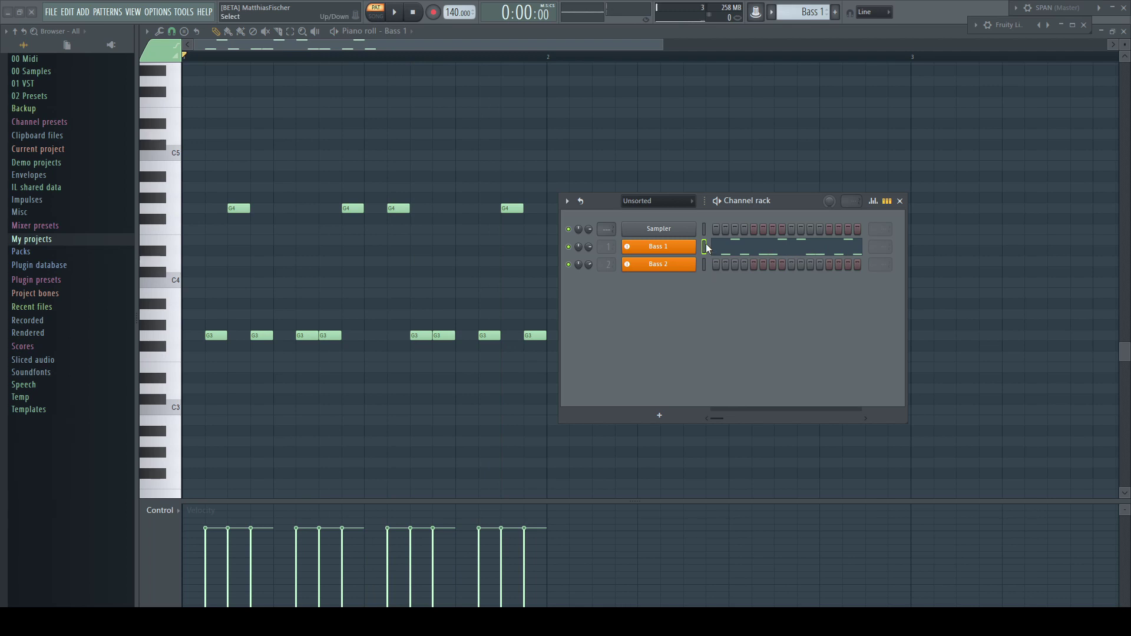
pyautogui.click(704, 264)
pyautogui.hotkey('ctrl', 'v')
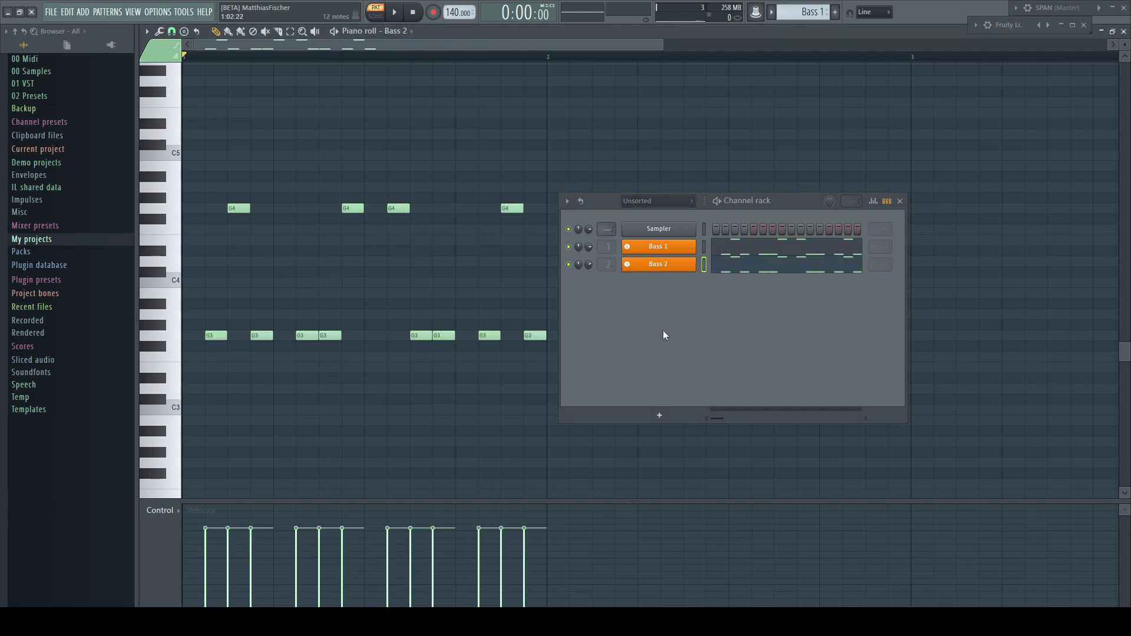
pyautogui.press('space')
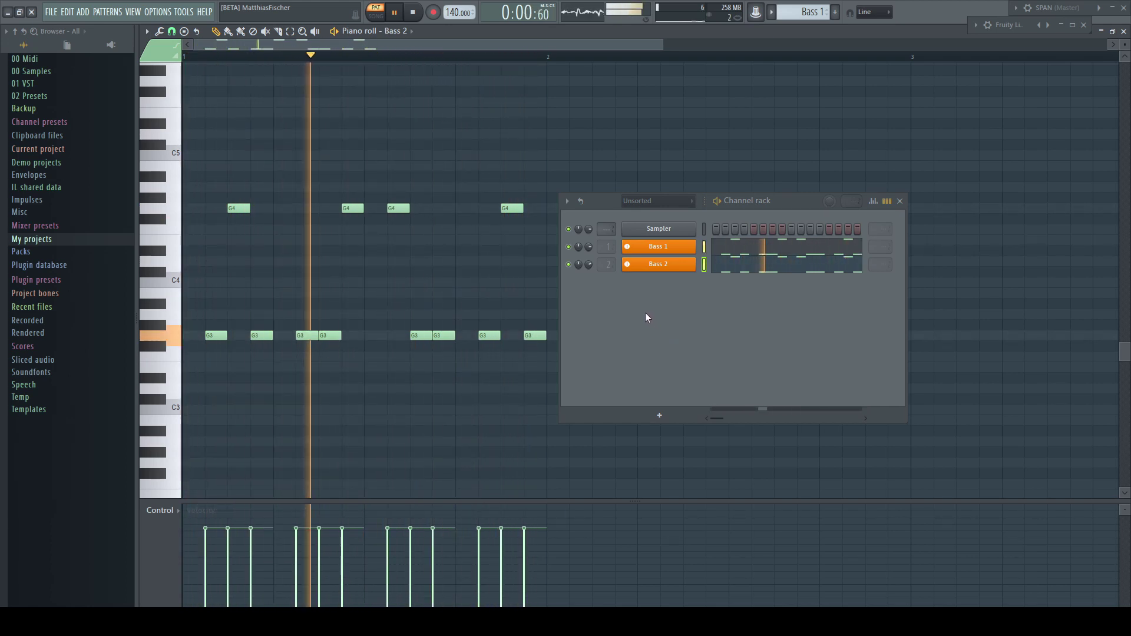
pyautogui.press('space')
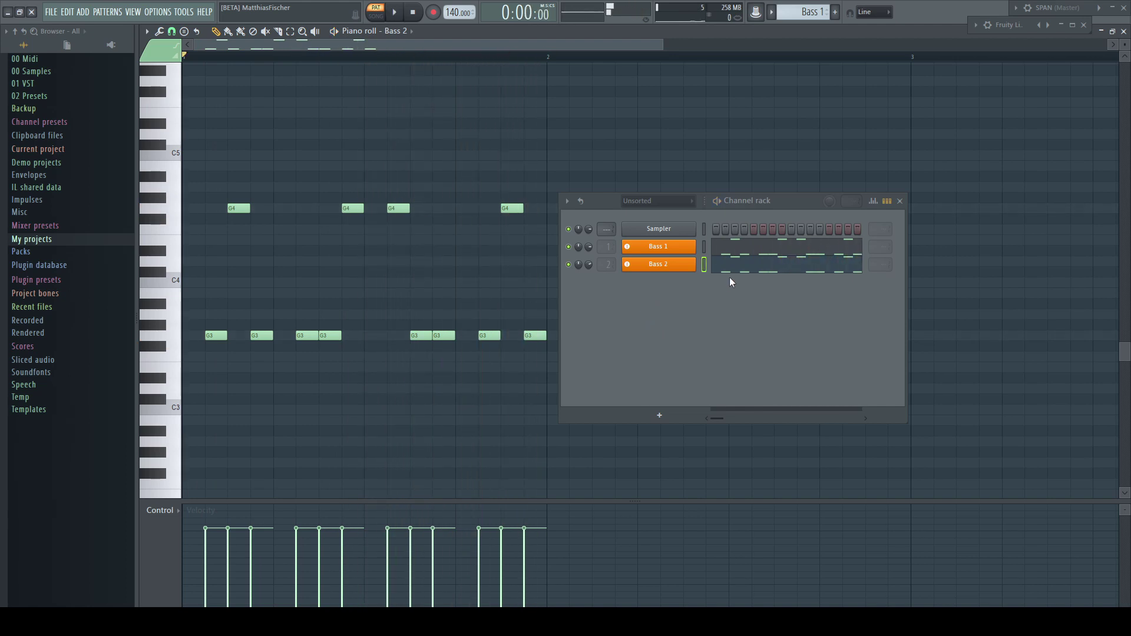
# - Select all Bass 2 notes, flip them vertically with horizontal flipping off, and play the pattern alongside Bass 1
pyautogui.moveTo(198, 173); pyautogui.dragTo(546, 380)
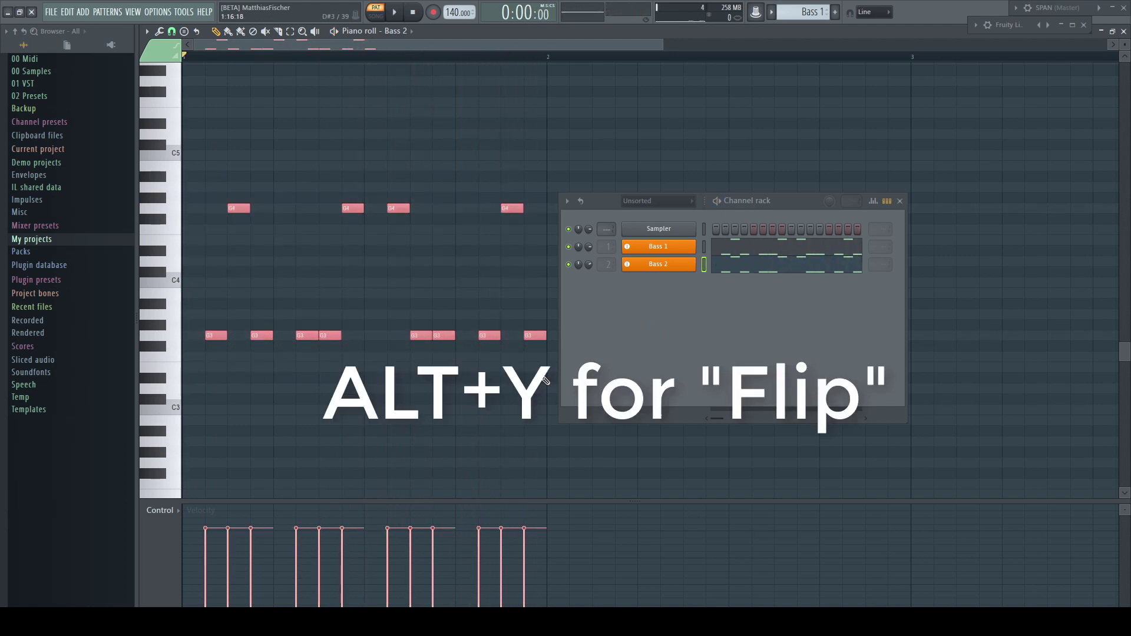
pyautogui.hotkey('alt', 'y')
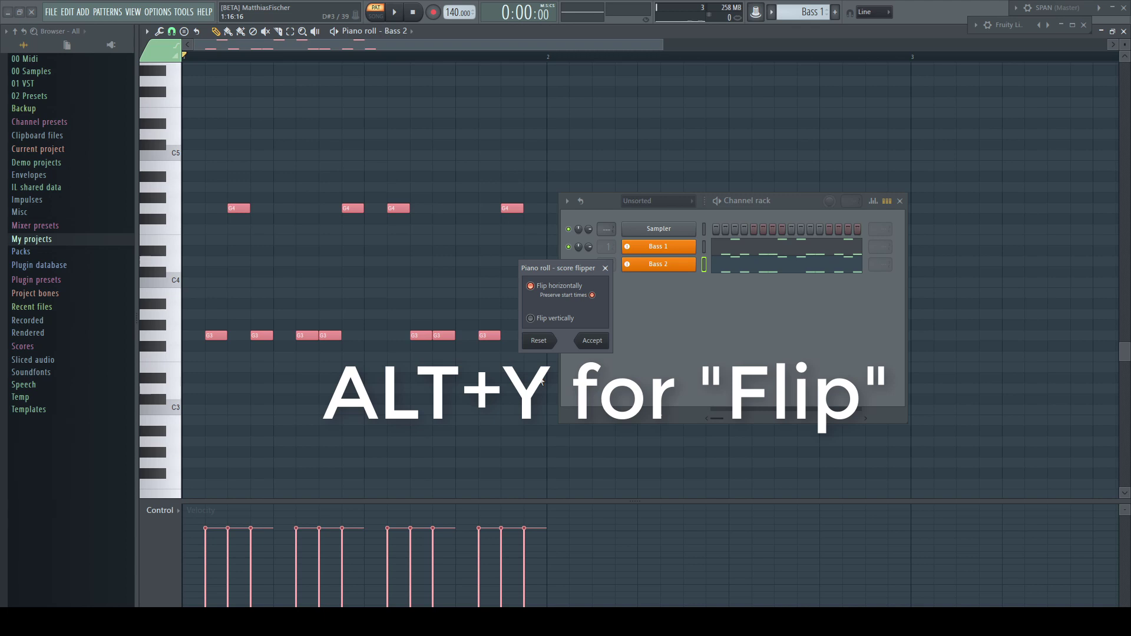
pyautogui.click(592, 341)
pyautogui.click(146, 31)
pyautogui.moveTo(160, 68)
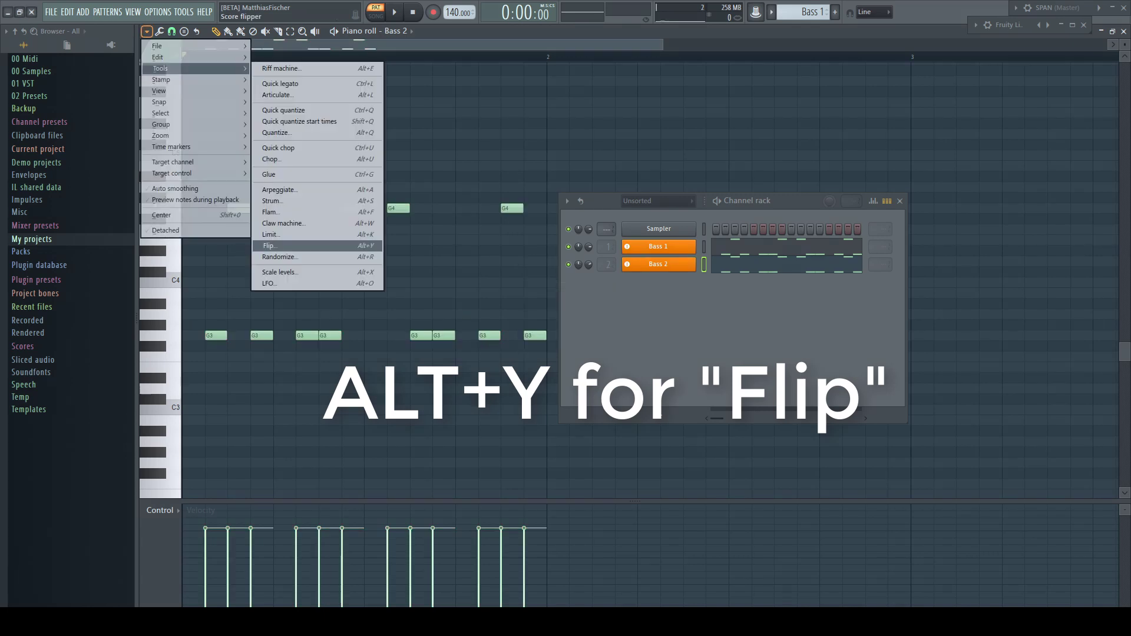
pyautogui.click(268, 246)
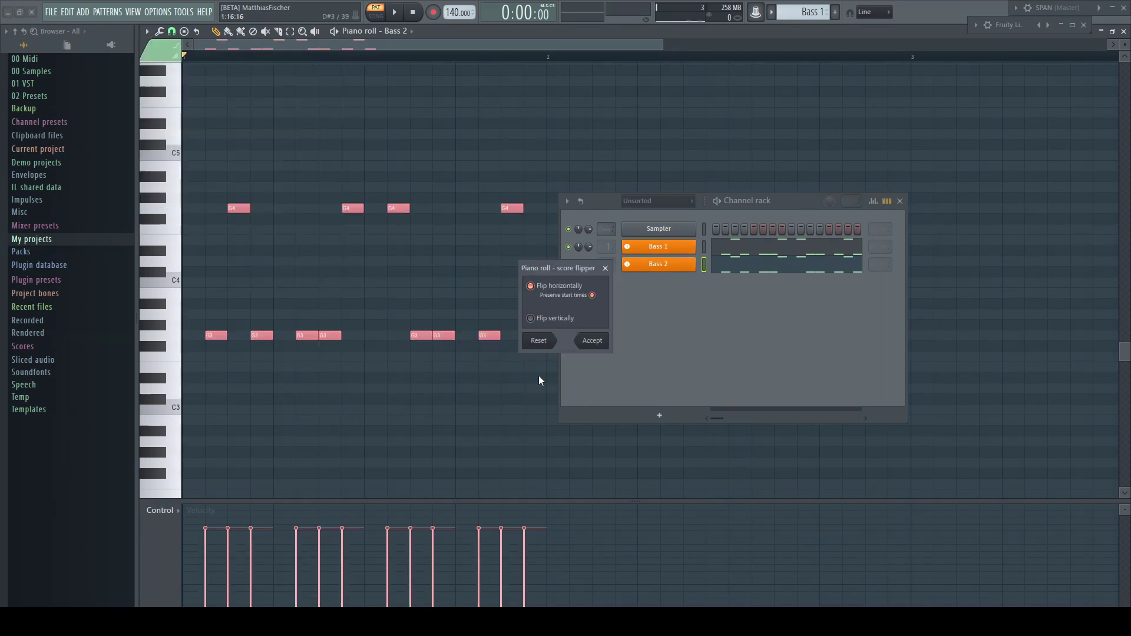
pyautogui.moveTo(551, 269); pyautogui.dragTo(613, 276)
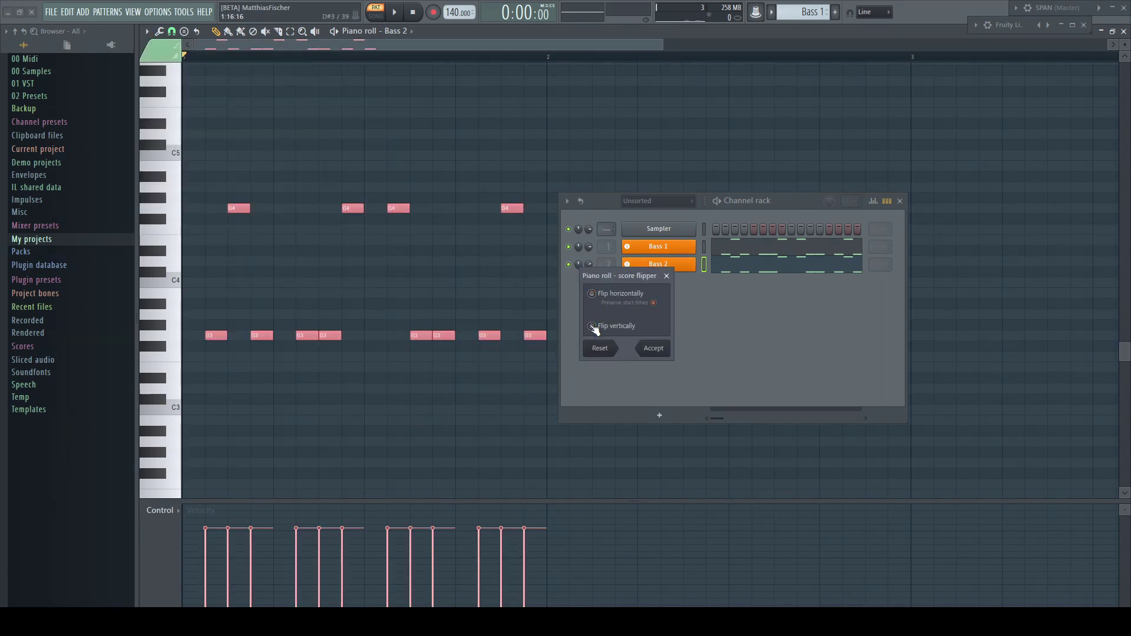
pyautogui.click(595, 327)
pyautogui.click(642, 348)
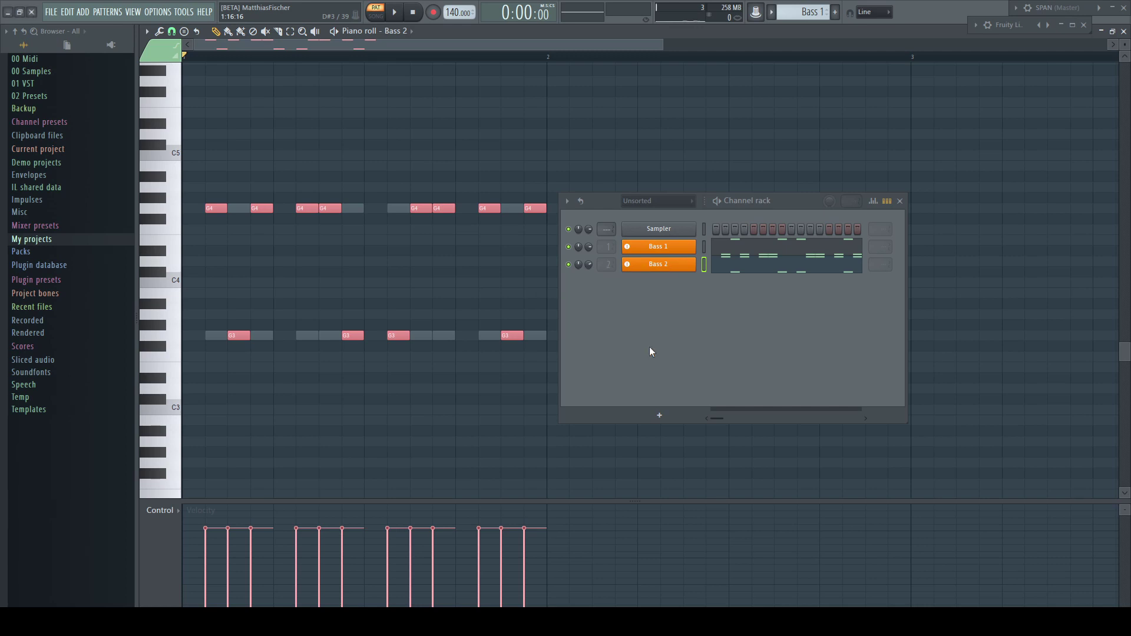
pyautogui.press('space')
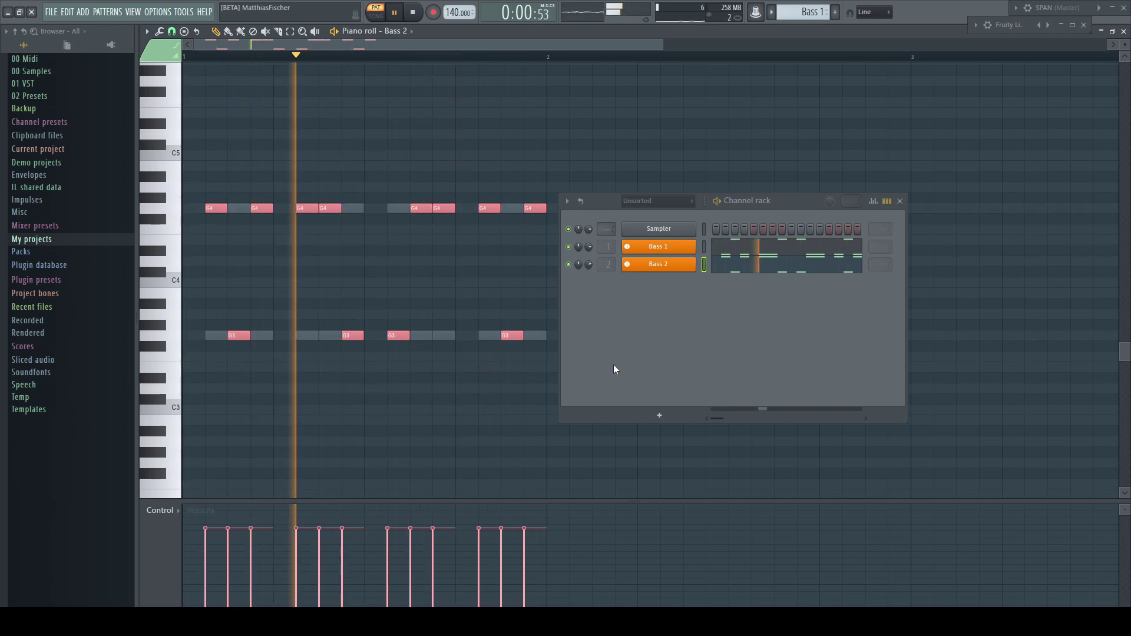
pyautogui.press('space')
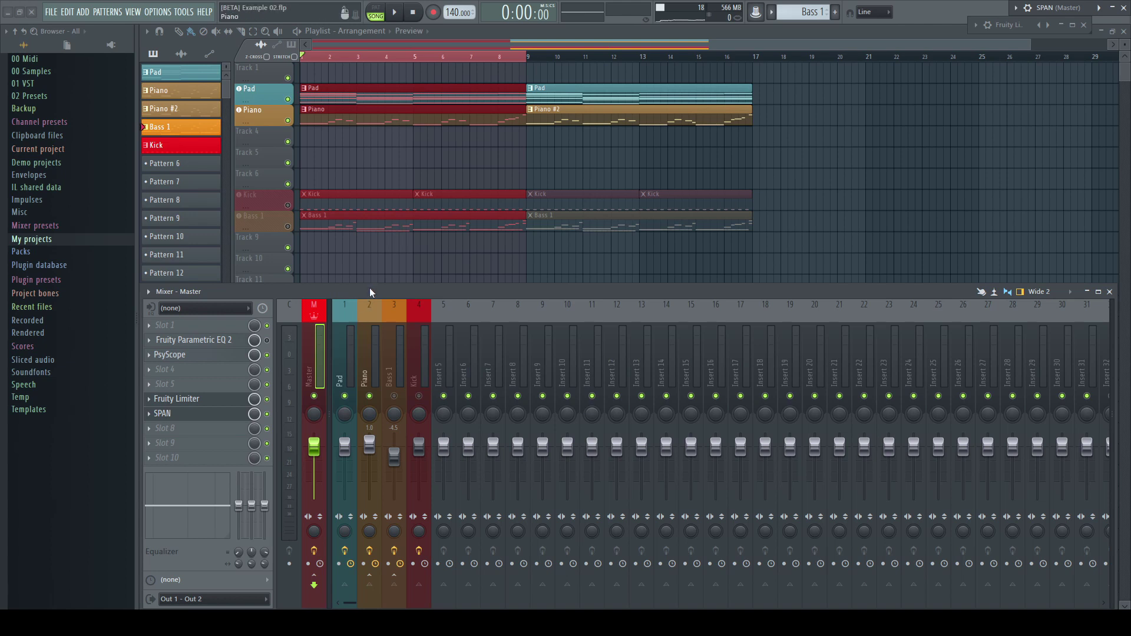
# - While Example 02 plays, pan the Pad mixer track to the left and the Piano track to the right
pyautogui.press('space')
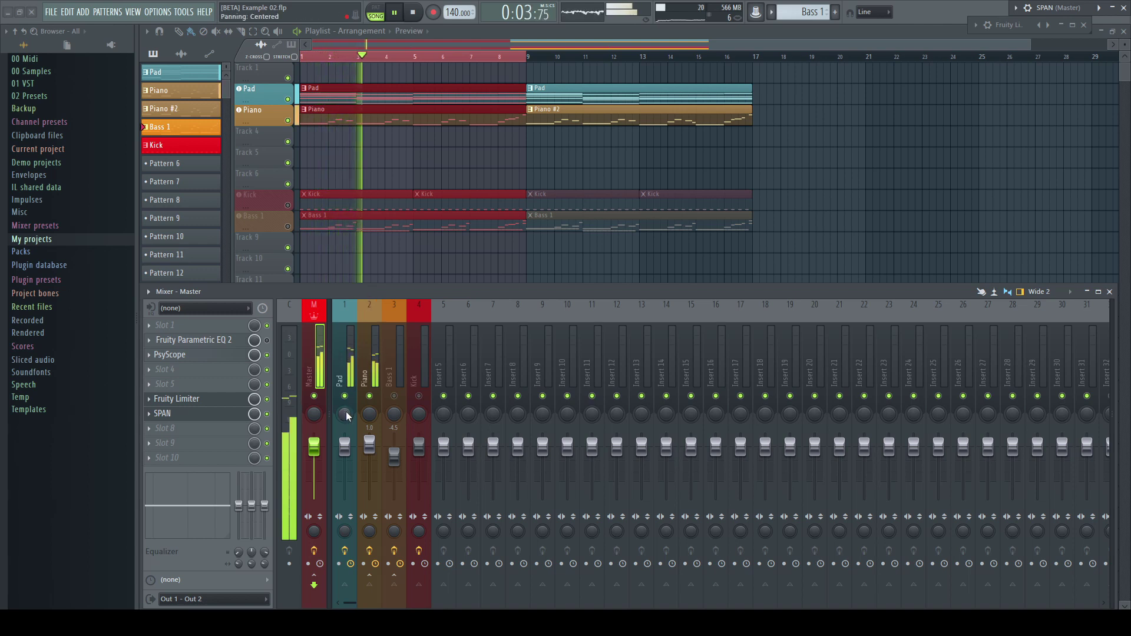
pyautogui.moveTo(347, 416); pyautogui.dragTo(347, 445)
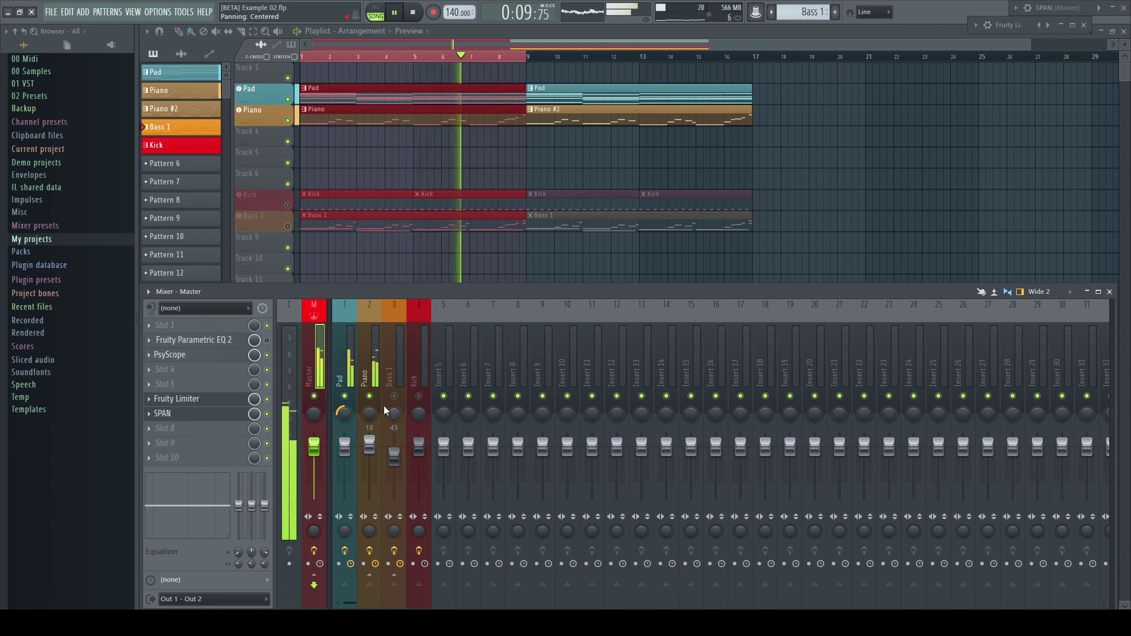
pyautogui.moveTo(371, 413); pyautogui.dragTo(371, 407)
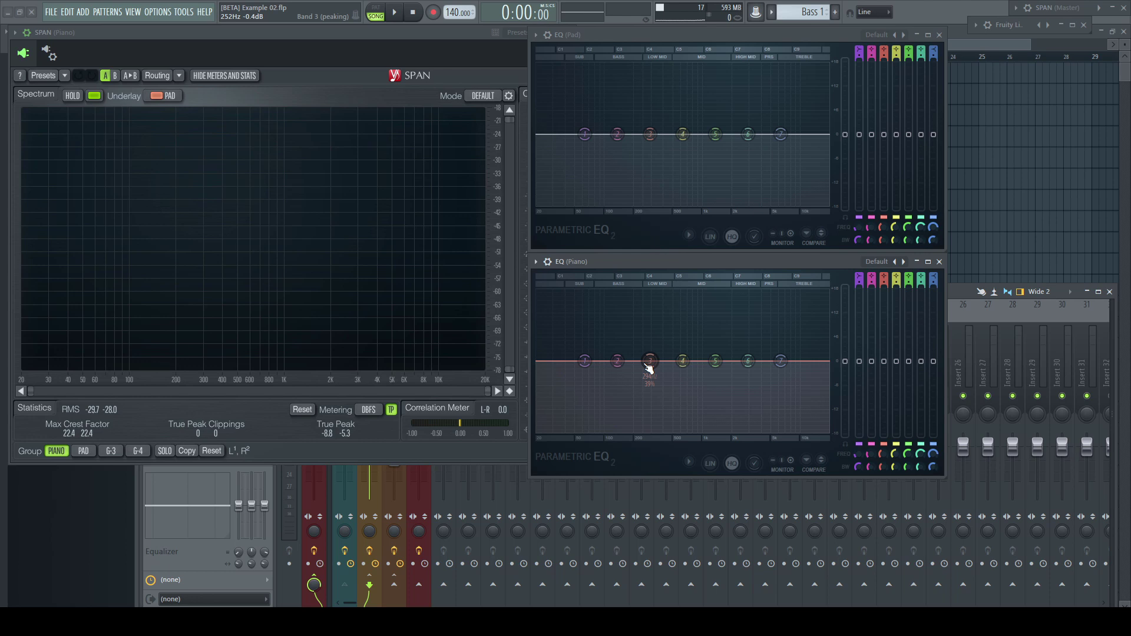
# - During playback, boost the Piano EQ's band 3 near 290 Hz and band 6, and lower its main level slightly
pyautogui.press('space')
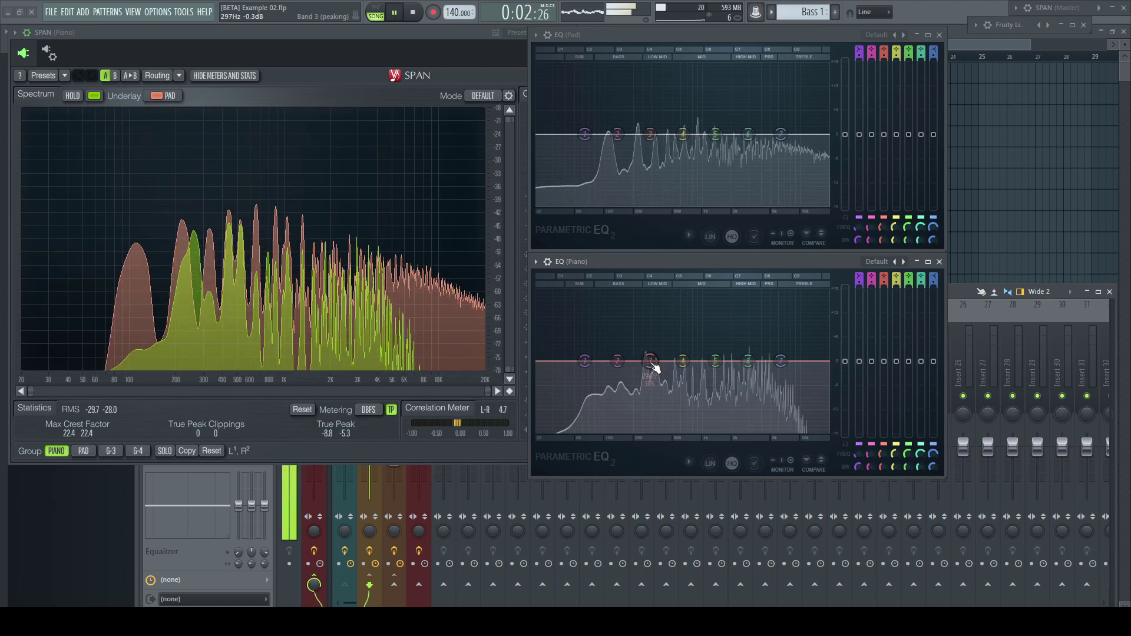
pyautogui.moveTo(650, 362); pyautogui.dragTo(650, 342)
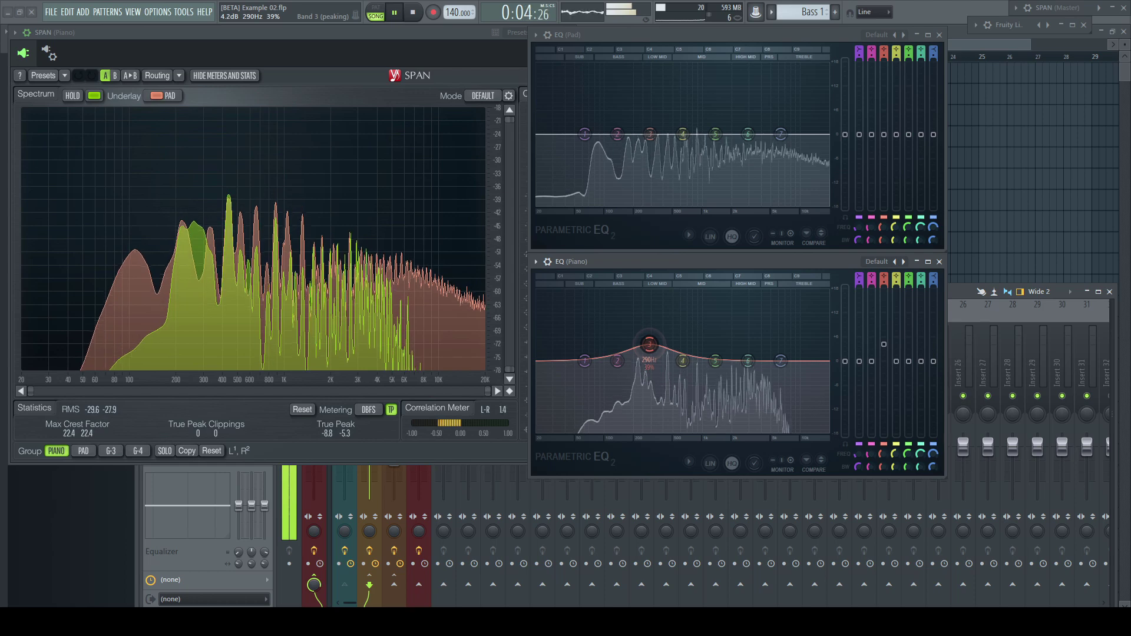
pyautogui.moveTo(749, 361); pyautogui.dragTo(748, 346)
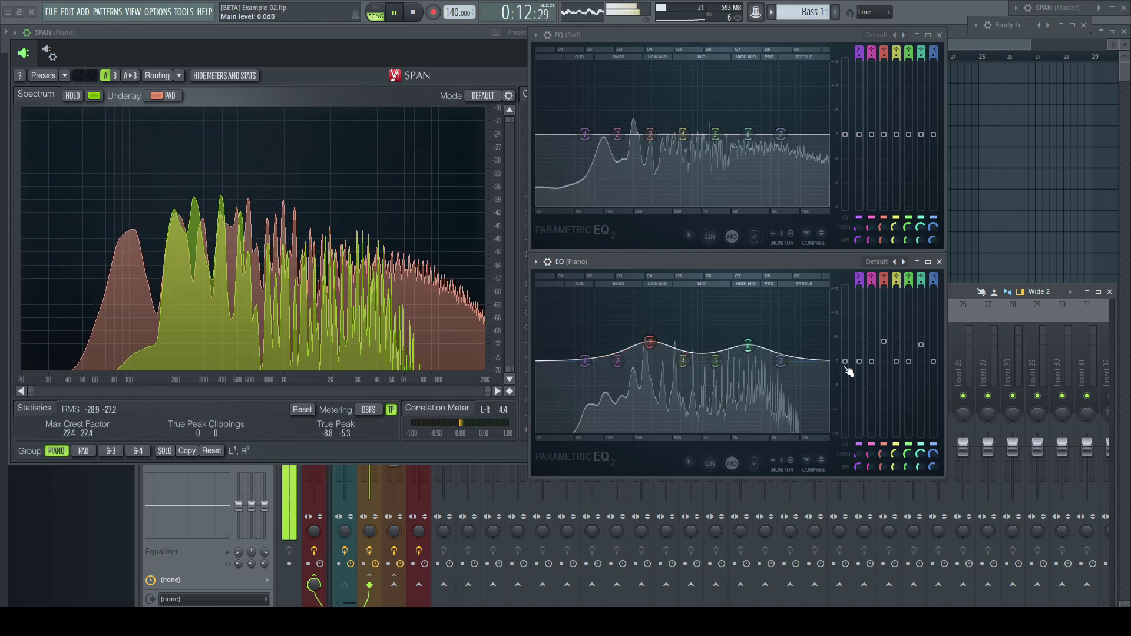
pyautogui.moveTo(847, 367); pyautogui.dragTo(846, 375)
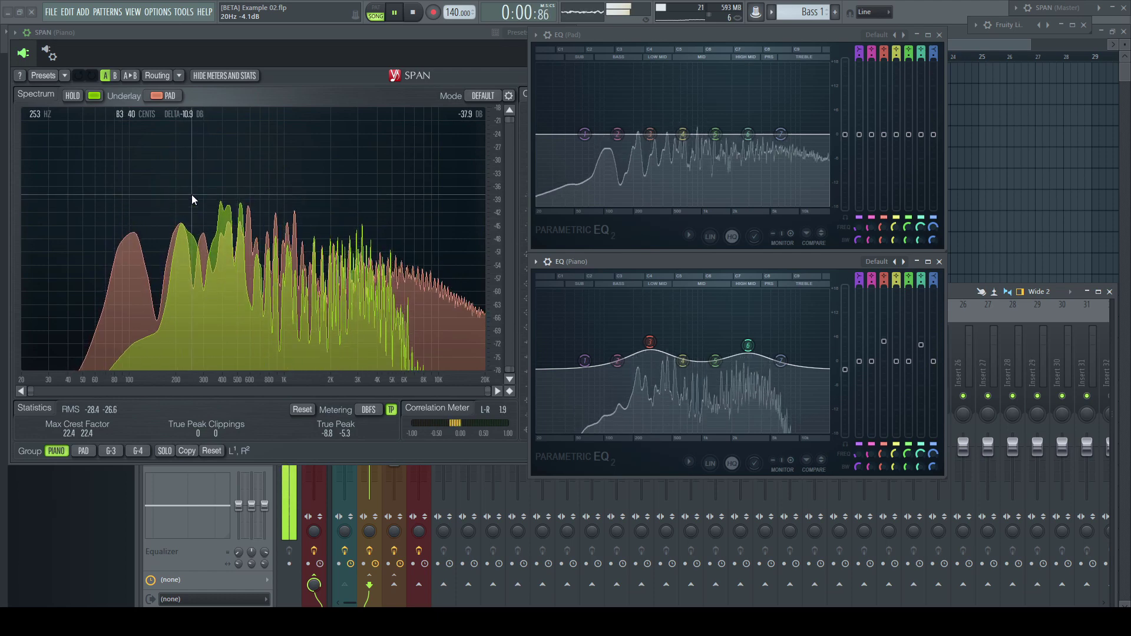
# - Stop playback and reset the Piano EQ to its Default preset
pyautogui.press('space')
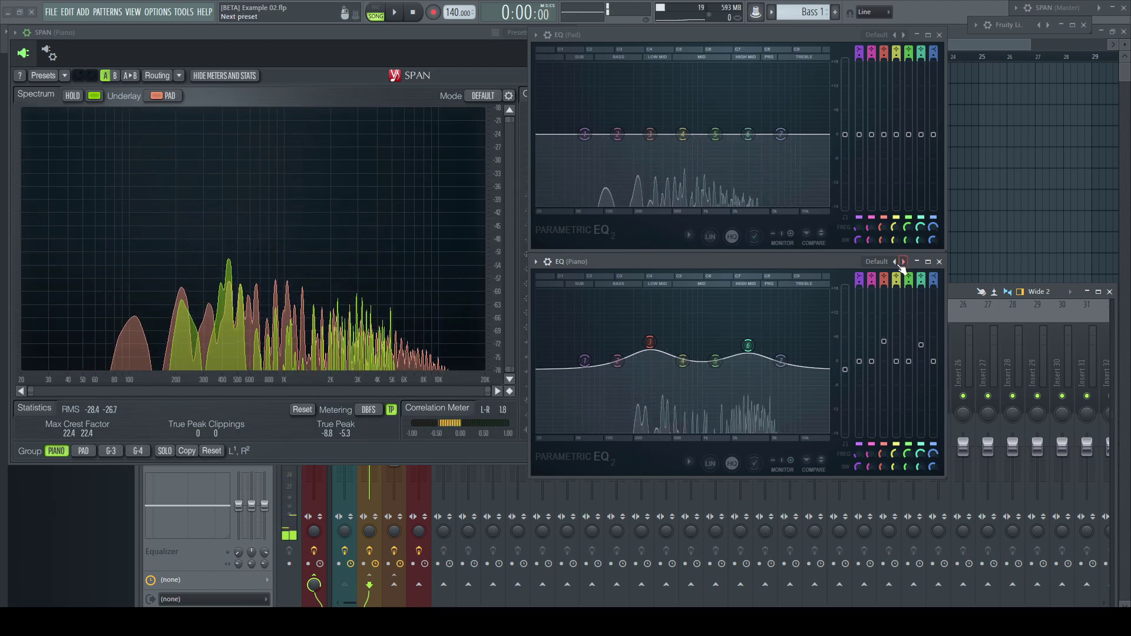
pyautogui.click(887, 262)
pyautogui.click(908, 316)
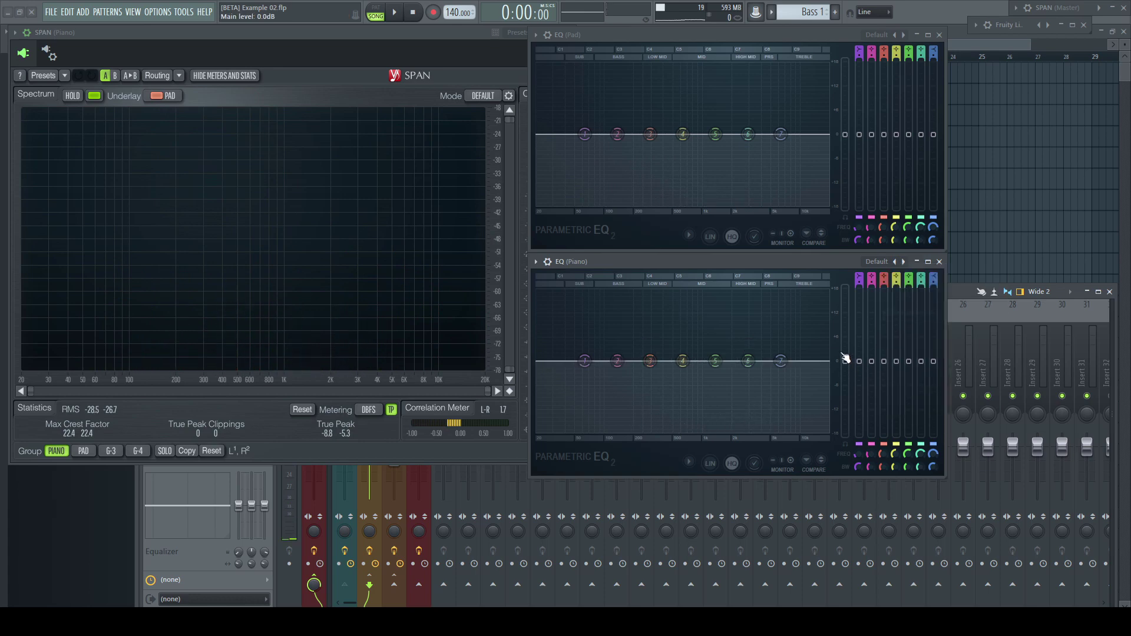
# - Play Example 02 and cut bands 3 and 6 moderately in the Pad EQ
pyautogui.press('space')
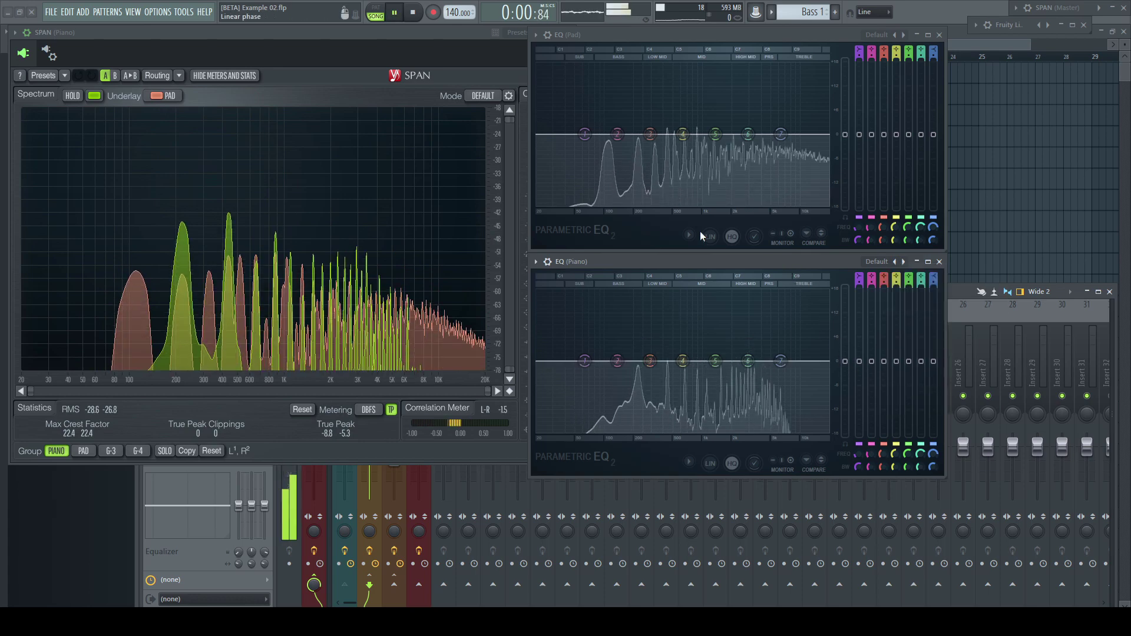
pyautogui.moveTo(652, 139); pyautogui.dragTo(647, 147)
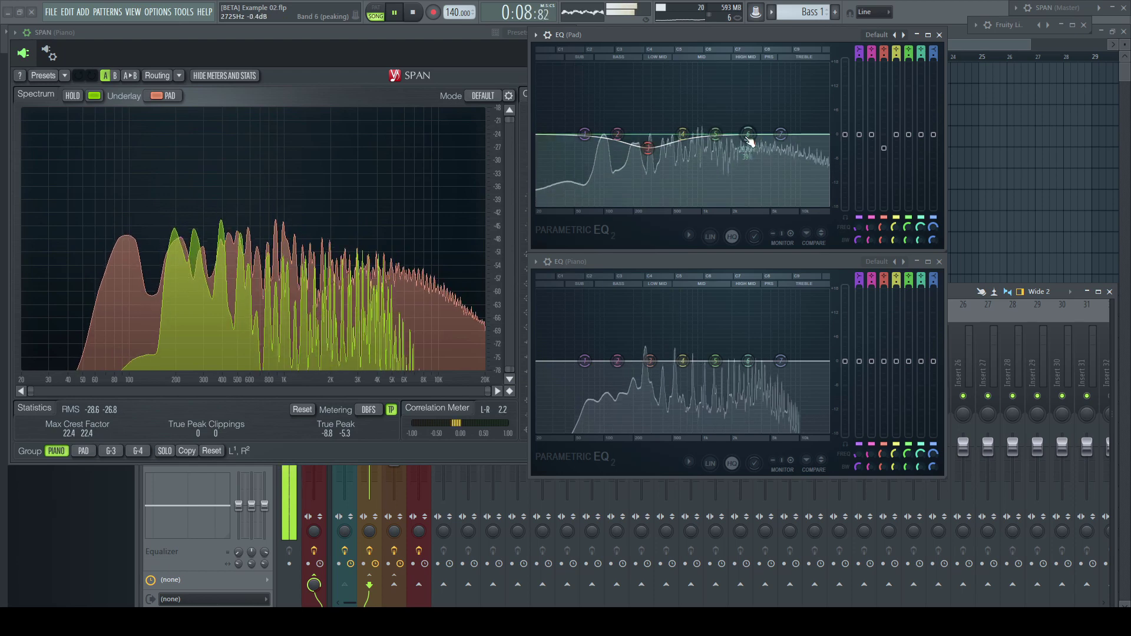
pyautogui.moveTo(748, 134); pyautogui.dragTo(753, 146)
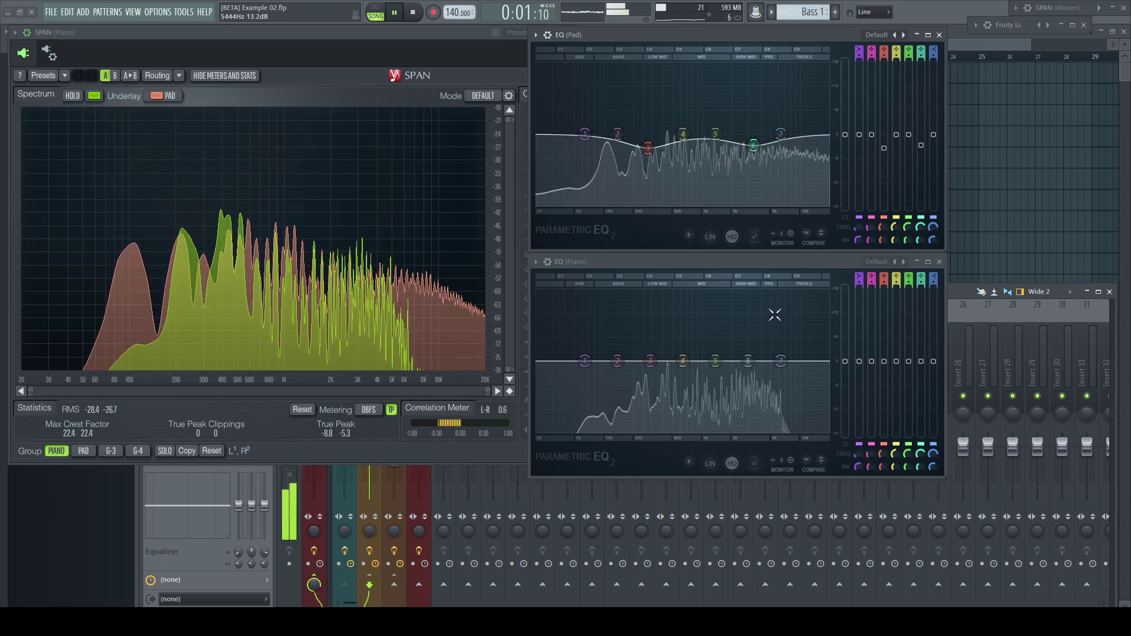
# - Boost band 6 and band 4 at about 641 Hz slightly in the Piano EQ while the music plays
pyautogui.moveTo(748, 361); pyautogui.dragTo(748, 355)
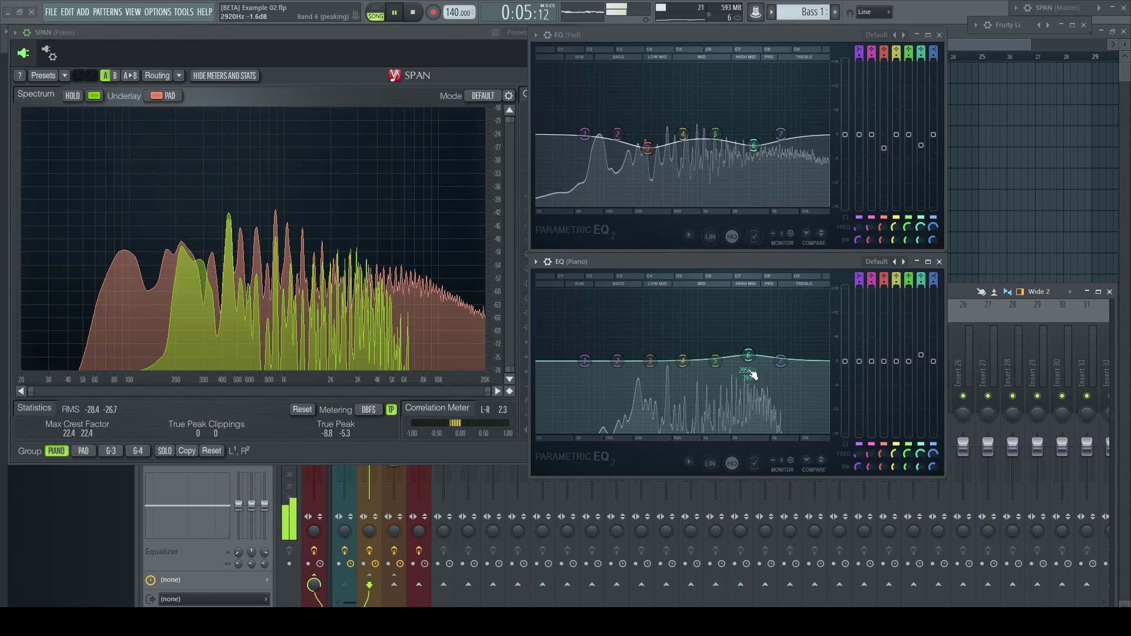
pyautogui.click(683, 361)
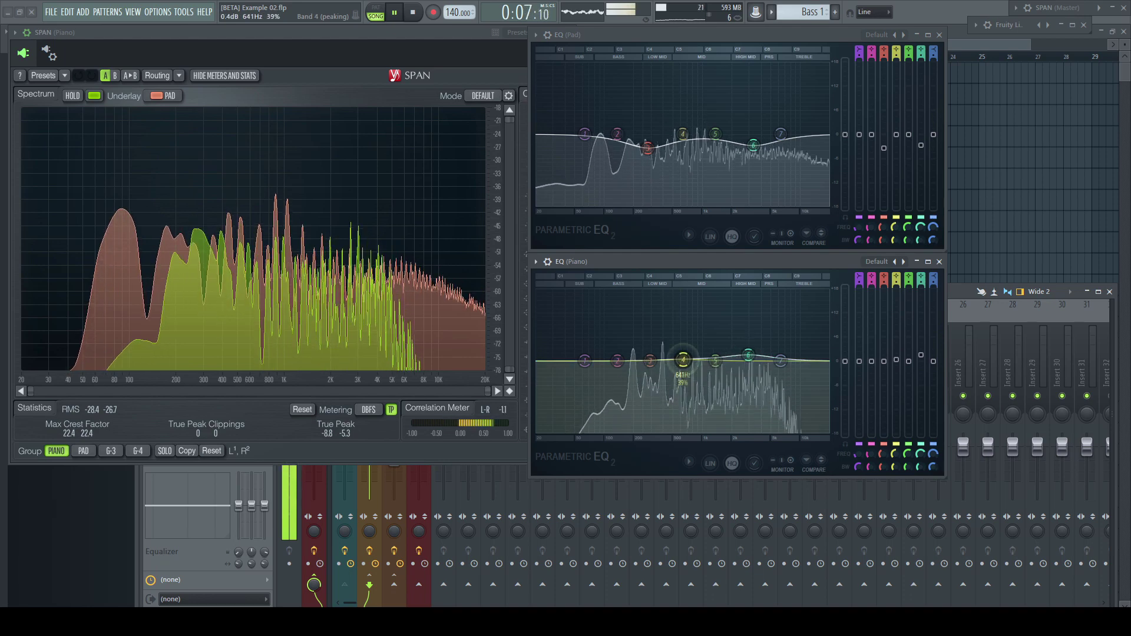
pyautogui.moveTo(682, 361); pyautogui.dragTo(689, 364)
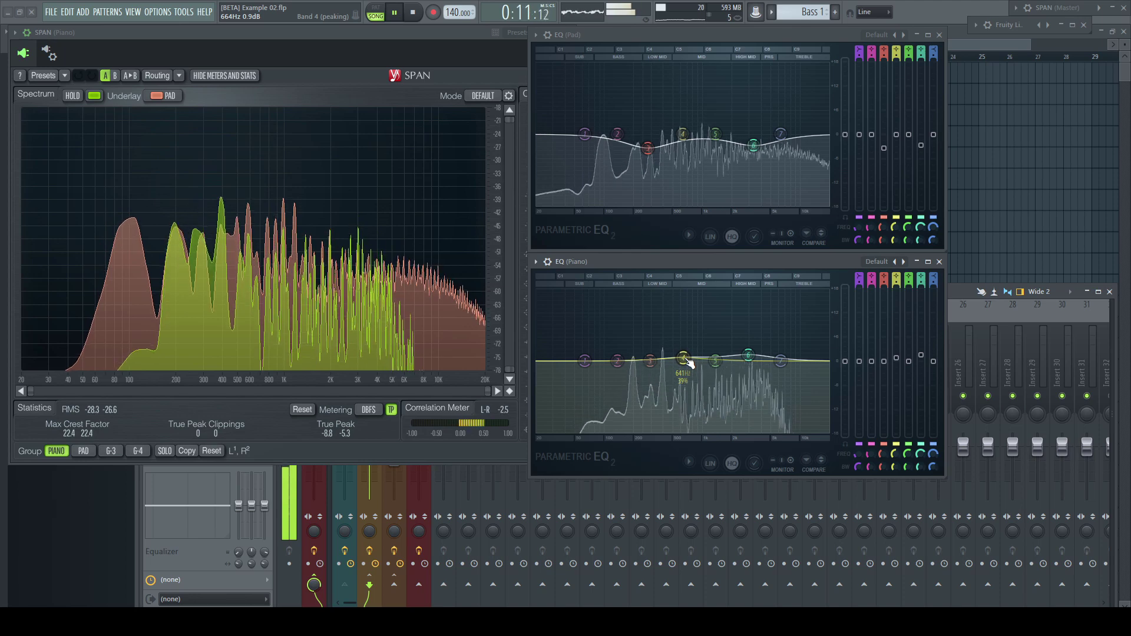
pyautogui.moveTo(688, 360); pyautogui.dragTo(688, 360)
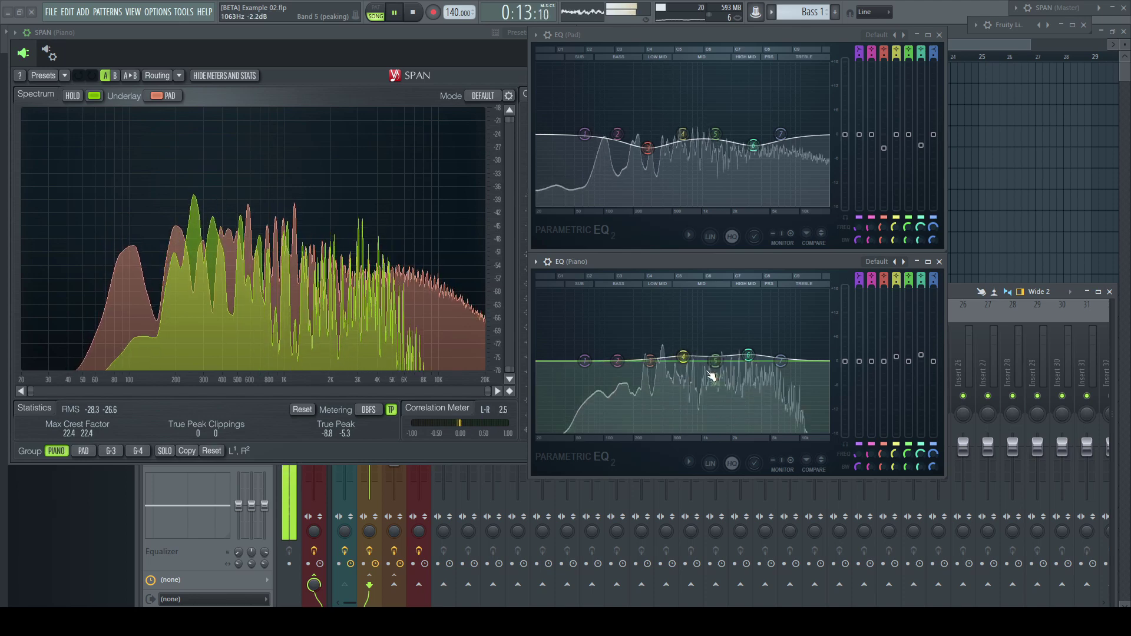
# - Lower the Piano EQ's main level slightly and play back the Pad and Piano to audition the EQ balance
pyautogui.moveTo(845, 362); pyautogui.dragTo(845, 365)
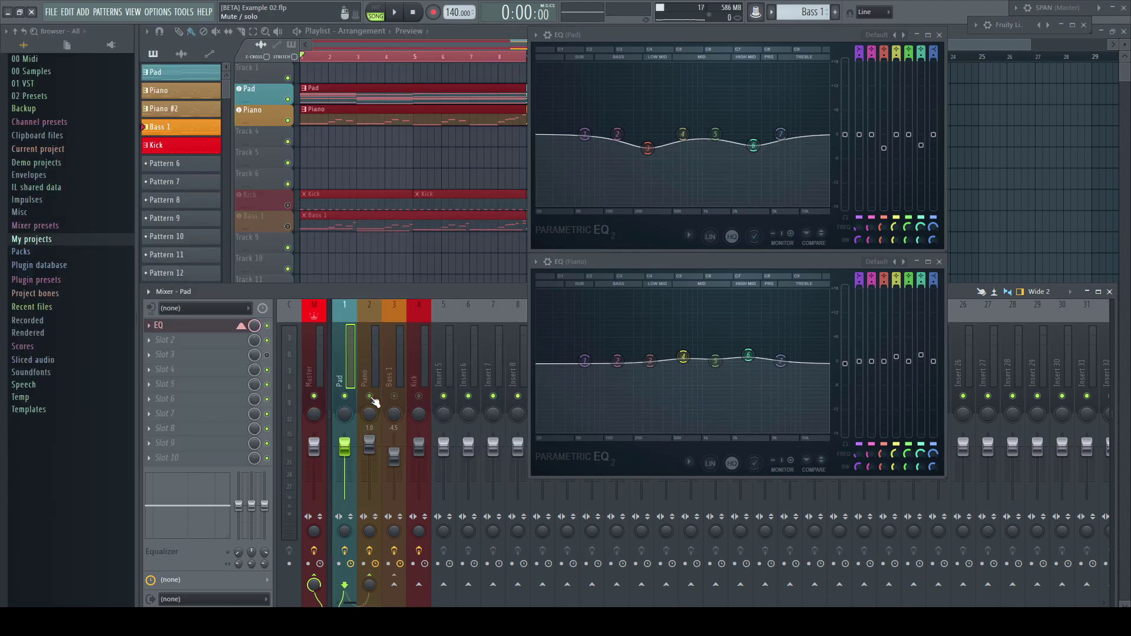
pyautogui.press('space')
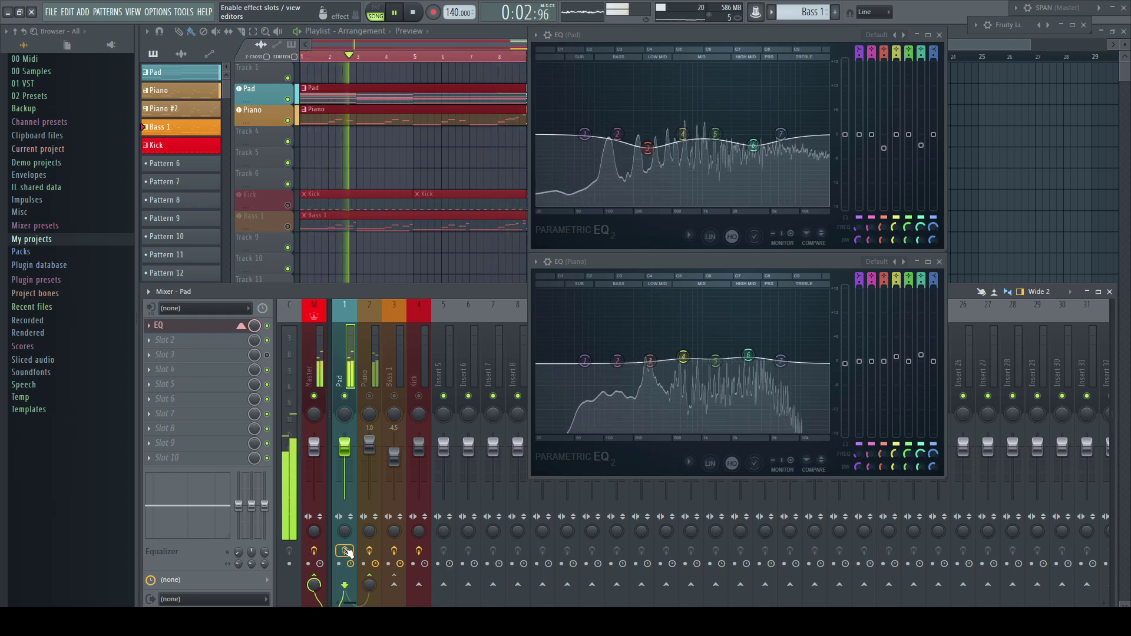
pyautogui.press('space')
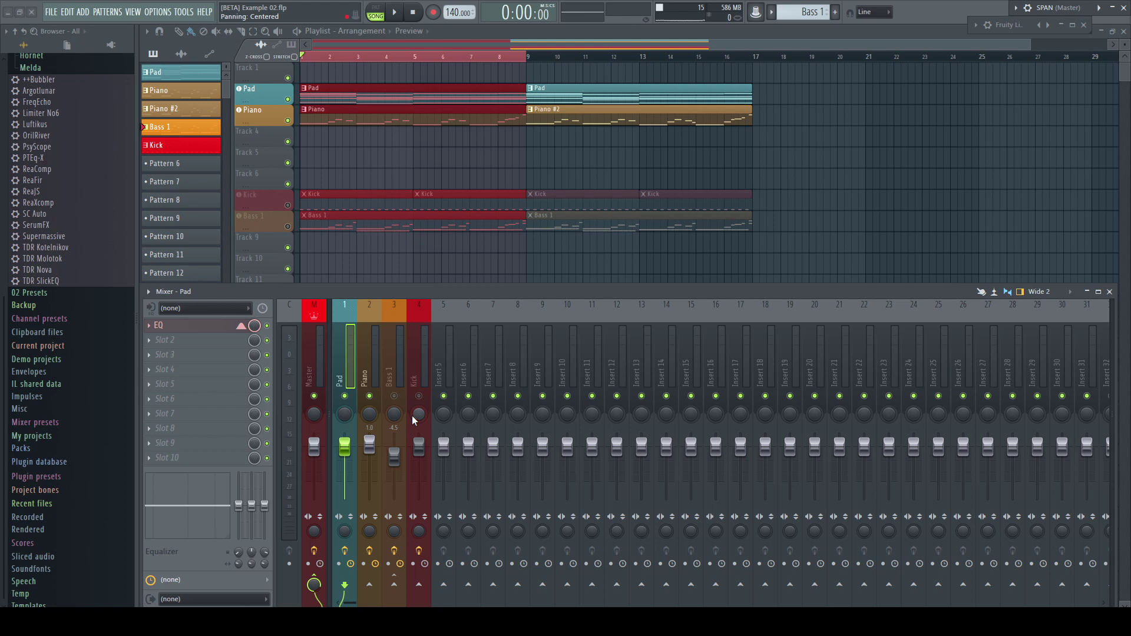
# - Load TDR Nova into the Pad track's first effect slot and sidechain the Piano track to the Pad track
pyautogui.moveTo(46, 270); pyautogui.dragTo(193, 323)
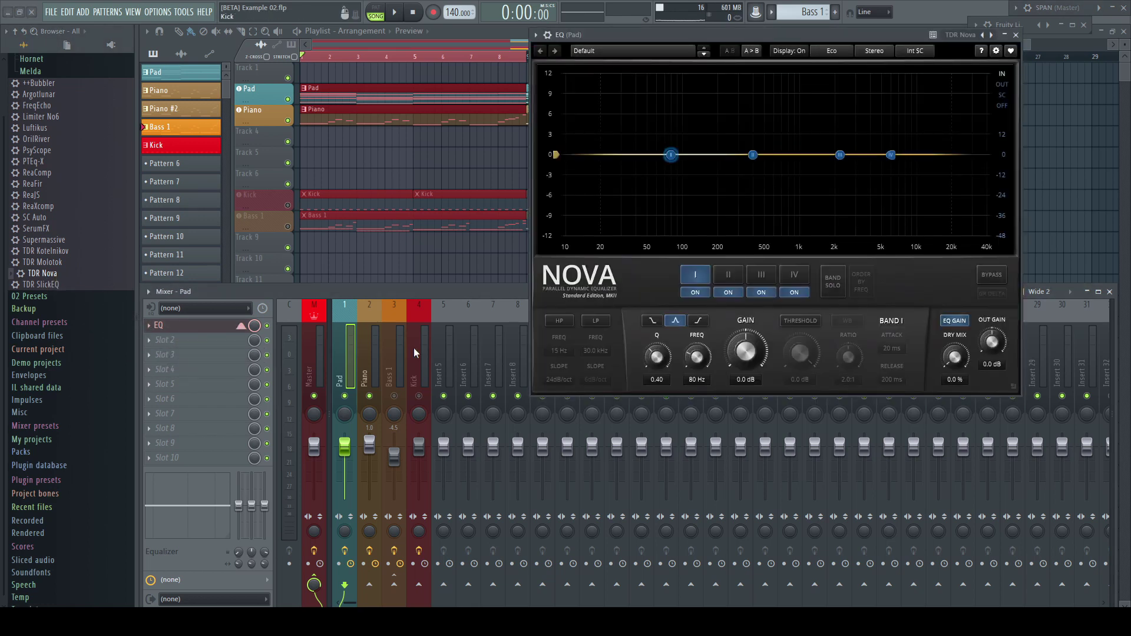
pyautogui.click(377, 355)
pyautogui.rightClick(344, 585)
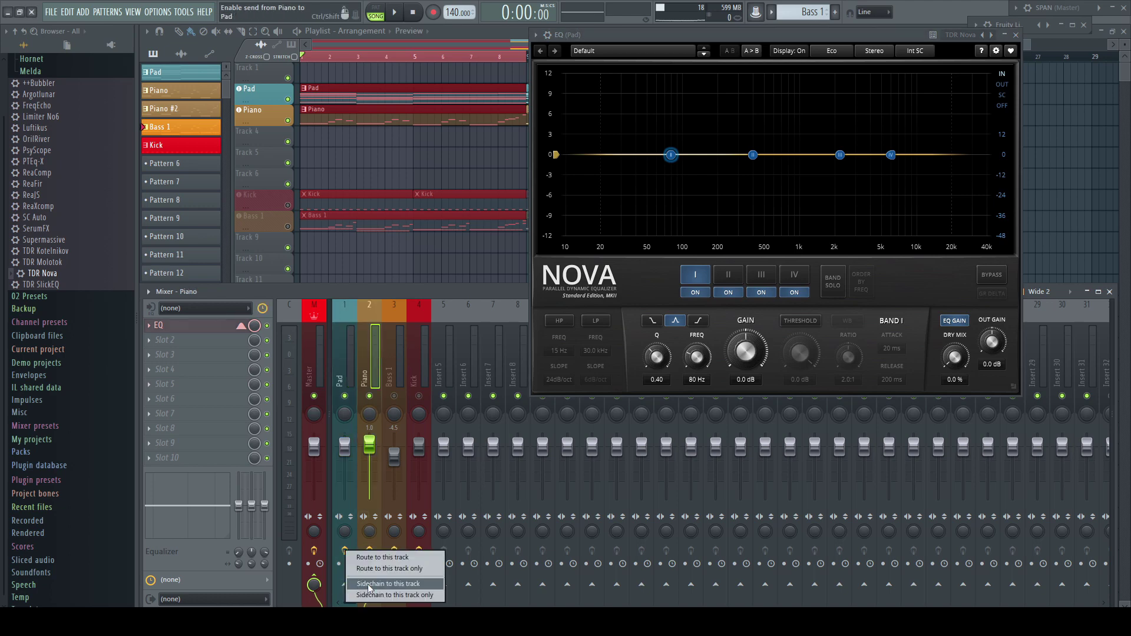
pyautogui.click(388, 584)
# - Assign Piano as the sidechain input of the Pad's TDR Nova and switch the plugin to external sidechain (Ext SC)
pyautogui.click(547, 35)
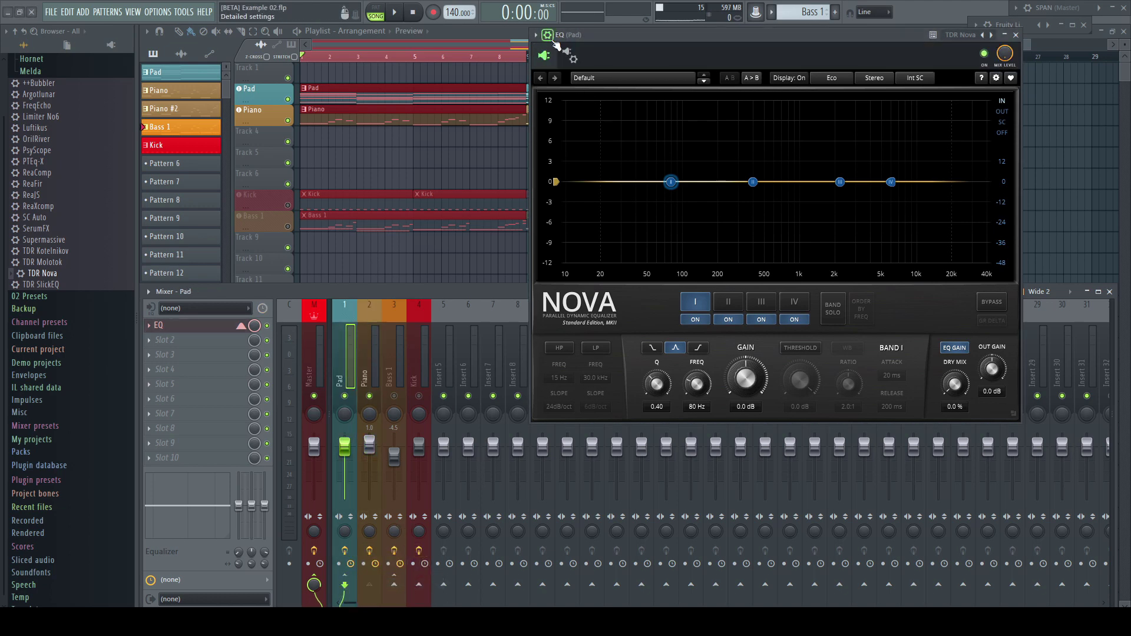
pyautogui.click(570, 54)
pyautogui.click(584, 81)
pyautogui.click(561, 223)
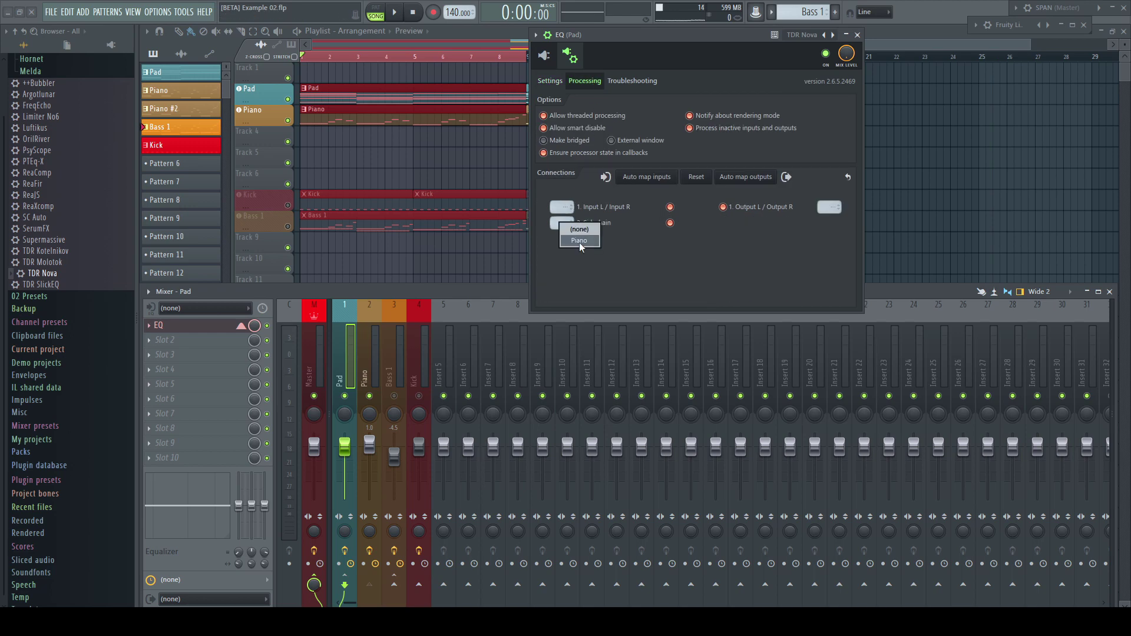
pyautogui.click(579, 241)
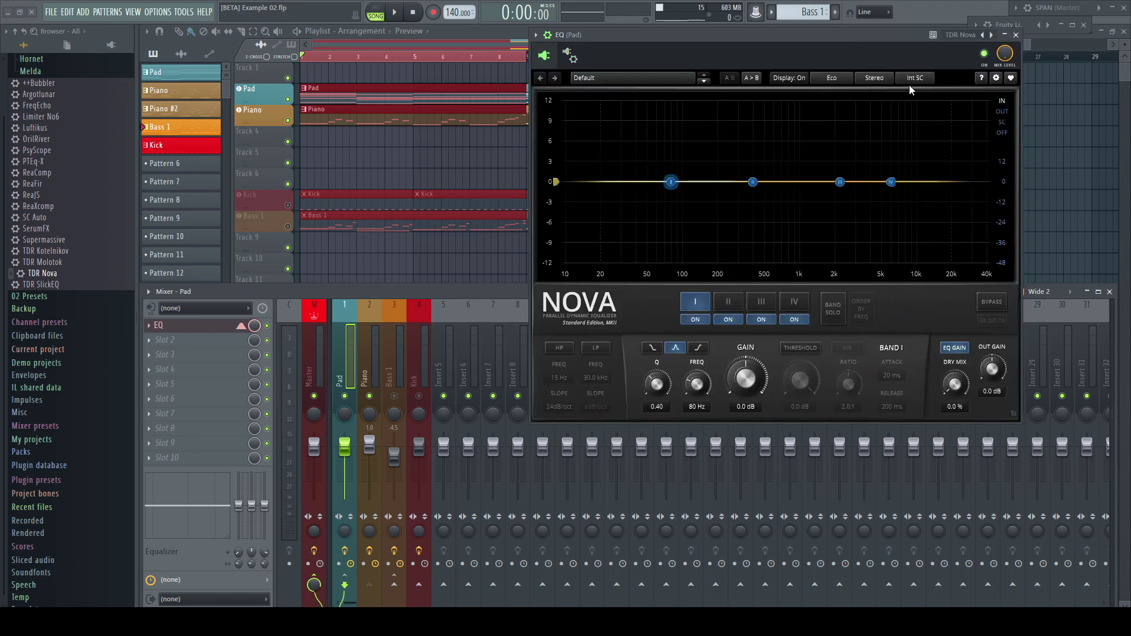
pyautogui.click(910, 81)
pyautogui.click(919, 107)
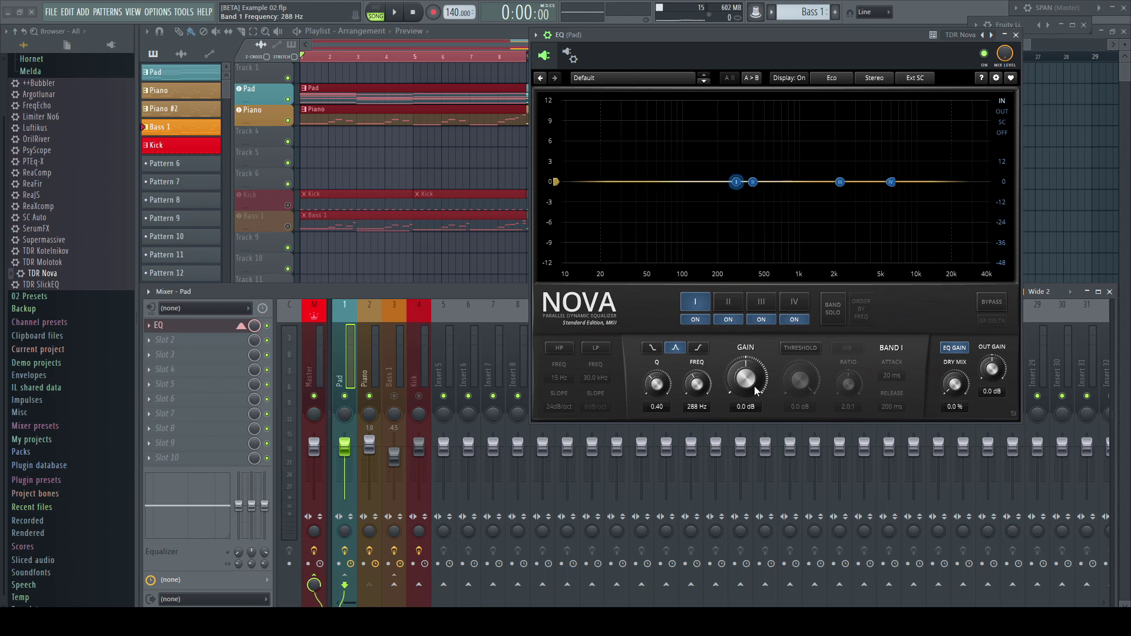
# - Enable the dynamic threshold on band I at 288 Hz and set it to -17.6 dB during playback
pyautogui.click(794, 352)
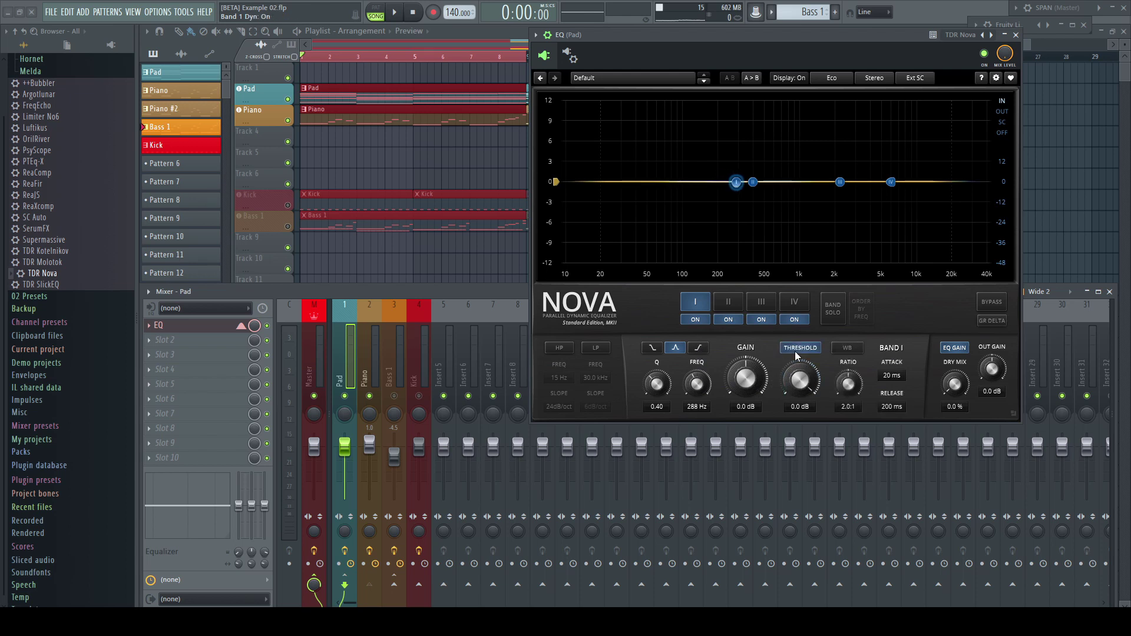
pyautogui.press('space')
pyautogui.moveTo(805, 378); pyautogui.dragTo(799, 426)
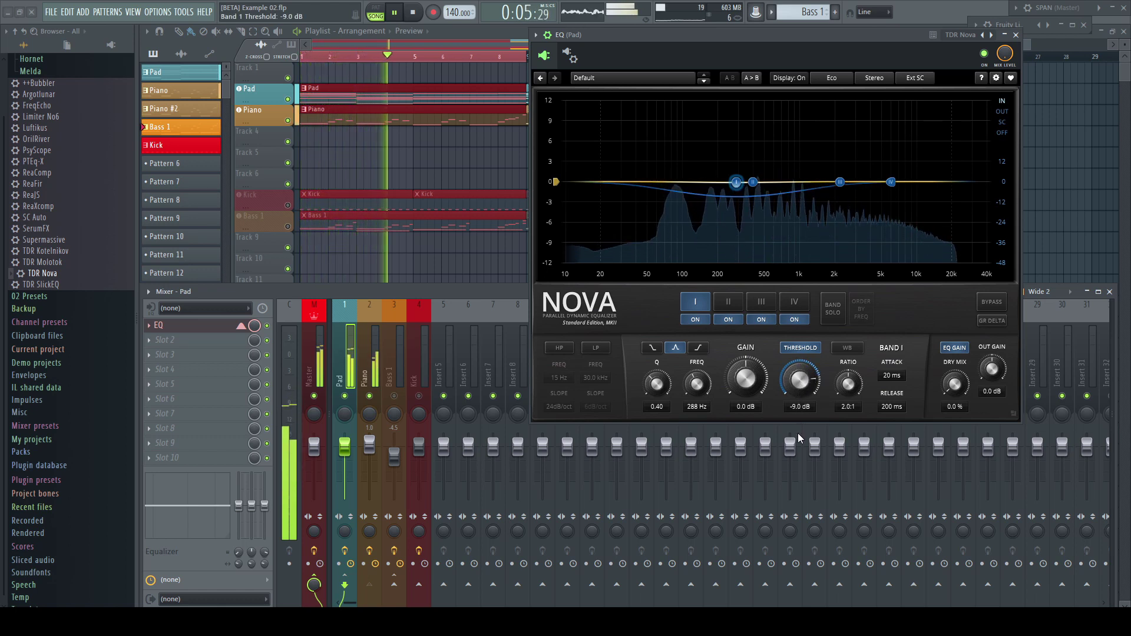
pyautogui.moveTo(798, 434); pyautogui.dragTo(796, 489)
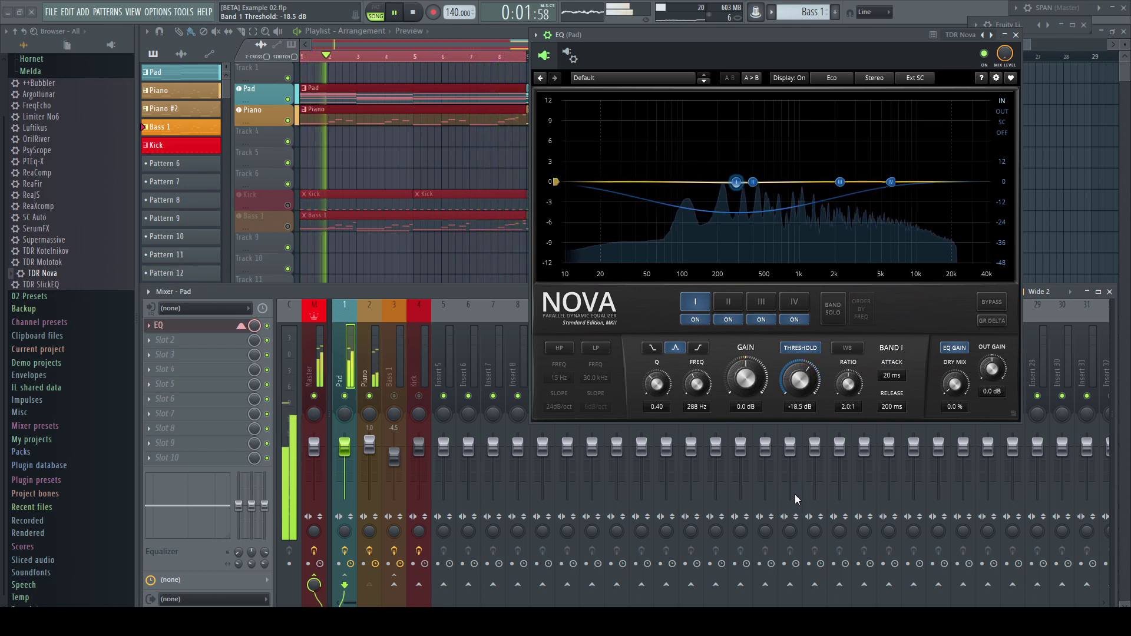
pyautogui.moveTo(794, 494); pyautogui.dragTo(794, 489)
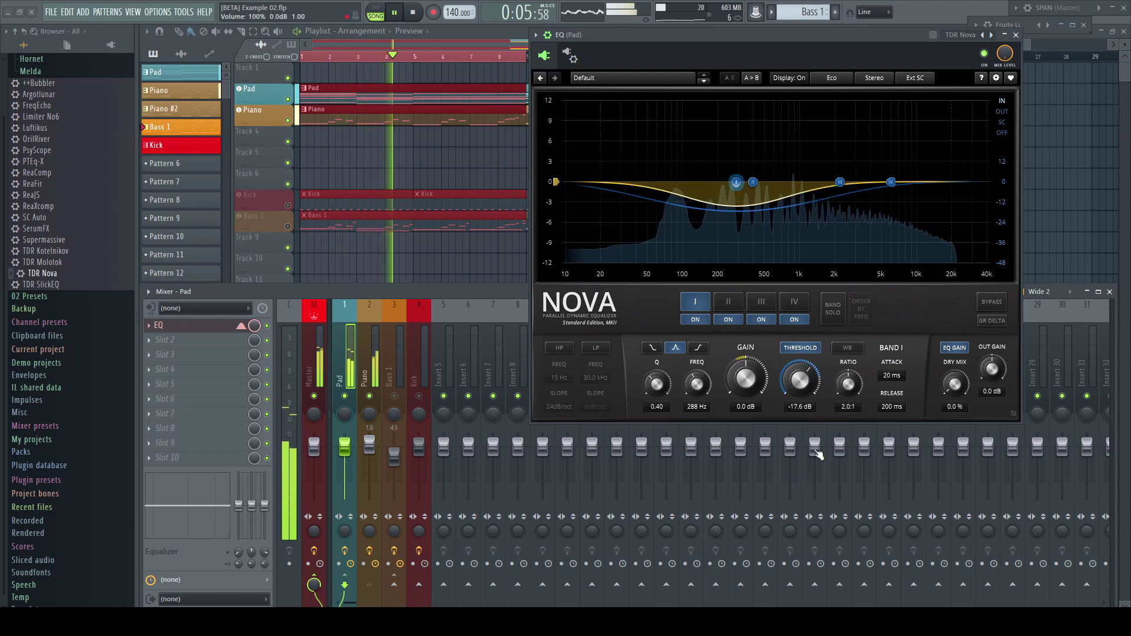
# - Set band III to 2.8 kHz with its dynamic threshold enabled at -20.7 dB and Q at 0.83
pyautogui.click(761, 302)
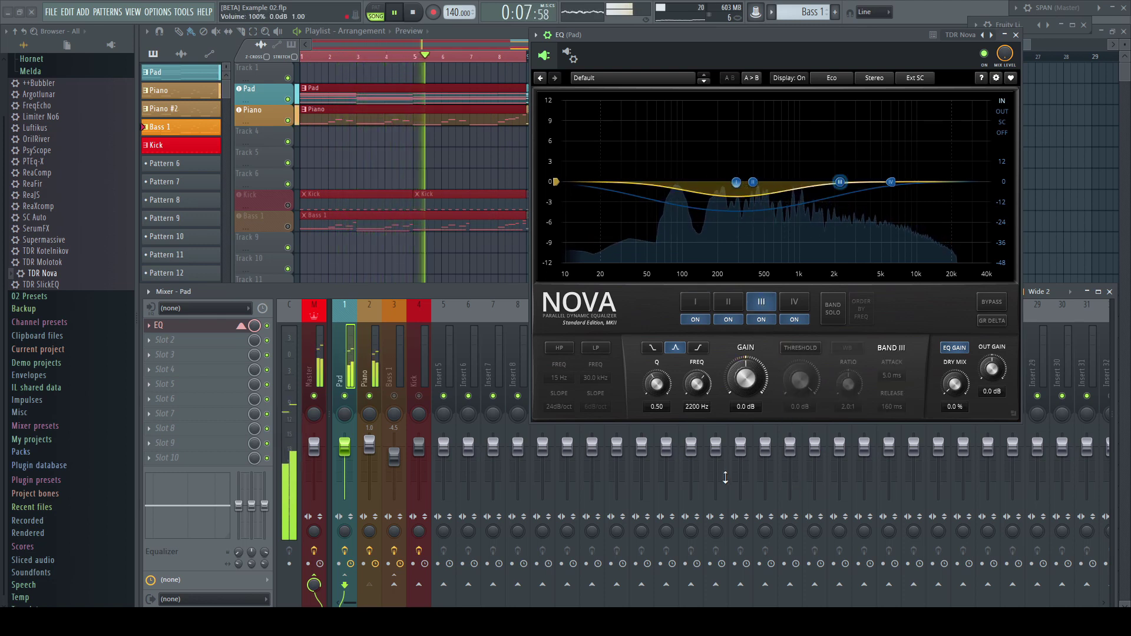
pyautogui.moveTo(697, 384); pyautogui.dragTo(702, 381)
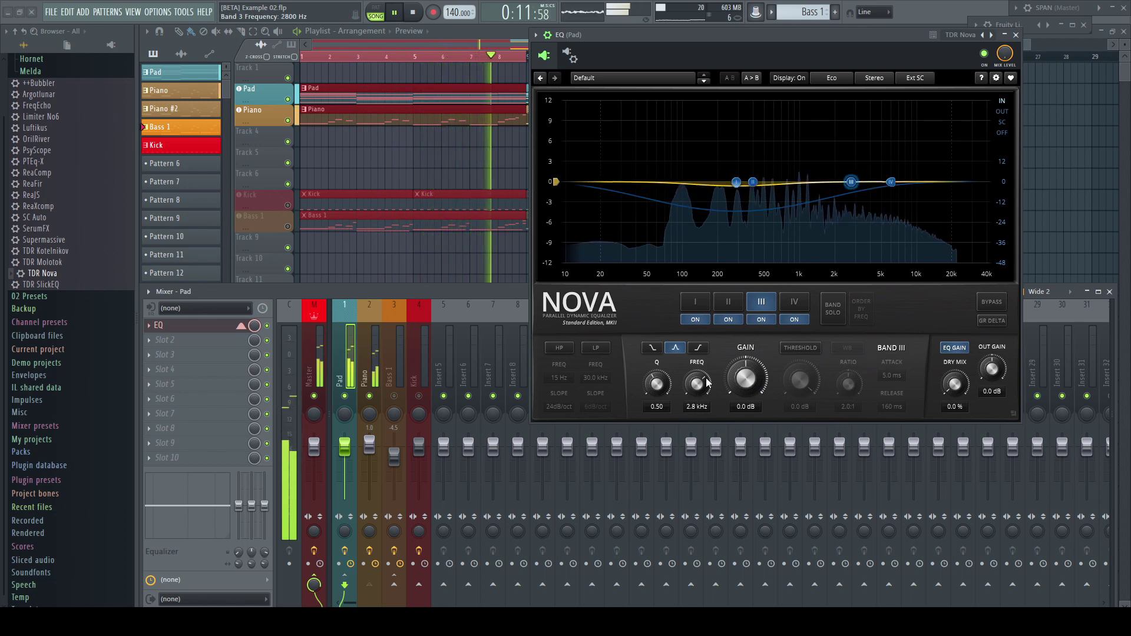
pyautogui.click(794, 349)
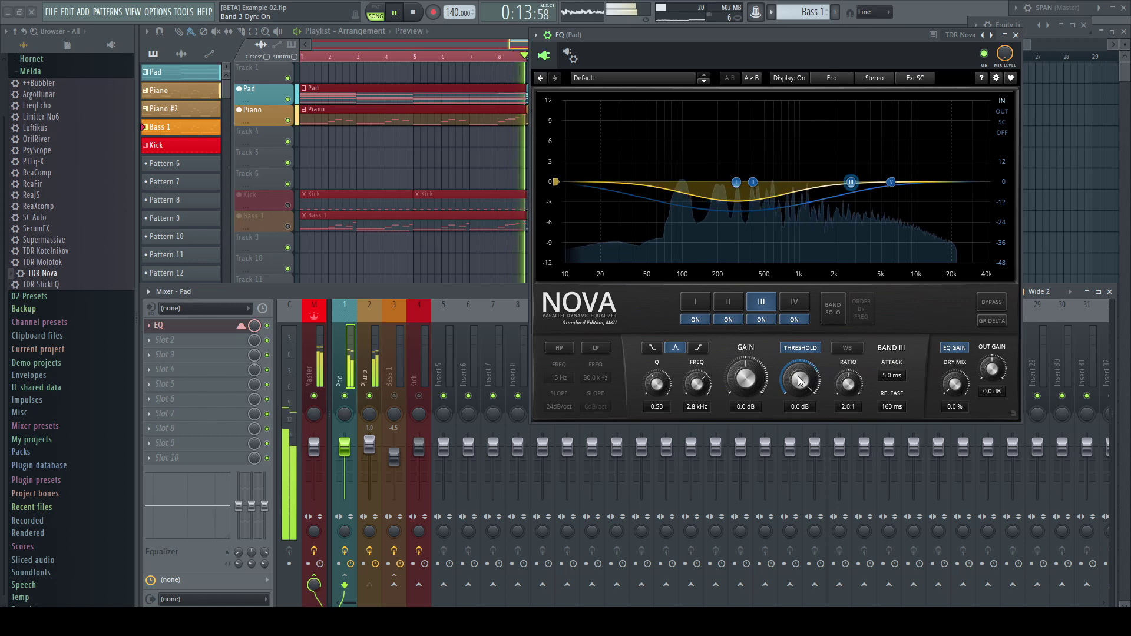
pyautogui.moveTo(784, 376); pyautogui.dragTo(789, 514)
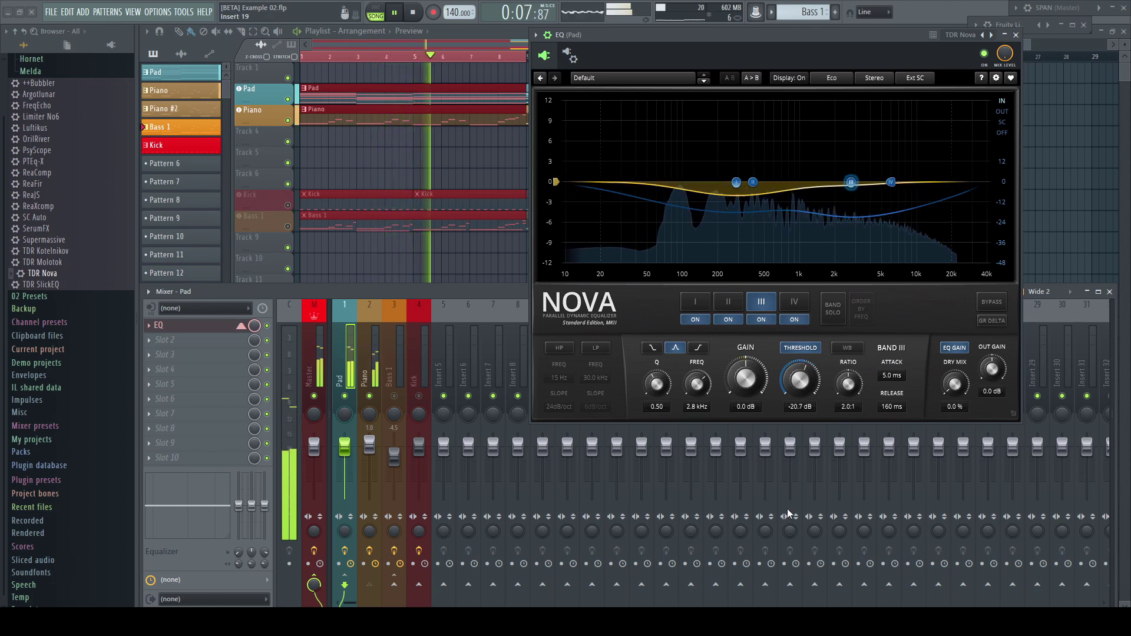
pyautogui.moveTo(661, 401); pyautogui.dragTo(660, 346)
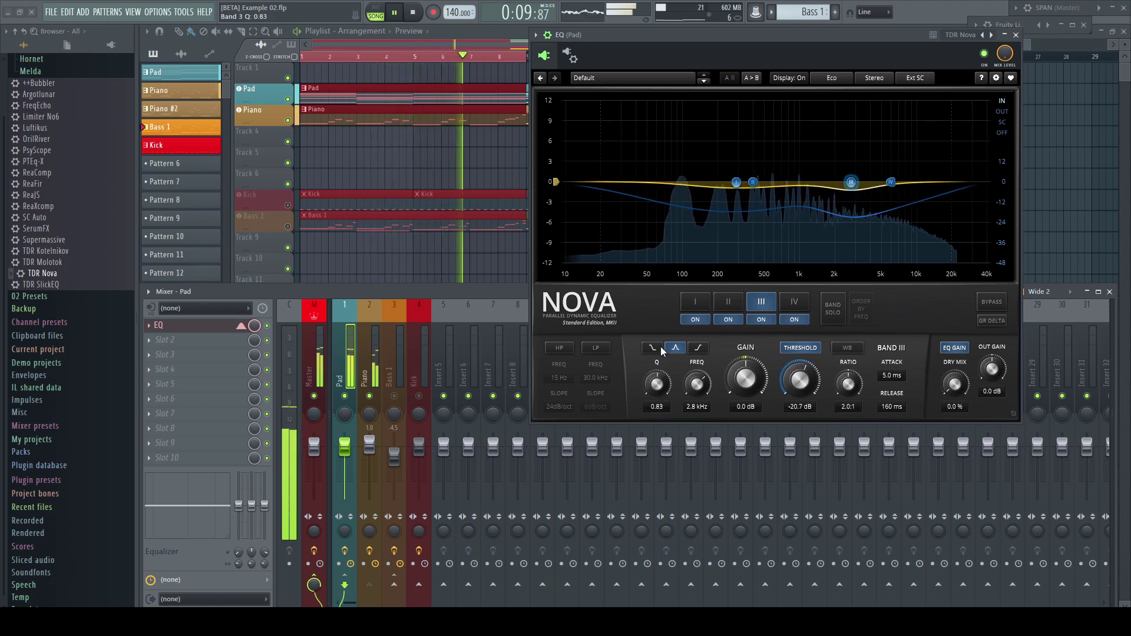
# - Set band I's Q to 0.75 and its release to 98 ms
pyautogui.click(695, 301)
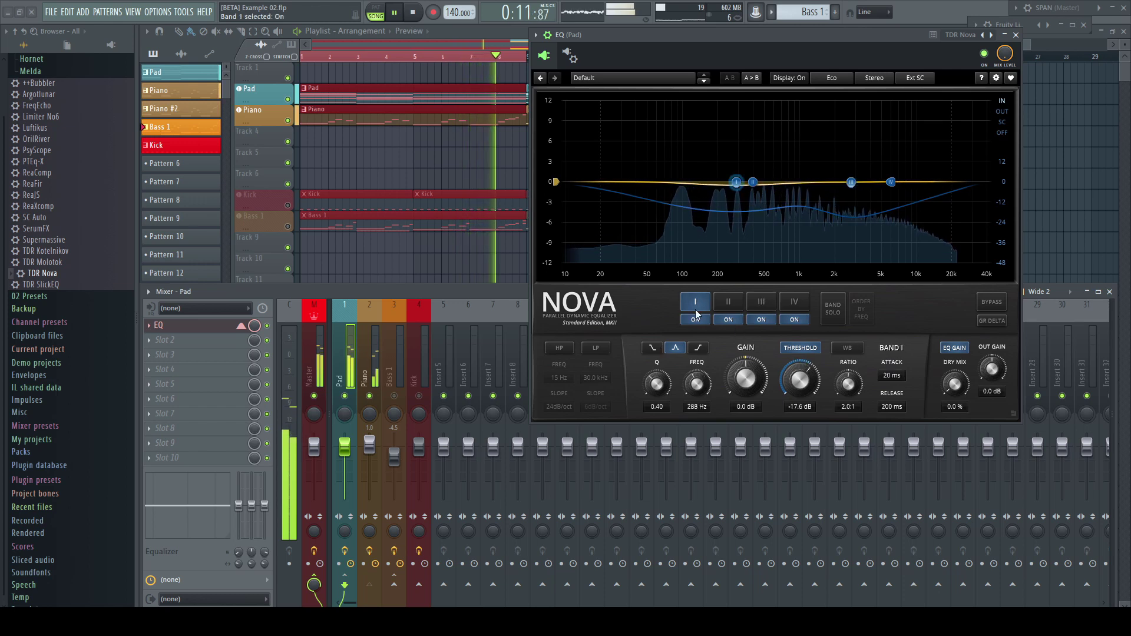
pyautogui.moveTo(661, 367); pyautogui.dragTo(662, 335)
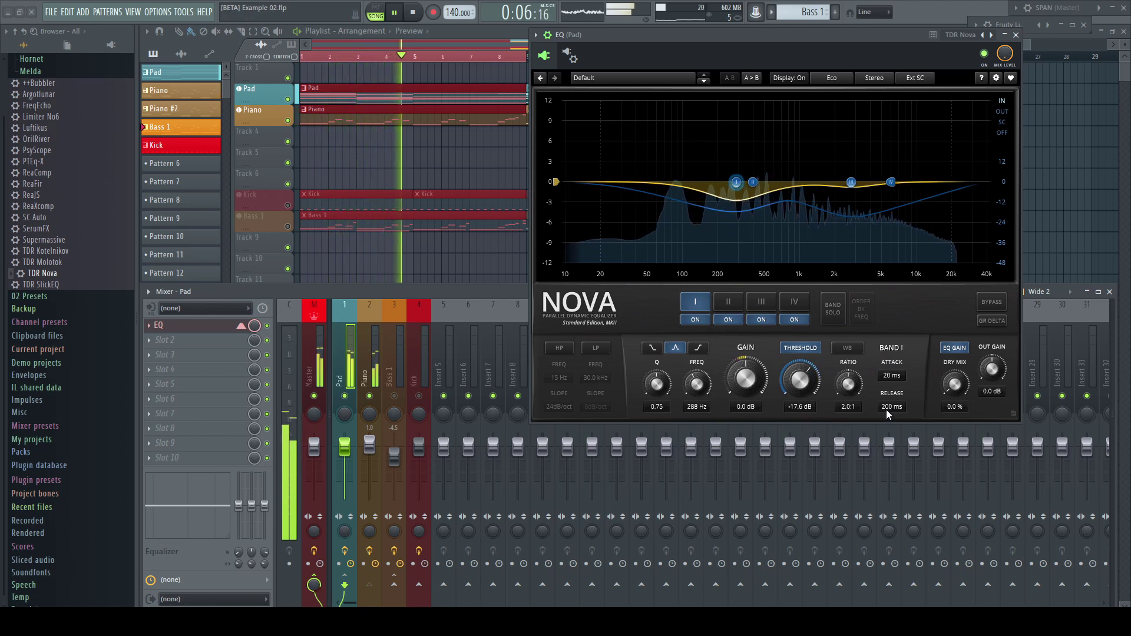
pyautogui.moveTo(886, 409); pyautogui.dragTo(884, 451)
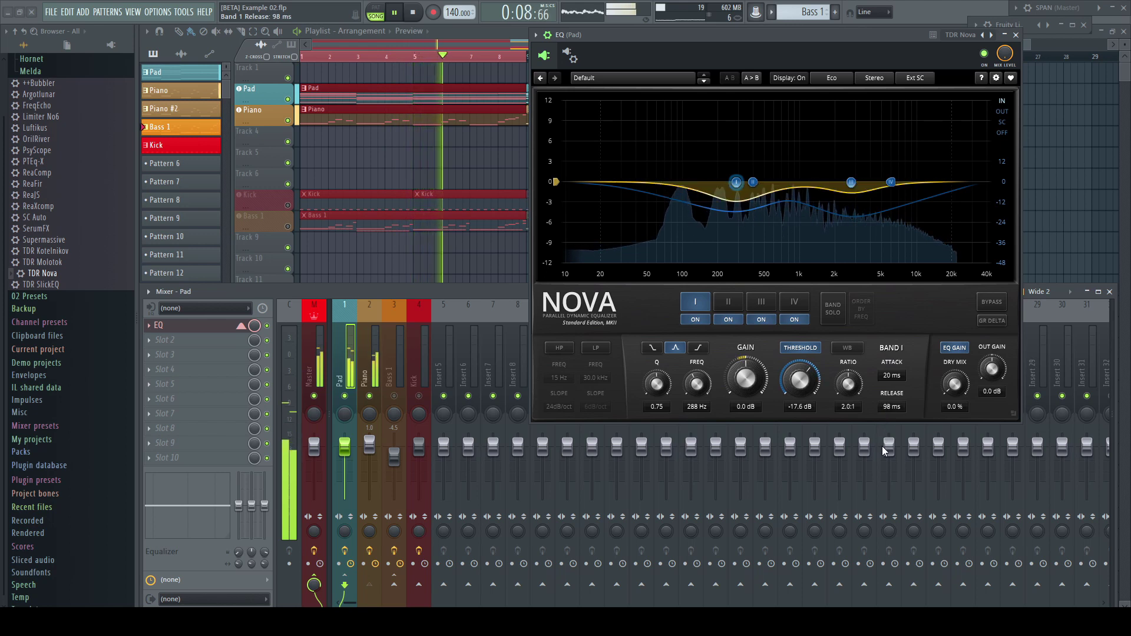
# - Set band III's release to 99 ms and threshold to -22.3 dB, and band I's threshold to -19.4 dB
pyautogui.click(762, 303)
pyautogui.moveTo(884, 406); pyautogui.dragTo(883, 434)
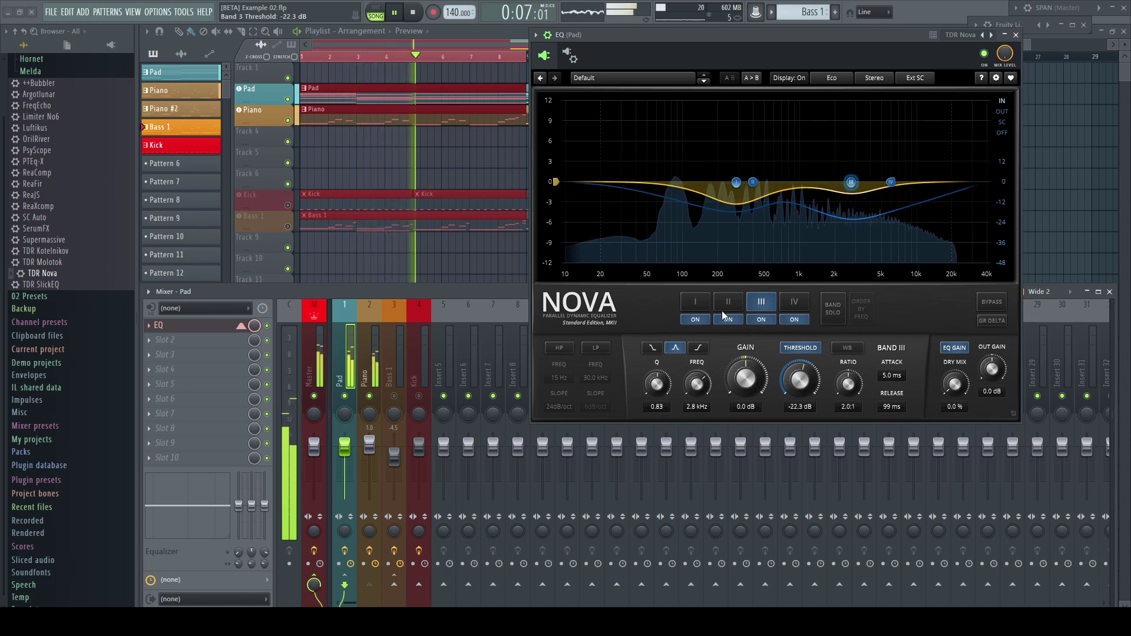
pyautogui.click(696, 310)
pyautogui.moveTo(800, 383); pyautogui.dragTo(737, 407)
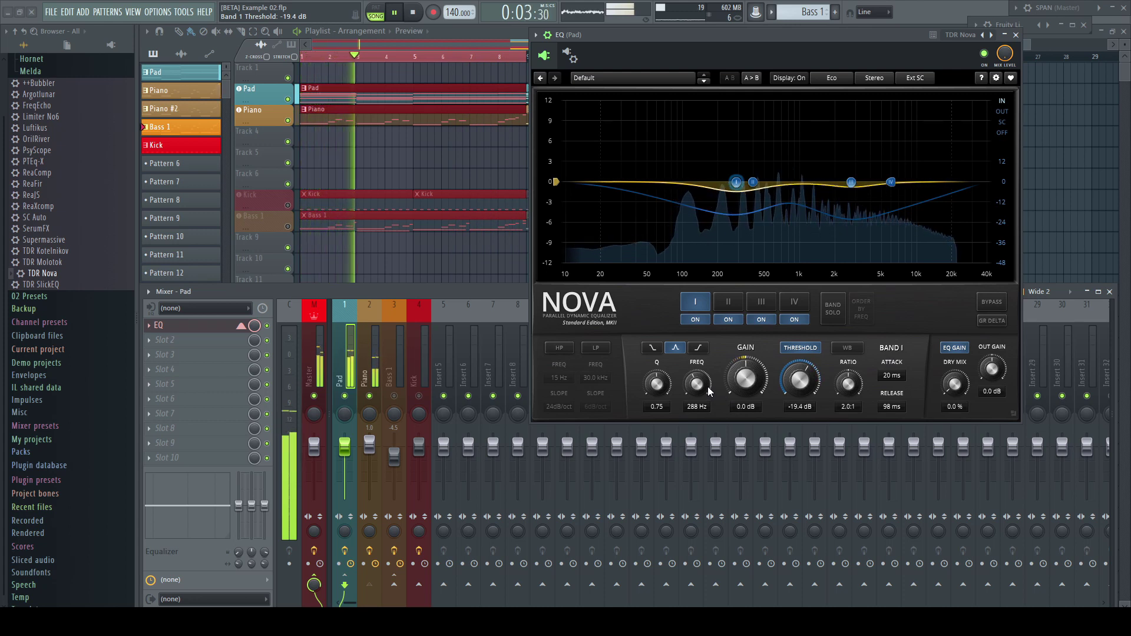
# - Mute and unmute the Piano track during playback to hear how the Pad behaves without it
pyautogui.click(370, 396)
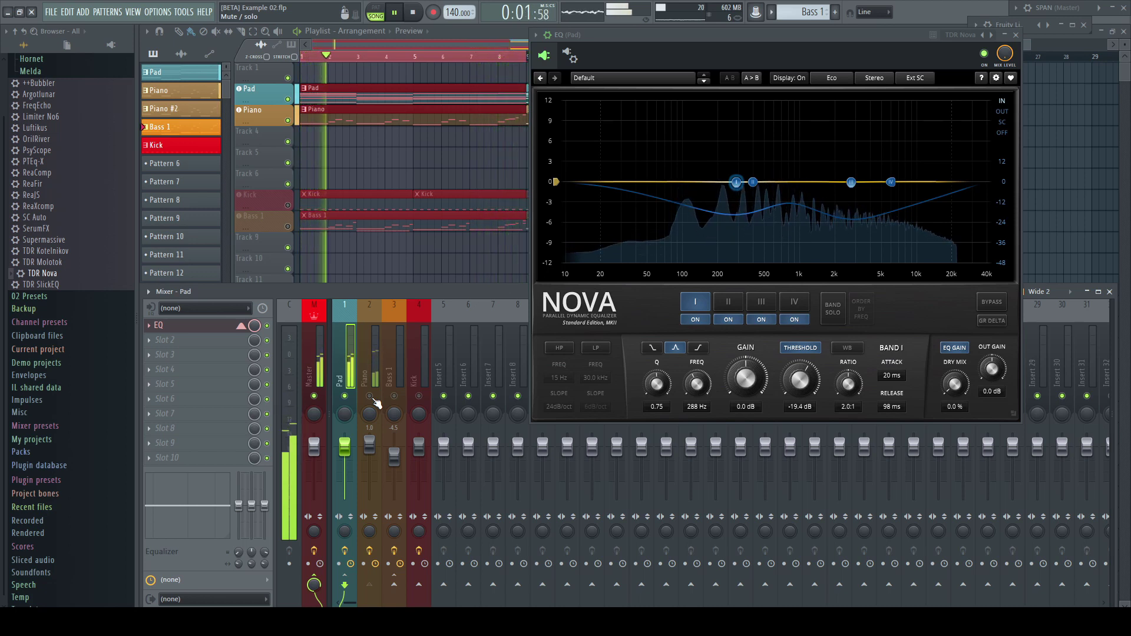
pyautogui.click(371, 397)
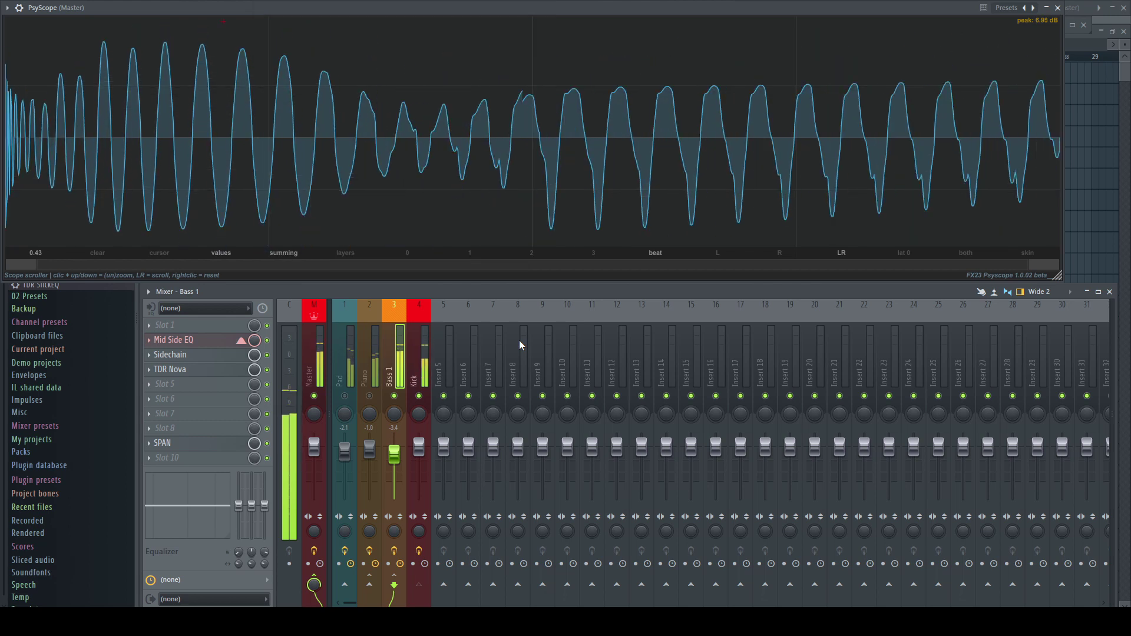
# - Stop playback and assign Kick as the sidechain input of the TDR Nova on the Bass 1 track
pyautogui.press('space')
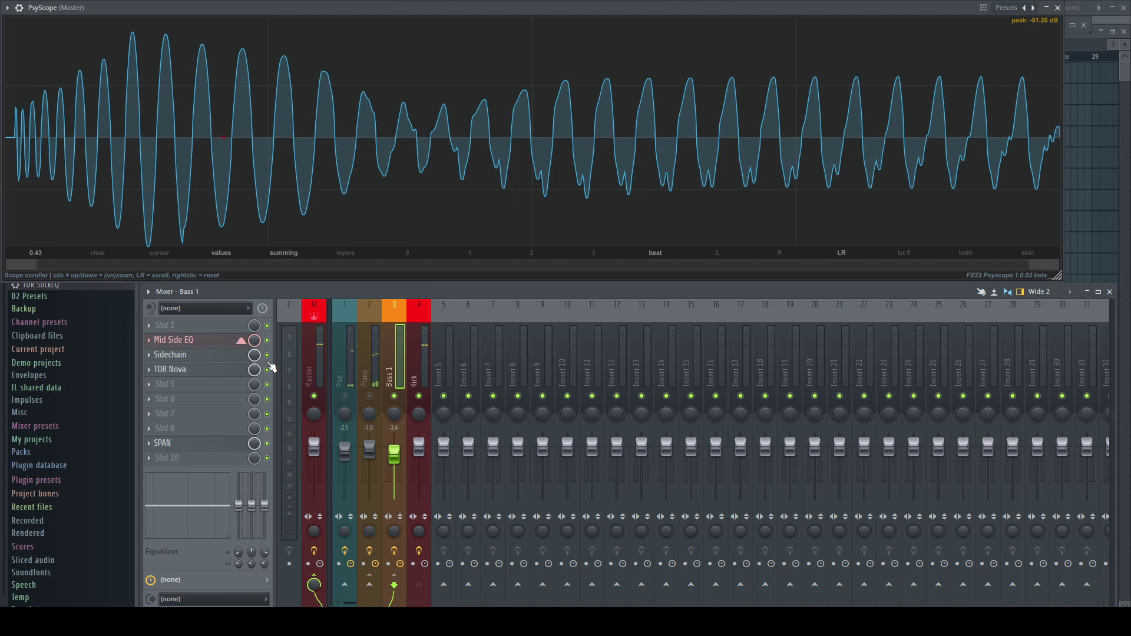
pyautogui.click(226, 375)
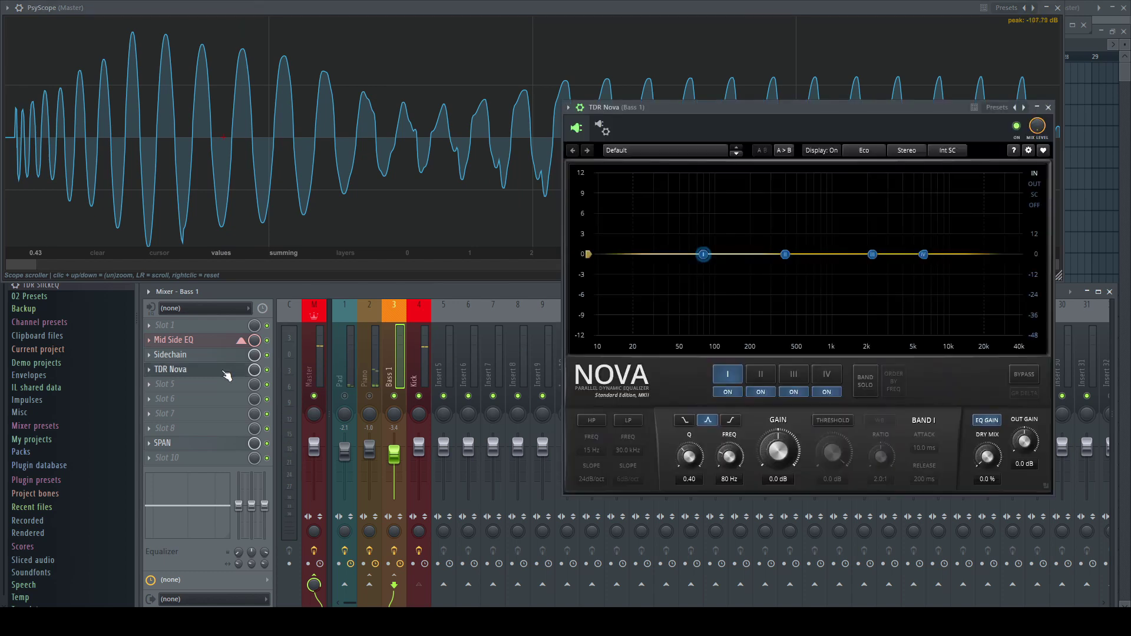
pyautogui.click(603, 129)
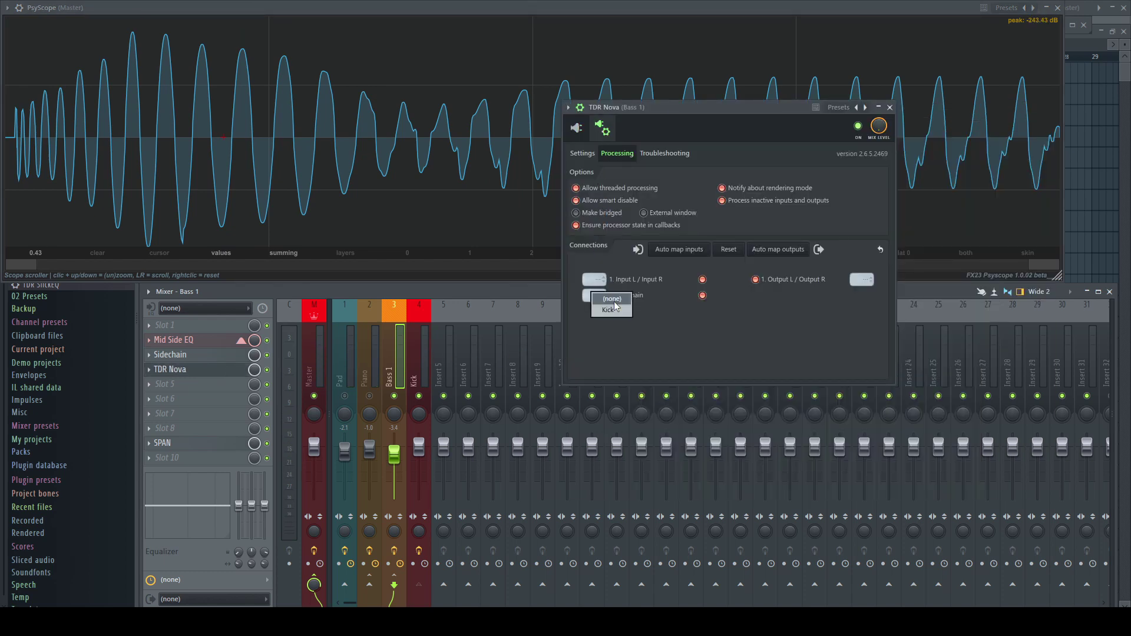
pyautogui.click(577, 128)
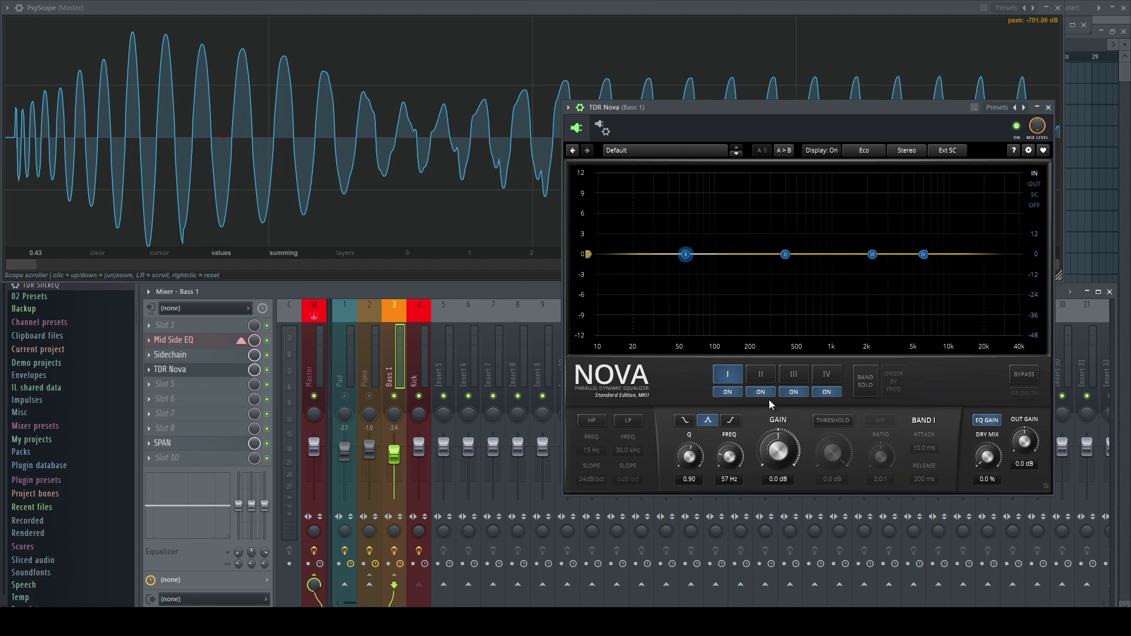
# - Enable the dynamic threshold on the bass's band I at 57 Hz and lower it to -13.9 dB during playback
pyautogui.click(833, 420)
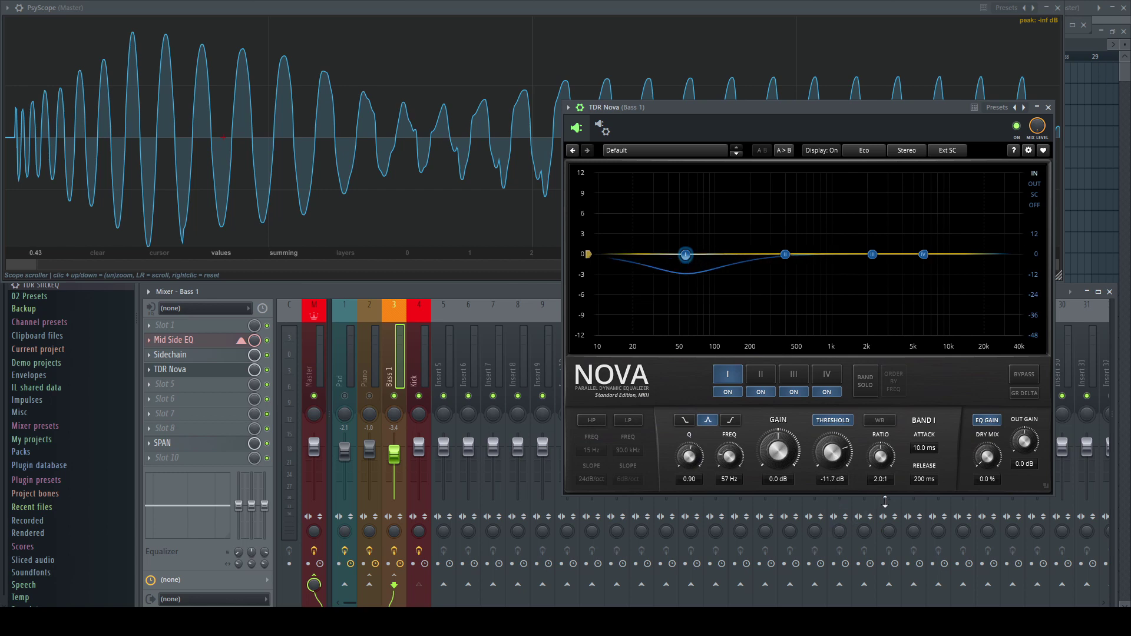
pyautogui.press('space')
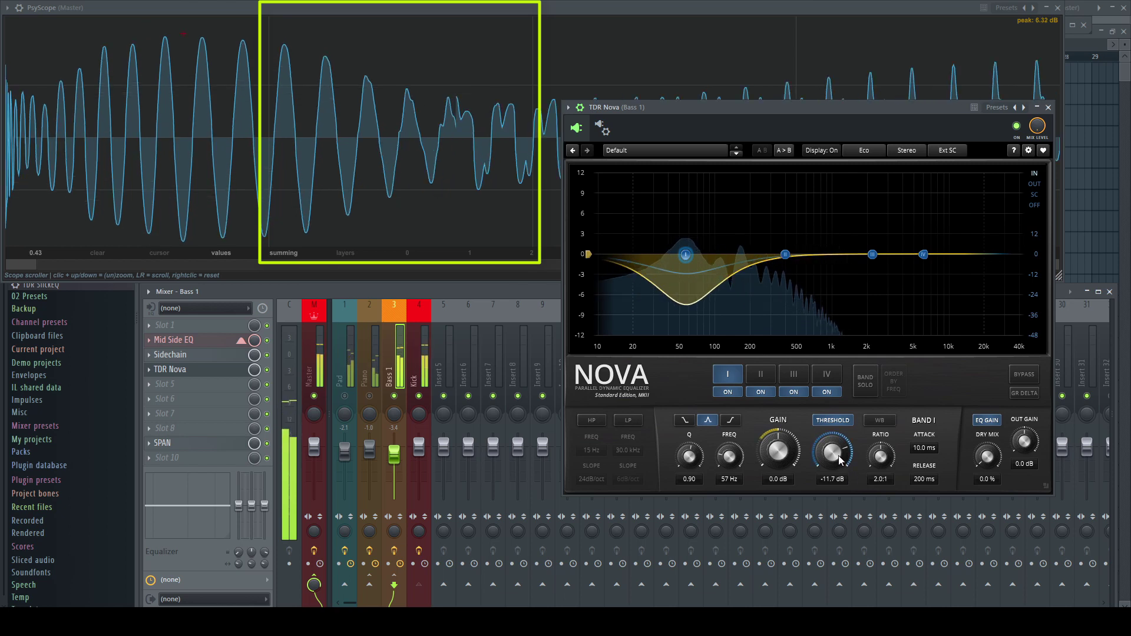
pyautogui.scroll(-1, 840, 467)
pyautogui.scroll(-1, 839, 468)
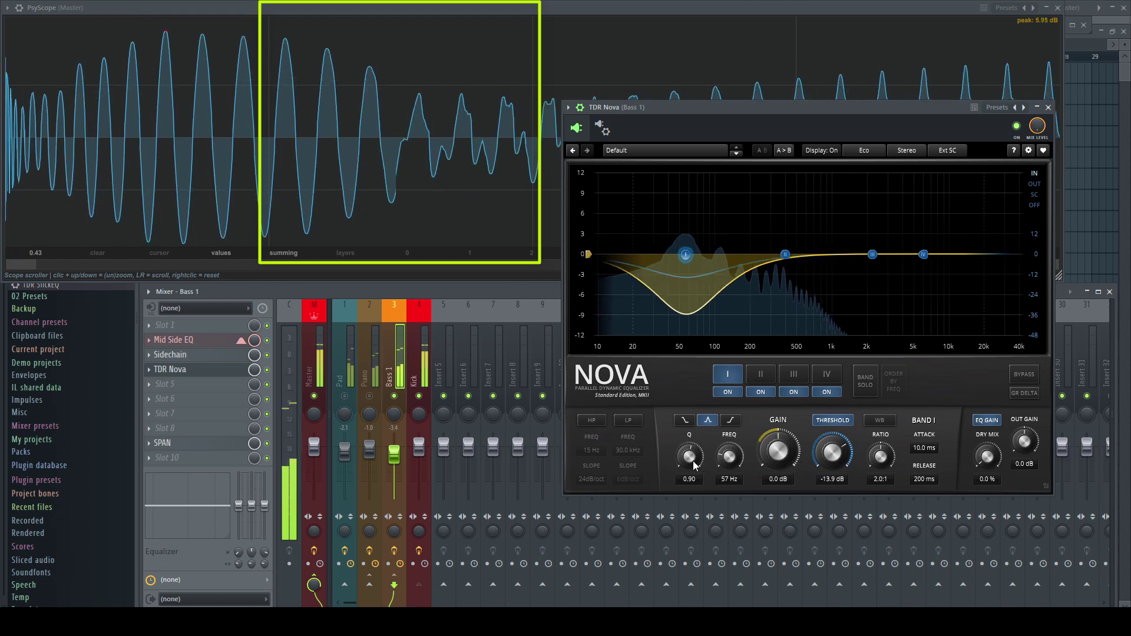
# - Bypass and re-enable the bass's TDR Nova during playback to compare the waveform with and without ducking
pyautogui.click(1024, 376)
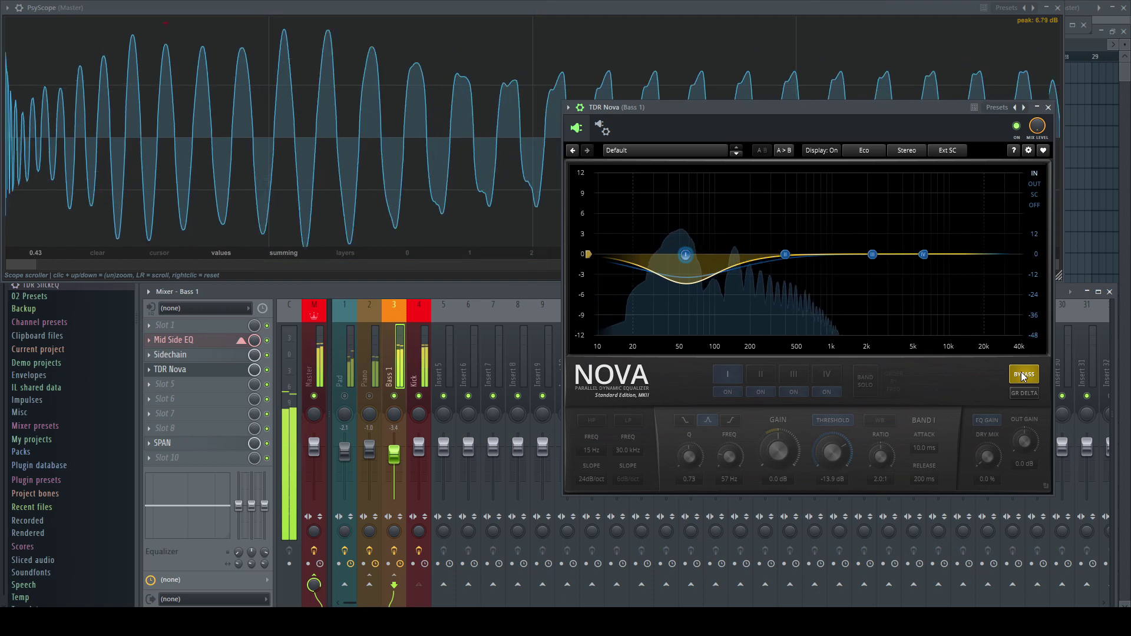
pyautogui.click(1023, 377)
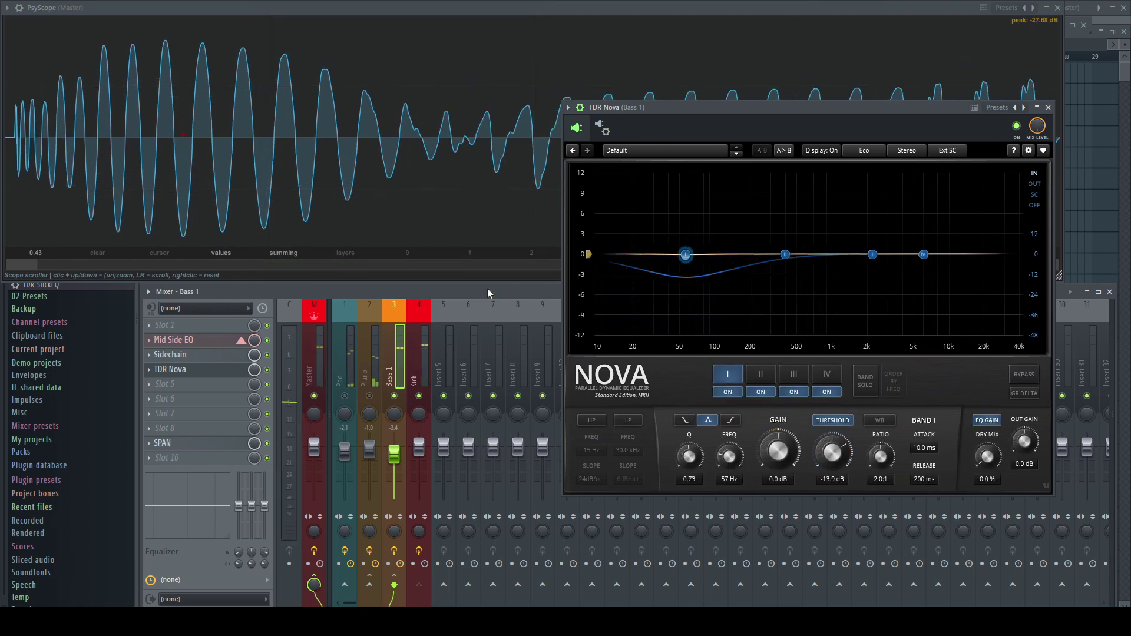